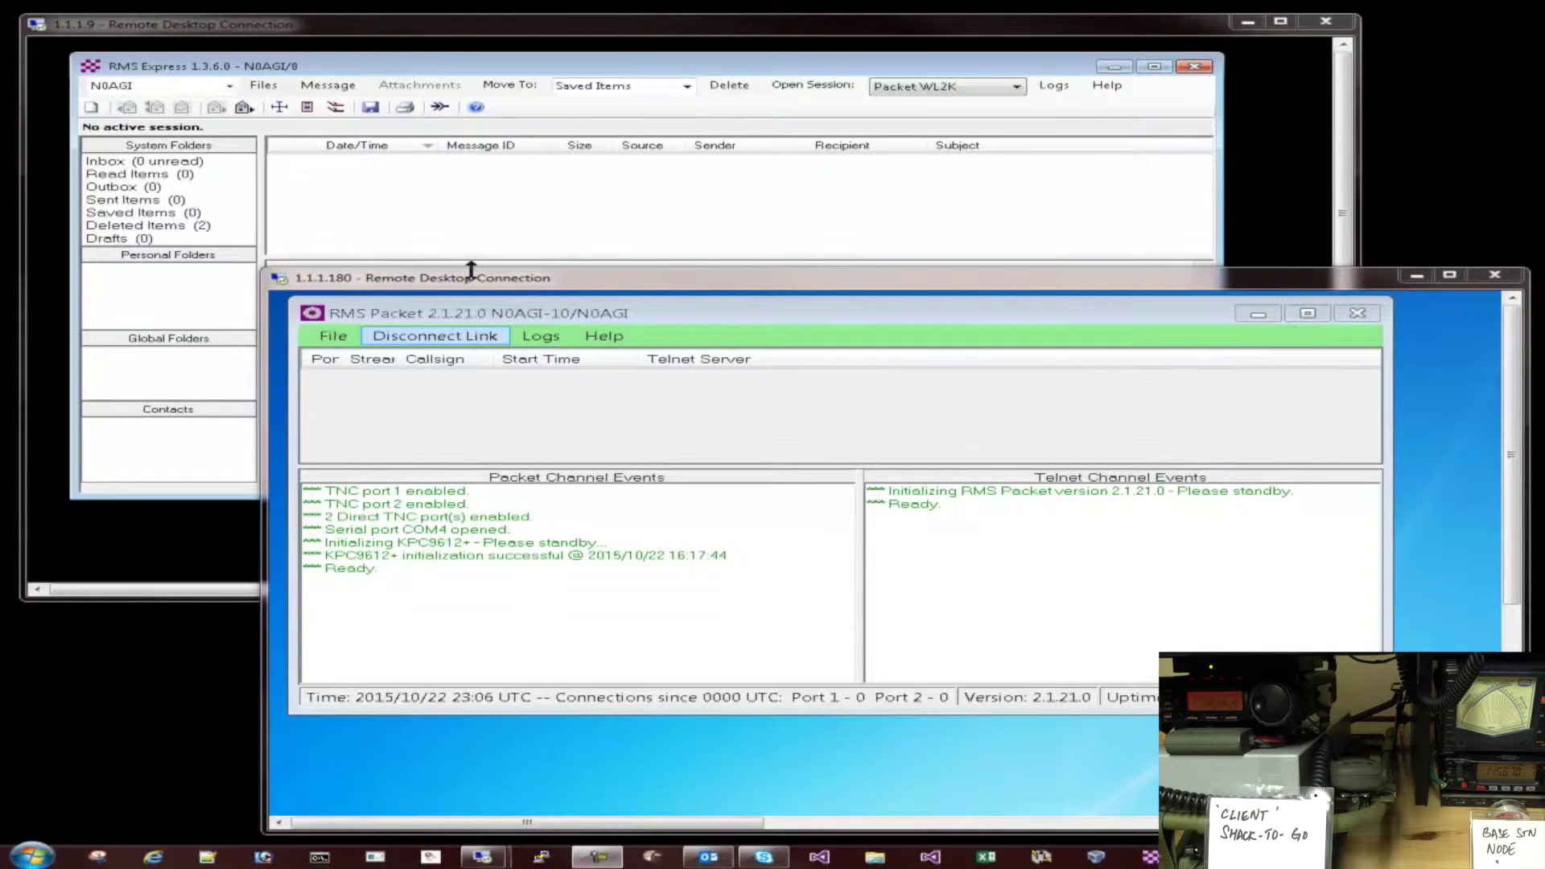
Reposition the RMS Packet gateway's remote desktop and compare it with the RMS Express client's remote desktop.
drag(487, 282, 360, 250)
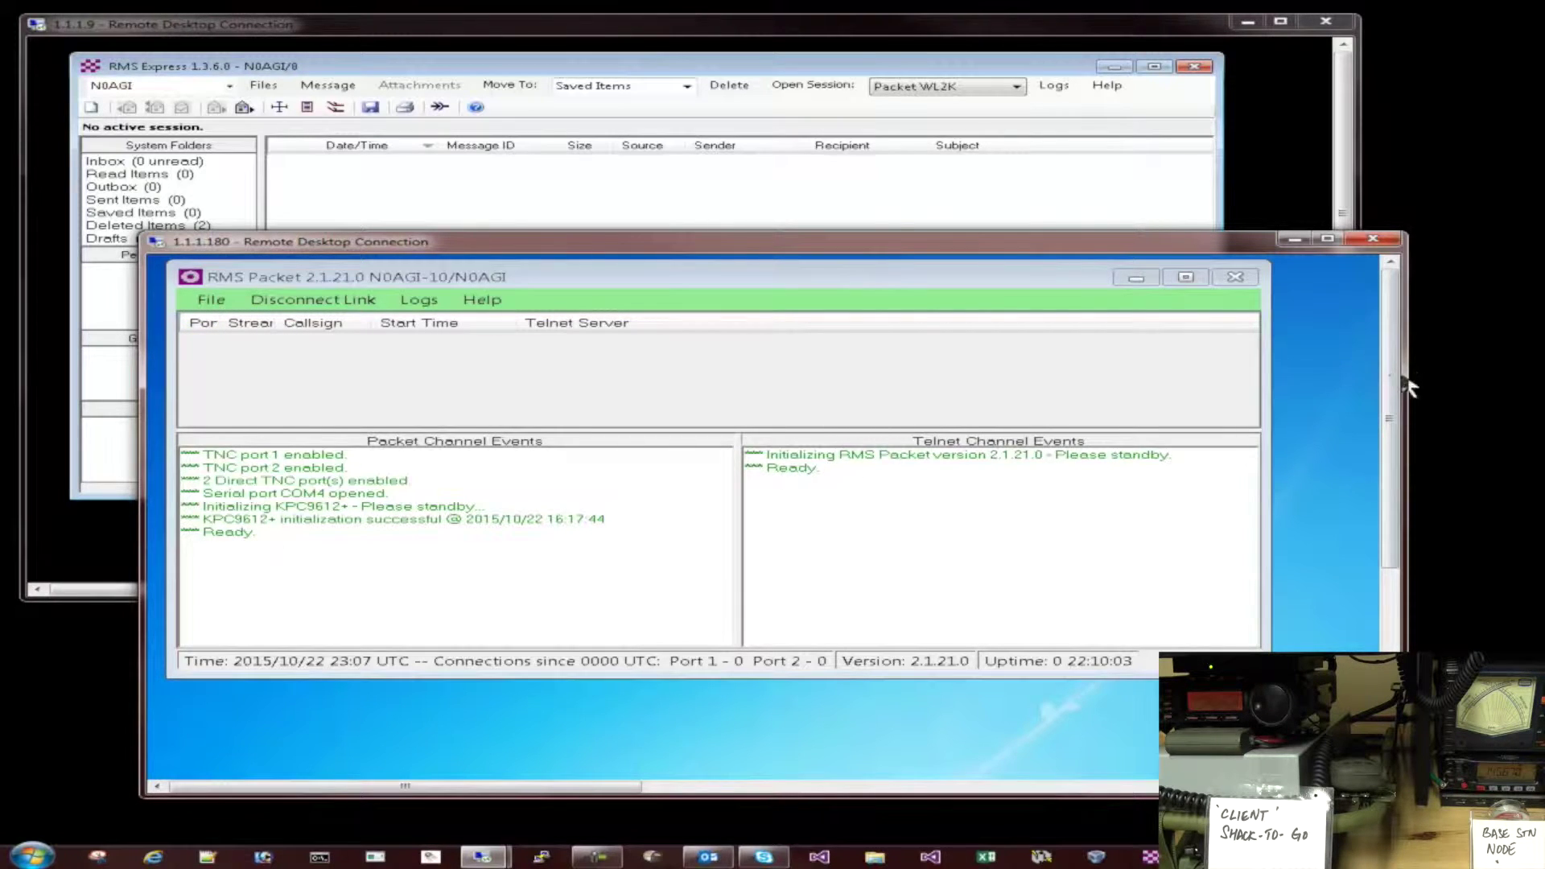
drag(1408, 386, 869, 86)
click(869, 76)
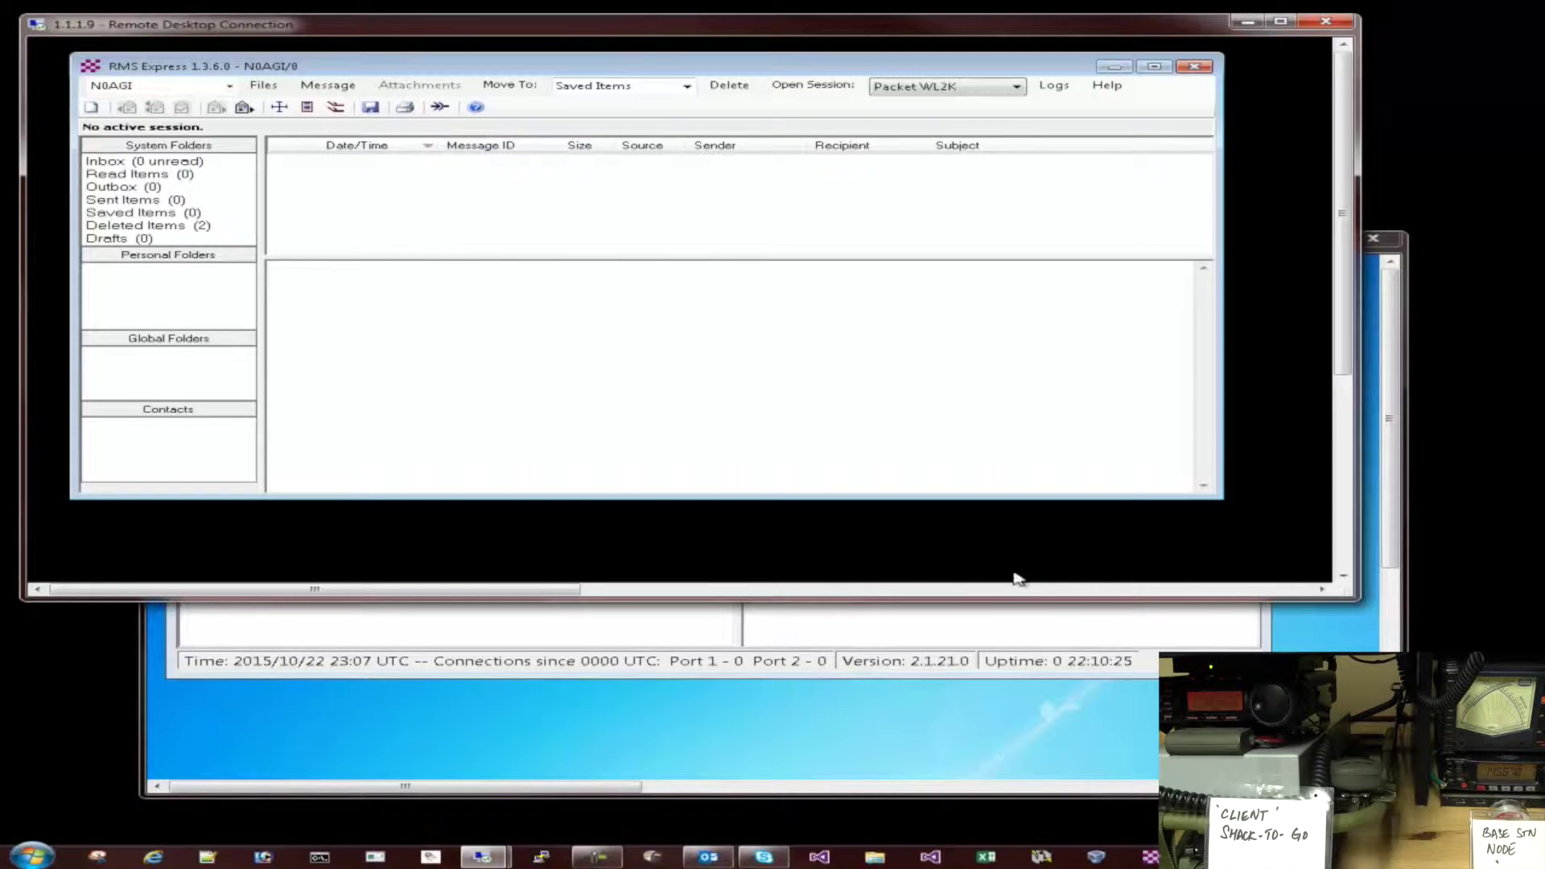
click(1120, 742)
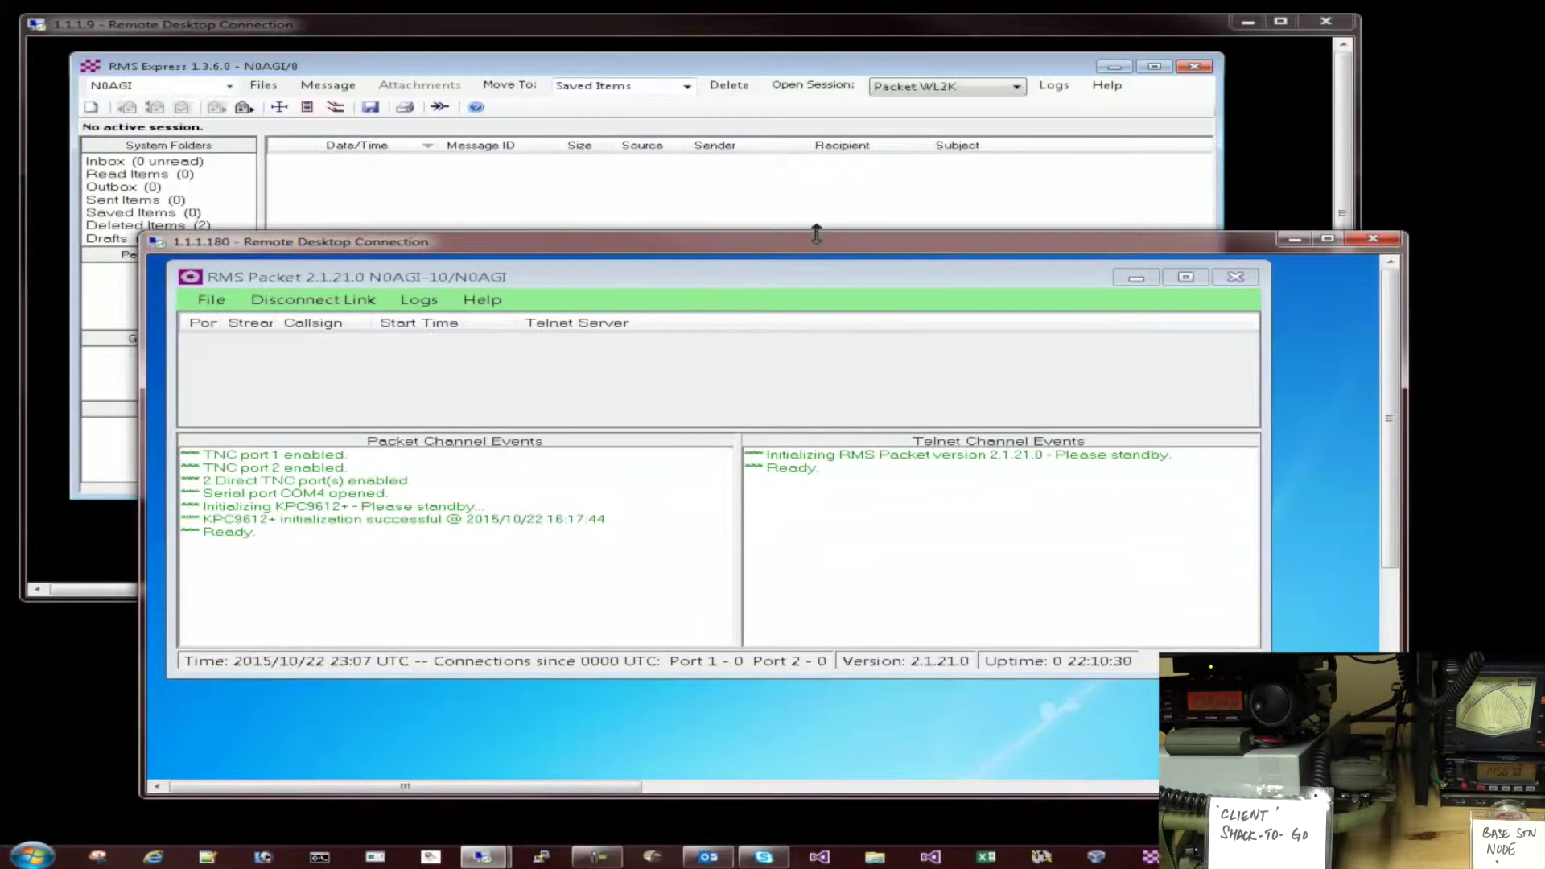
click(669, 68)
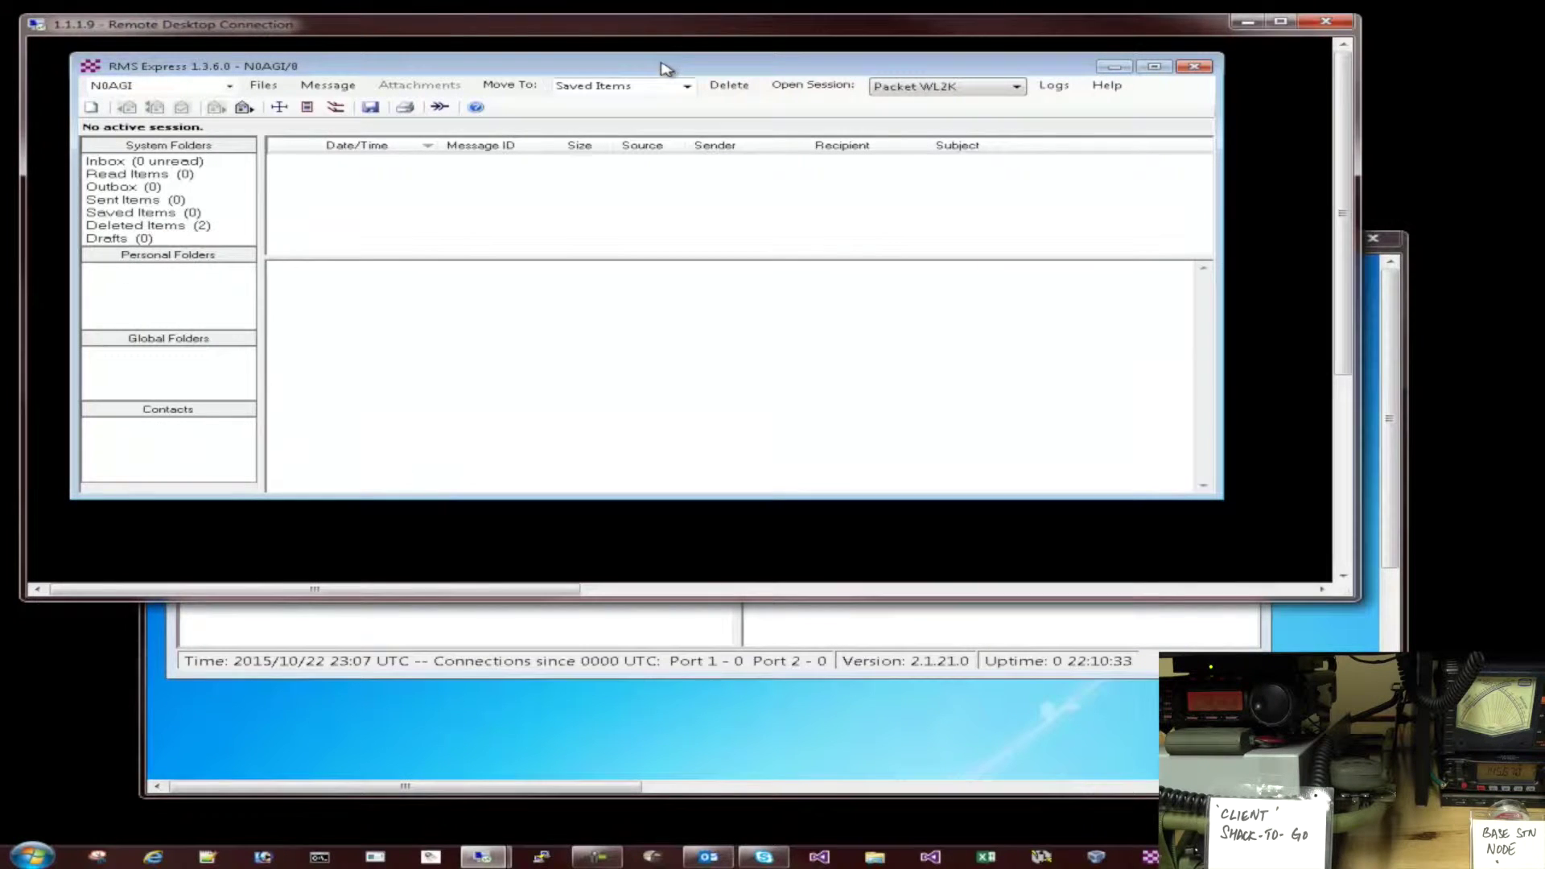
click(661, 730)
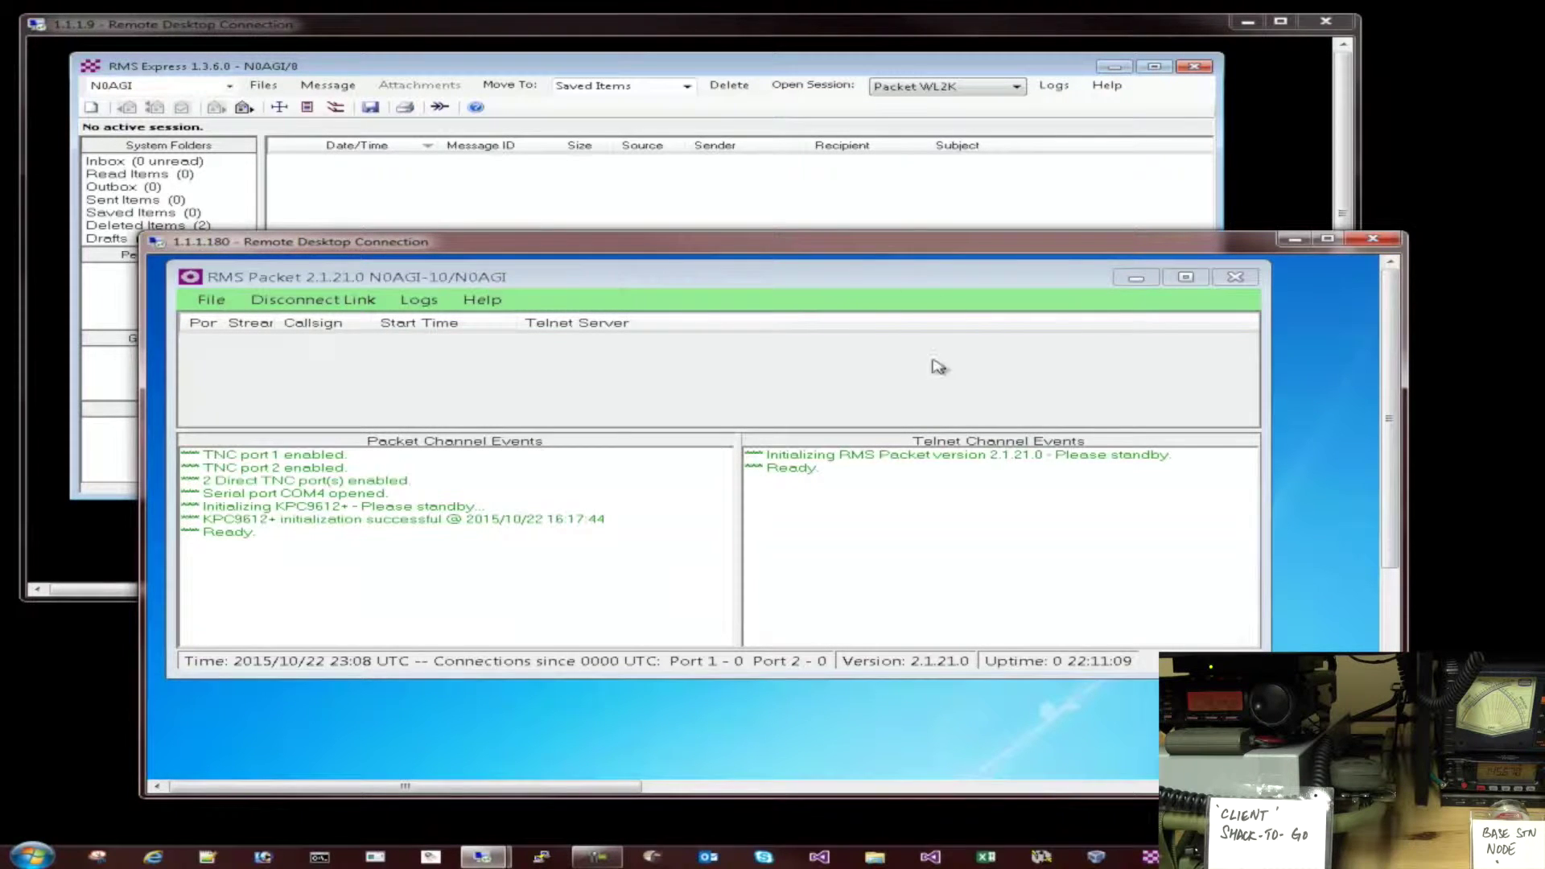
In RMS Express, compose a Winlink message to the recipient's e-mail with subject "Test Email" and body "test email for YT video", and post it to the outbox.
click(784, 40)
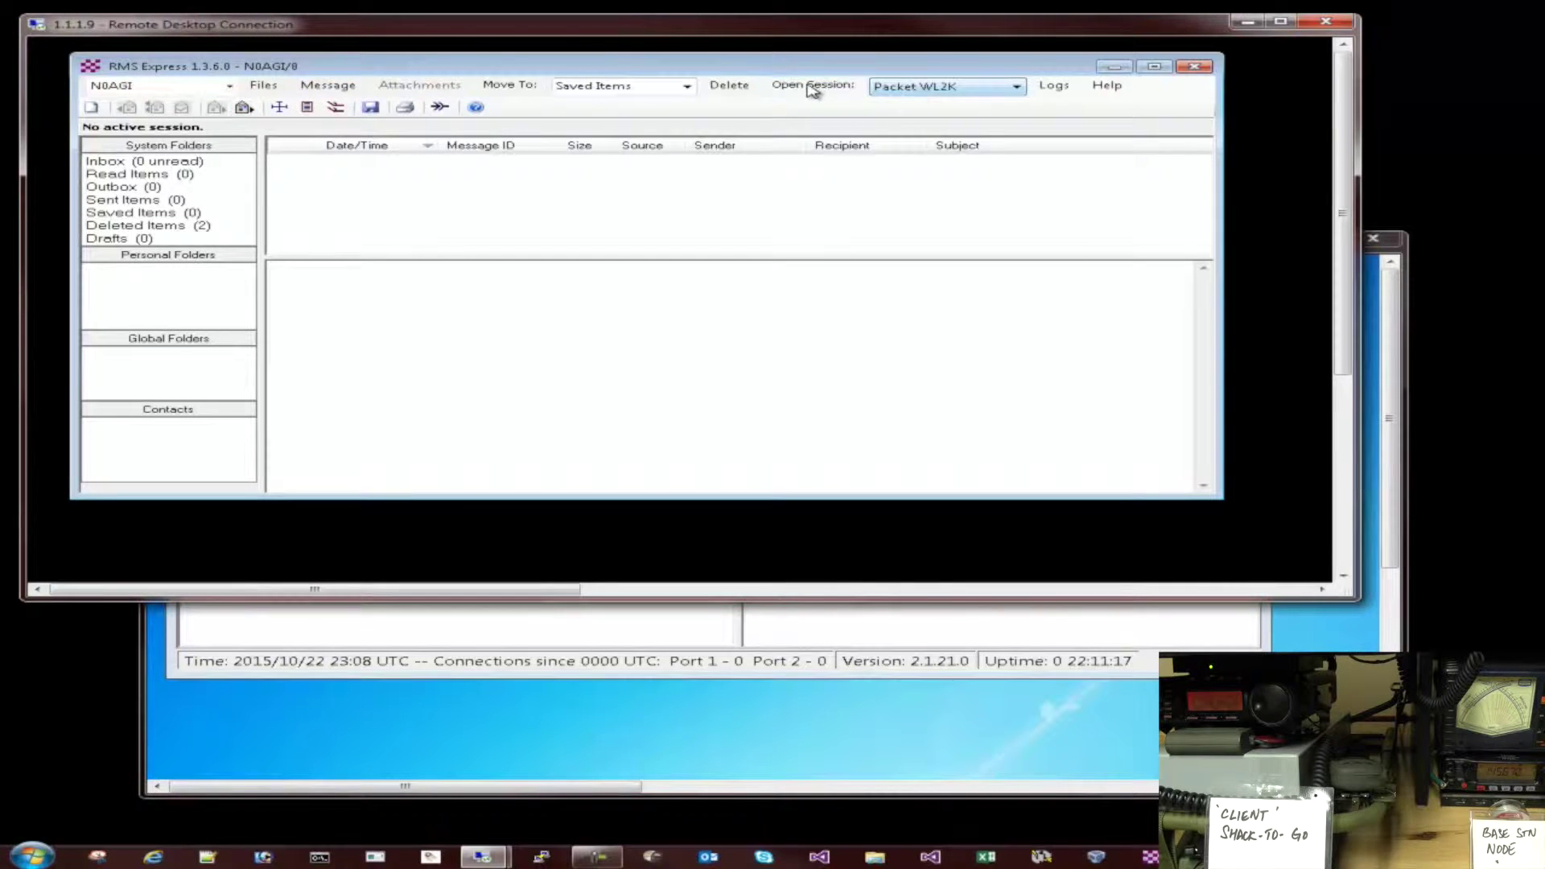
click(321, 85)
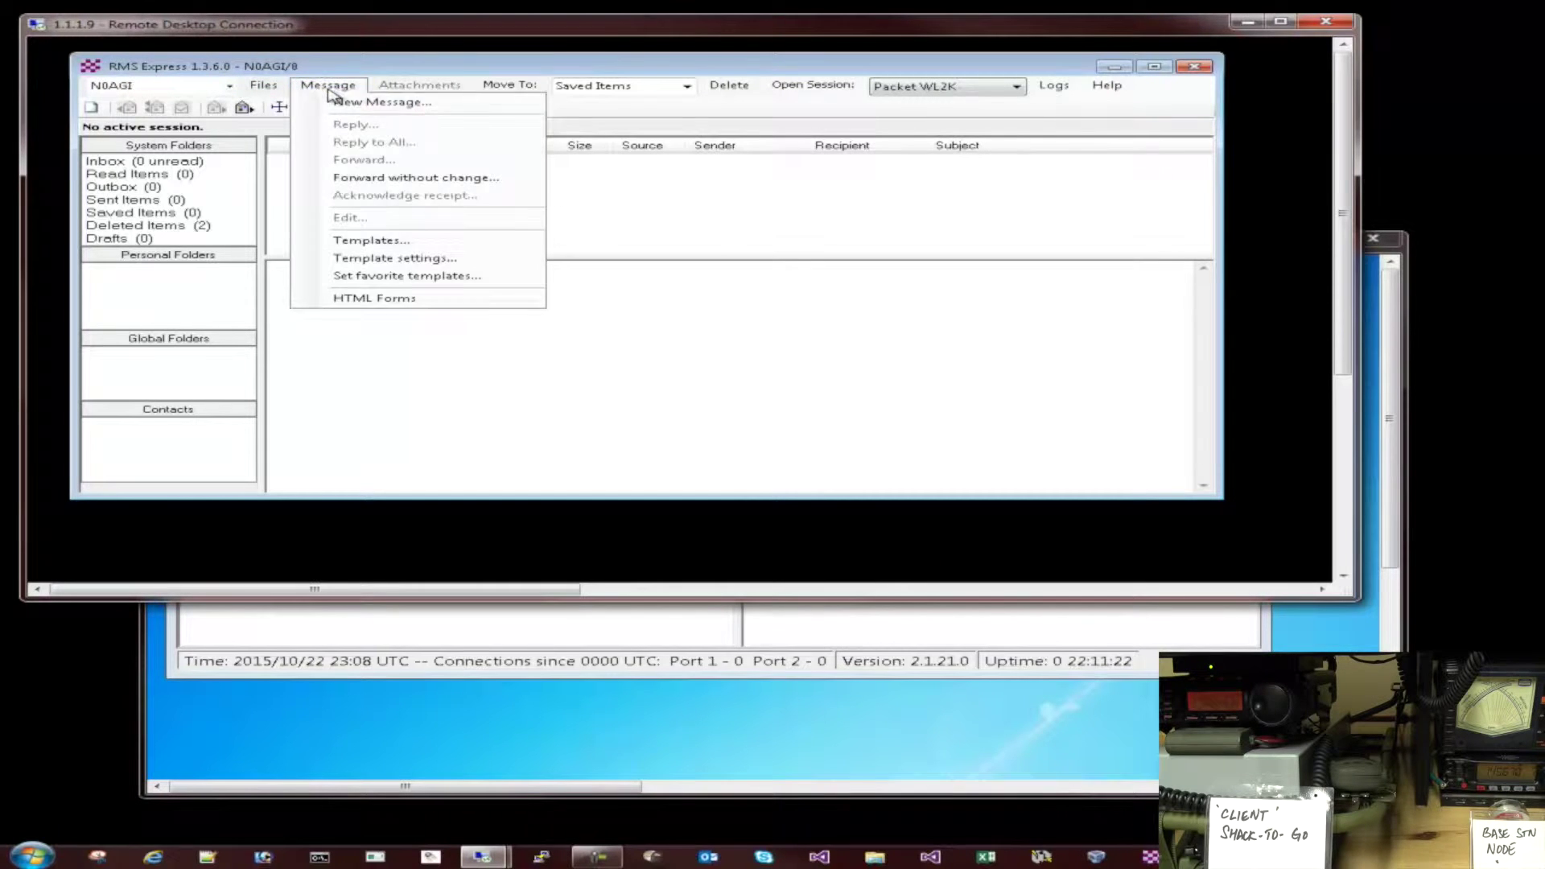
click(358, 113)
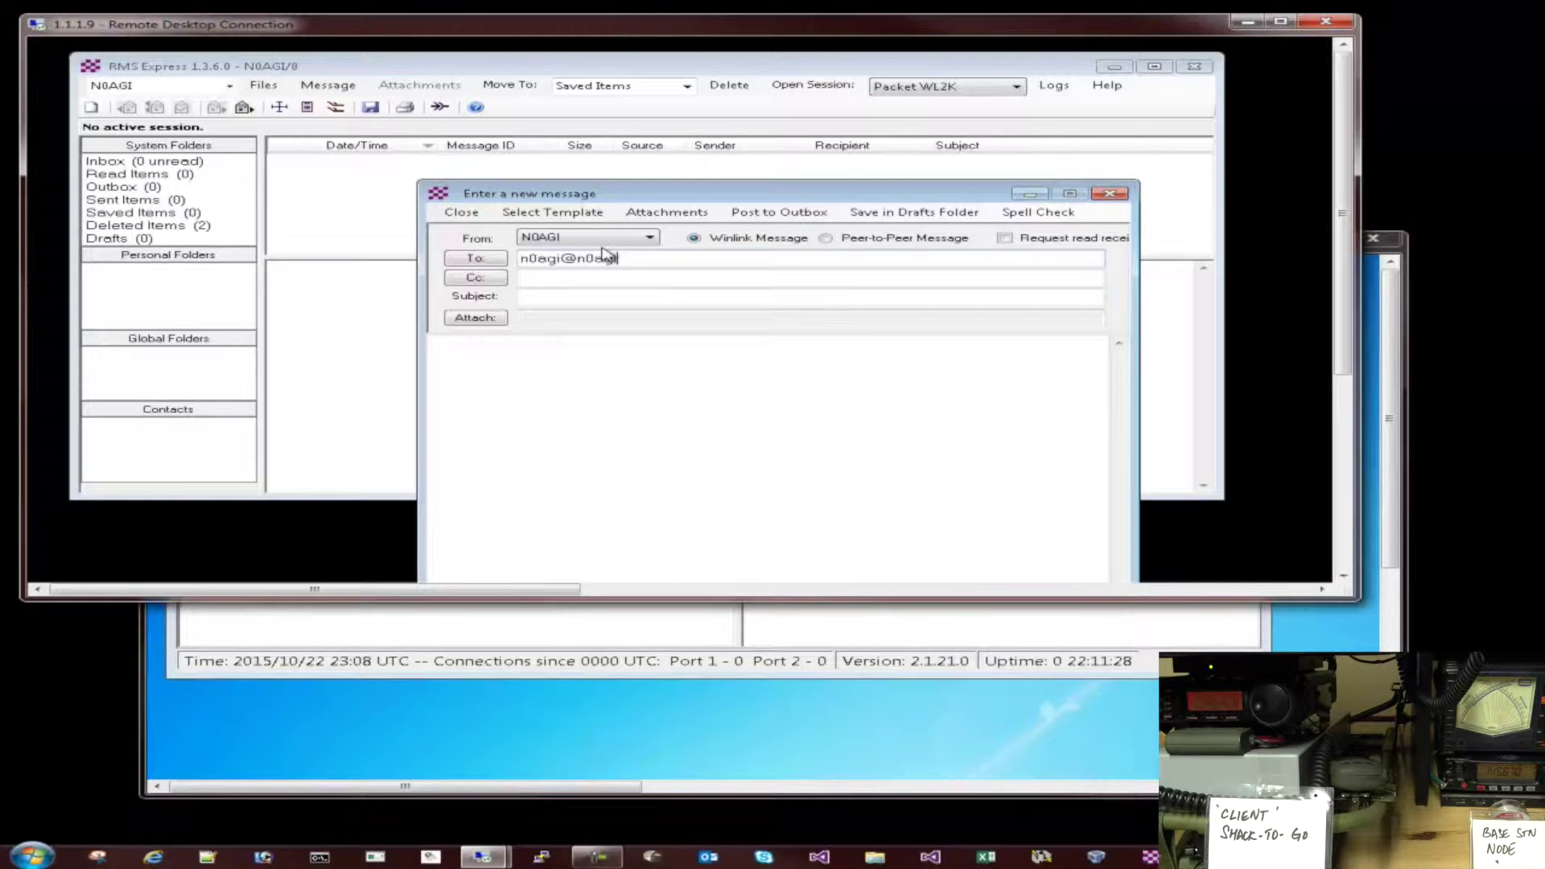
key(Tab)
key(Tab)
text(Te)
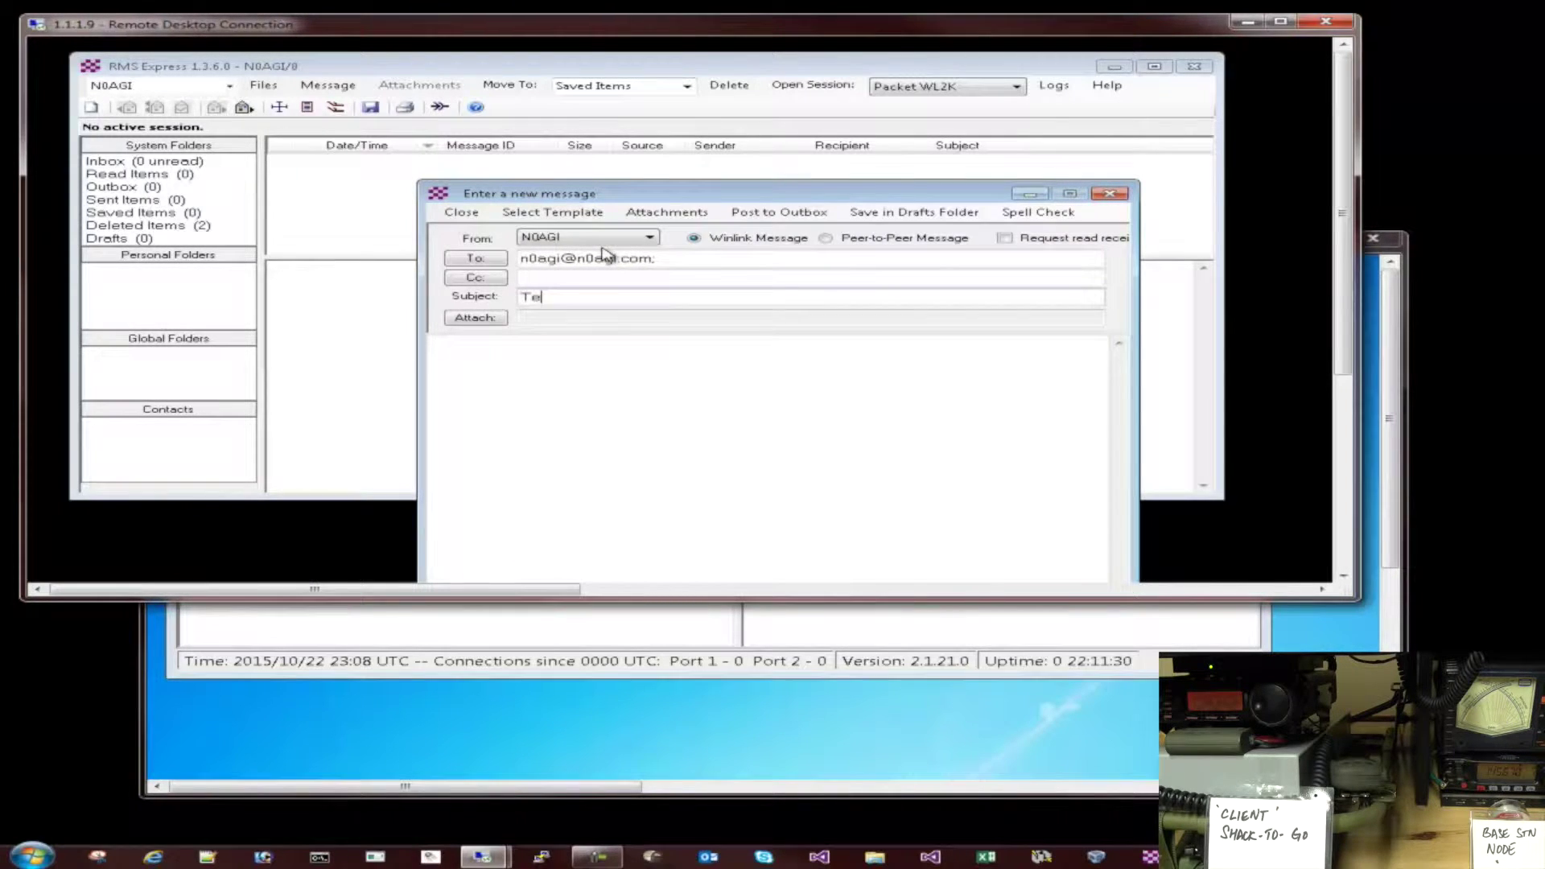
text(st Email)
click(625, 386)
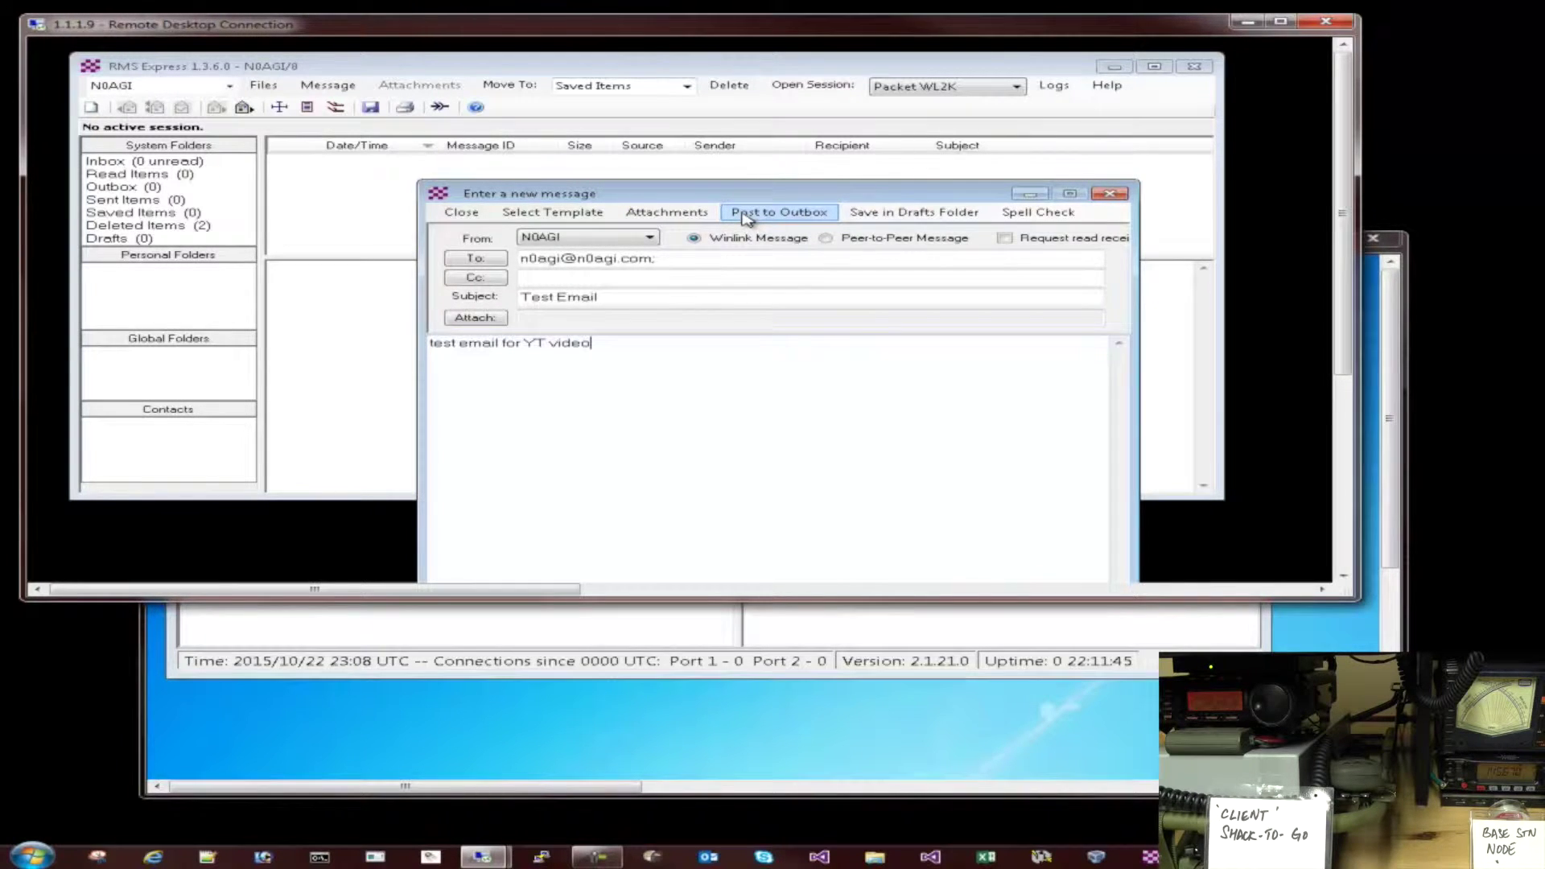
click(747, 212)
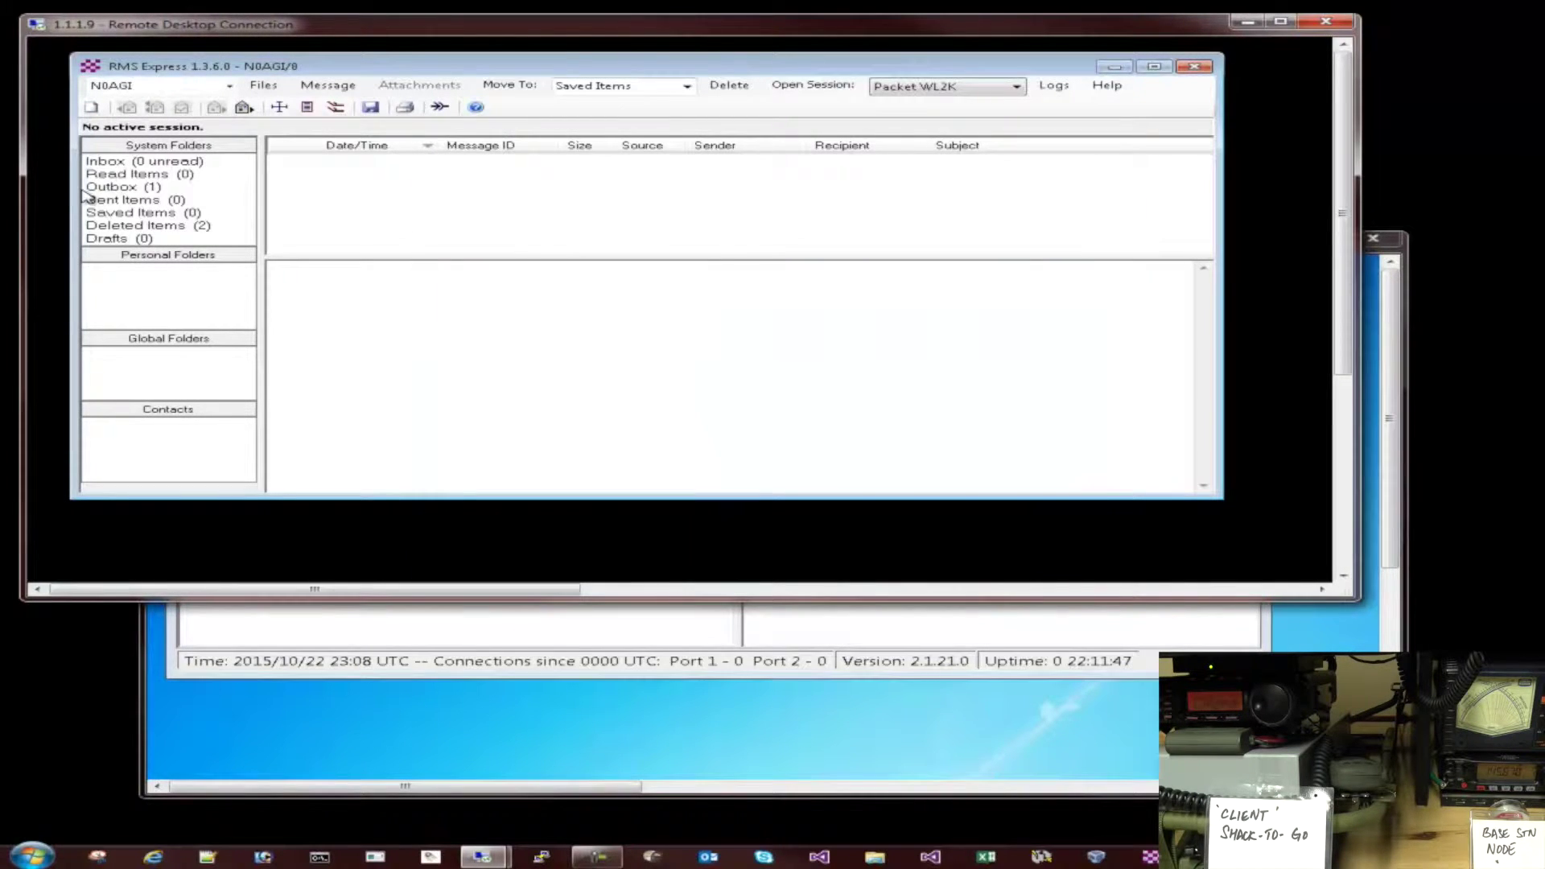
View the queued message in the outbox and open a Packet WL2K session.
click(113, 189)
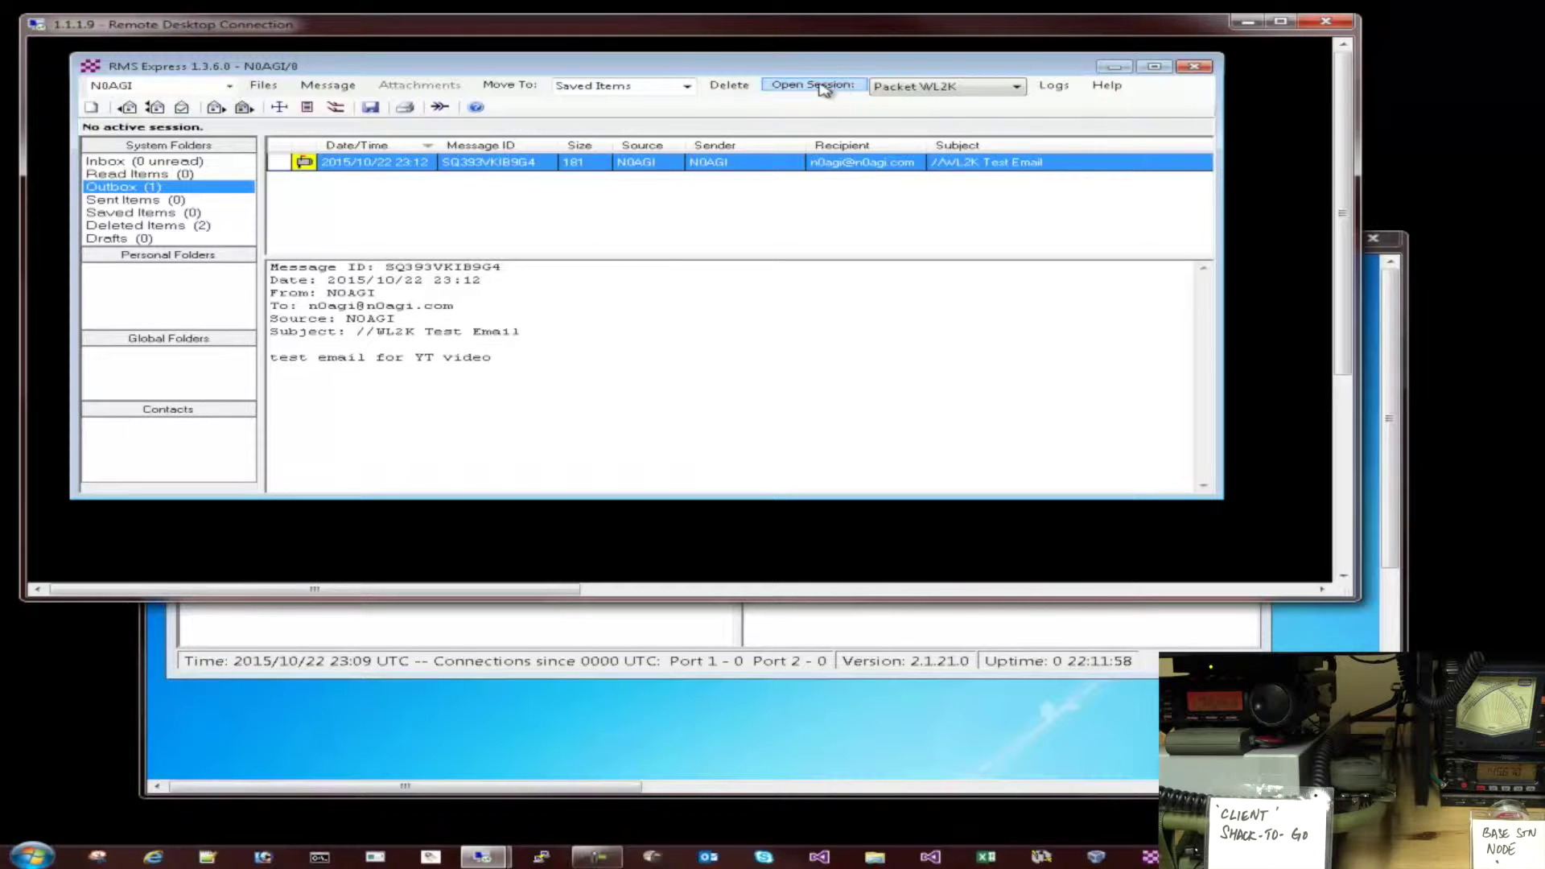
click(1014, 88)
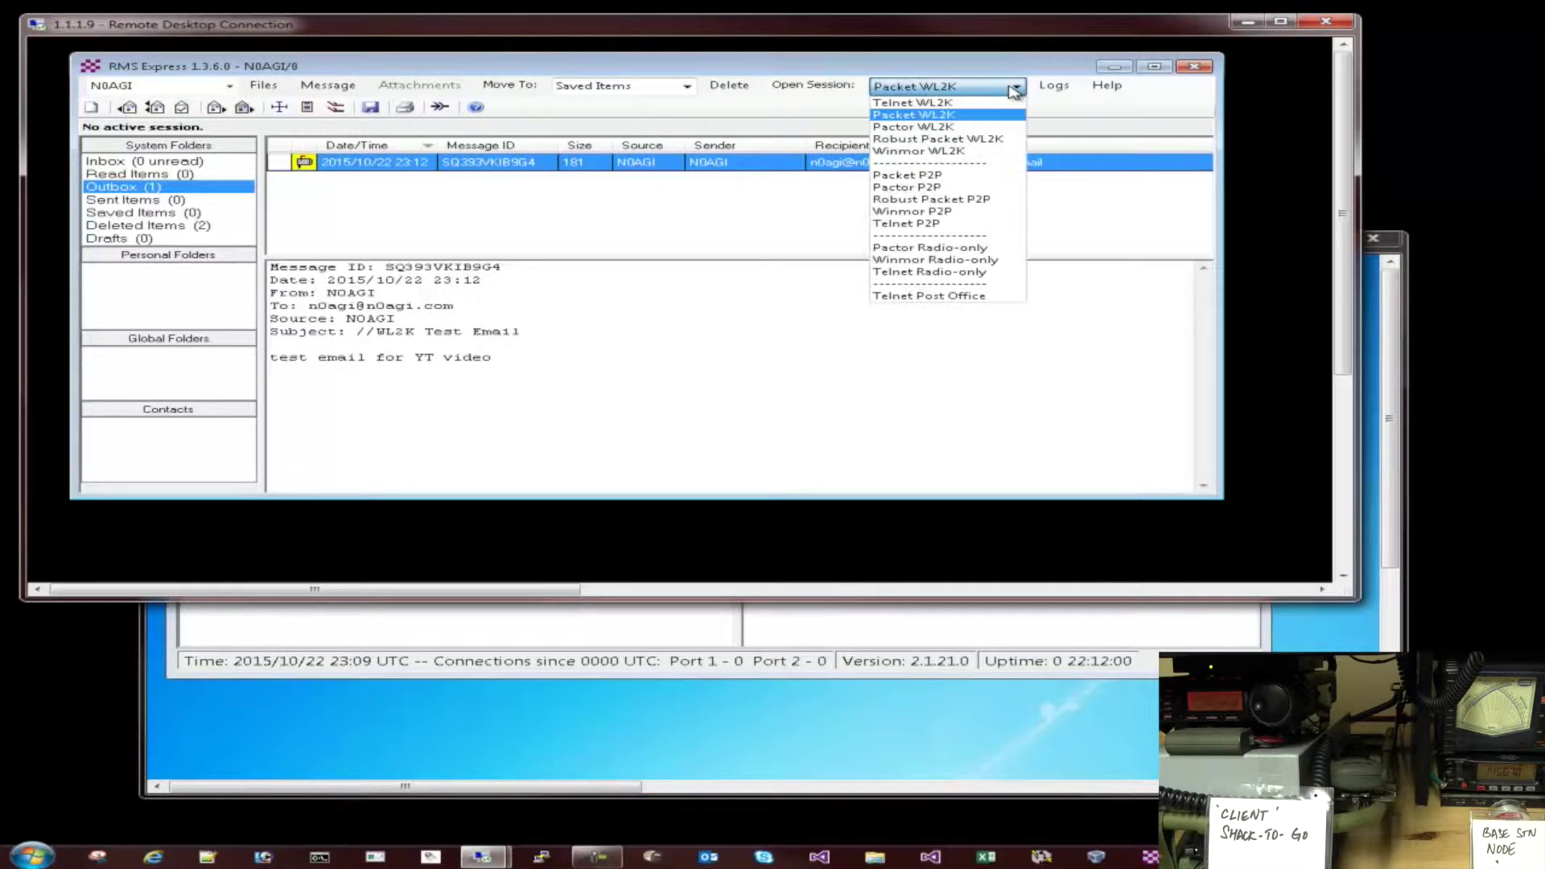
click(917, 115)
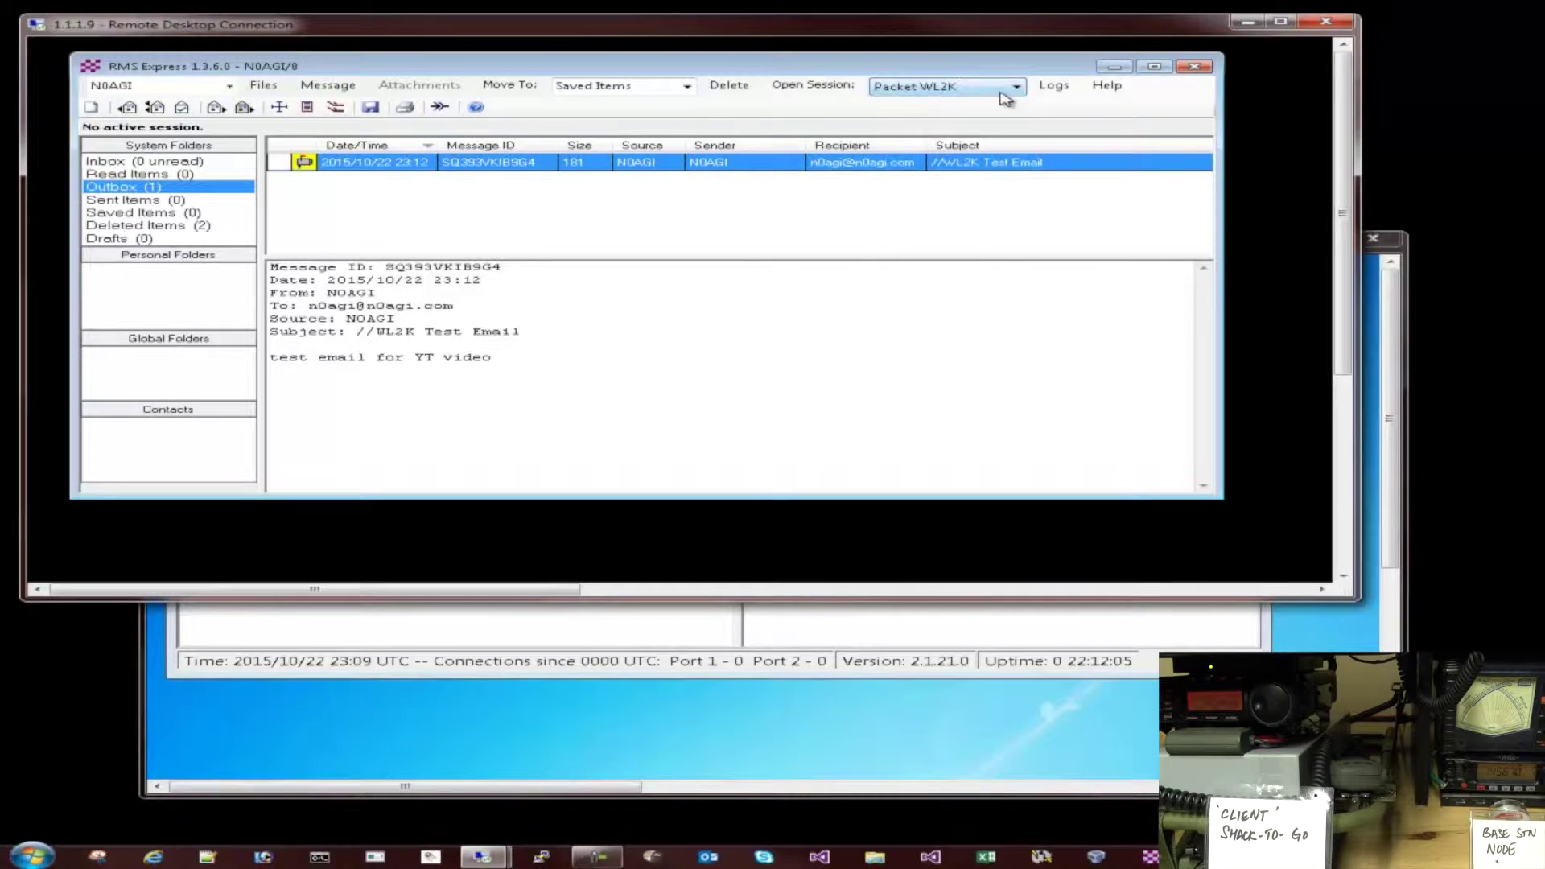
click(814, 85)
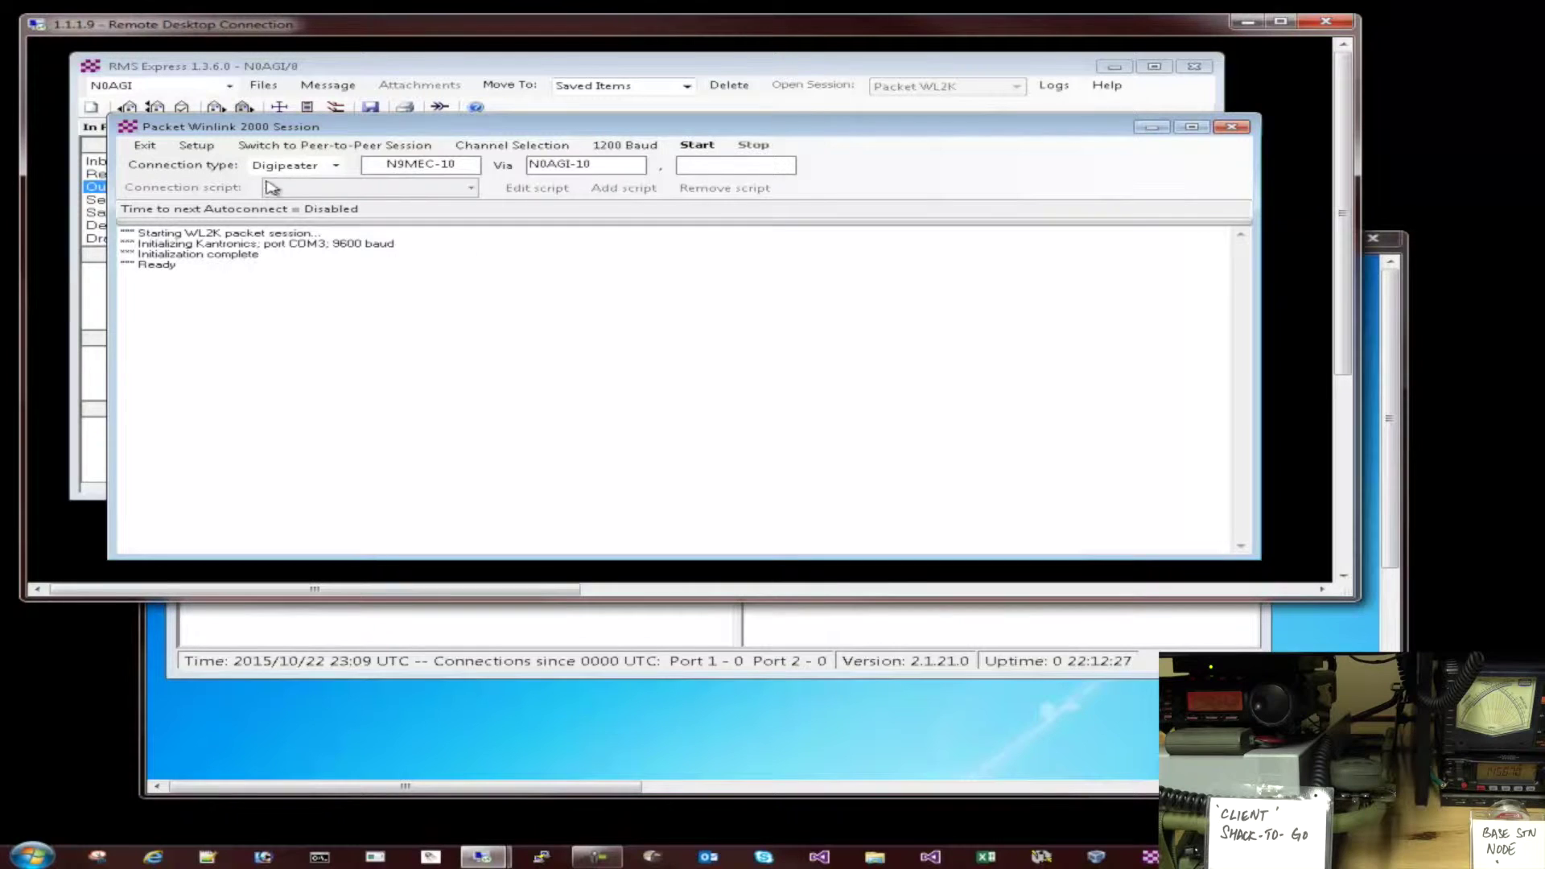
drag(127, 243, 175, 266)
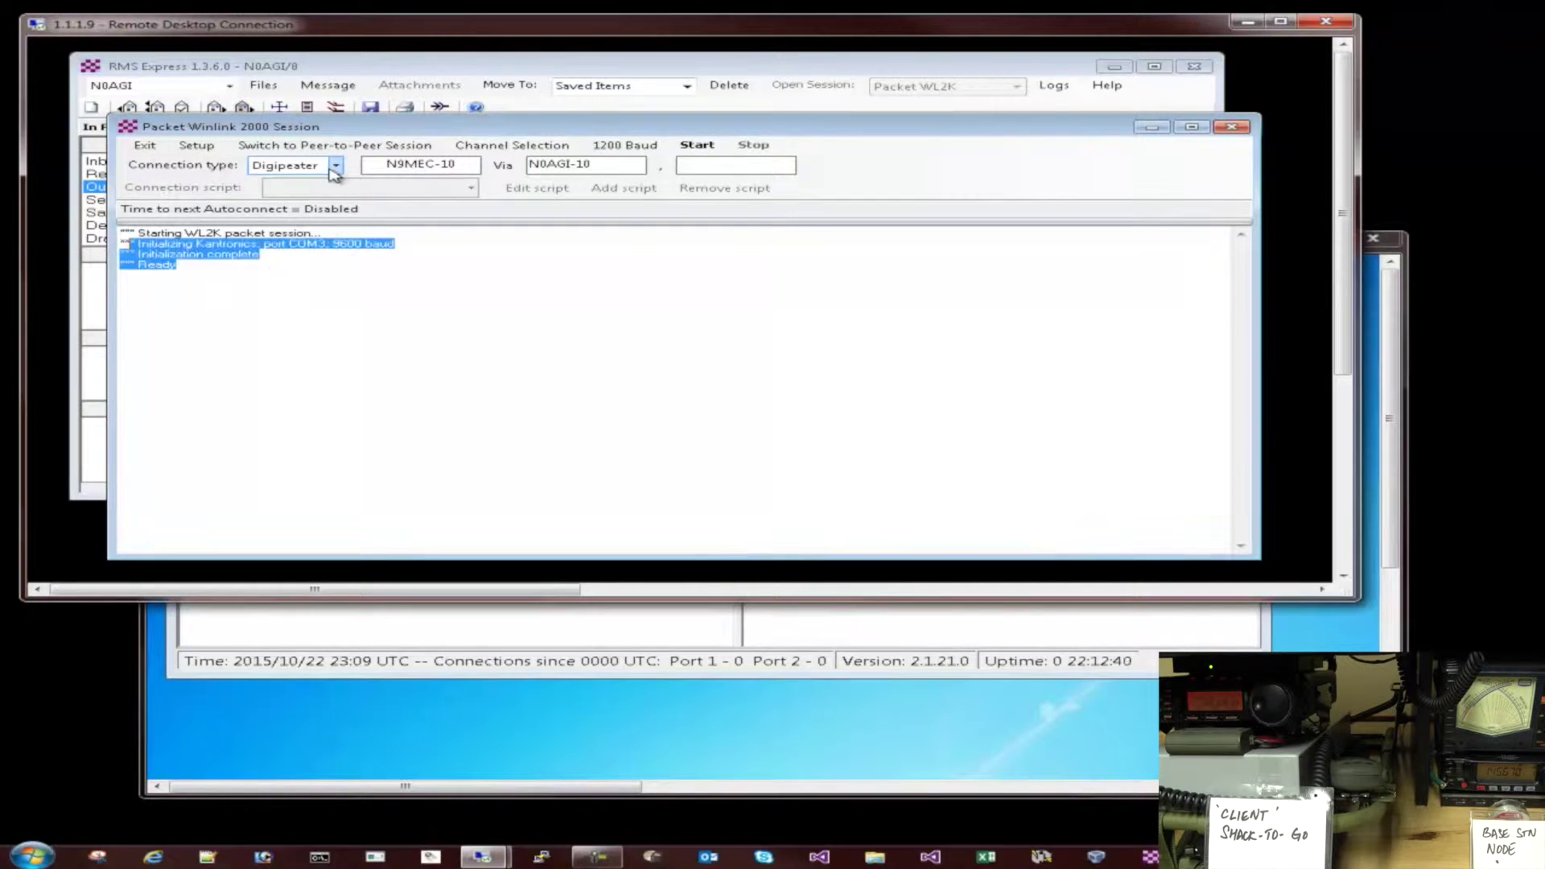
click(337, 167)
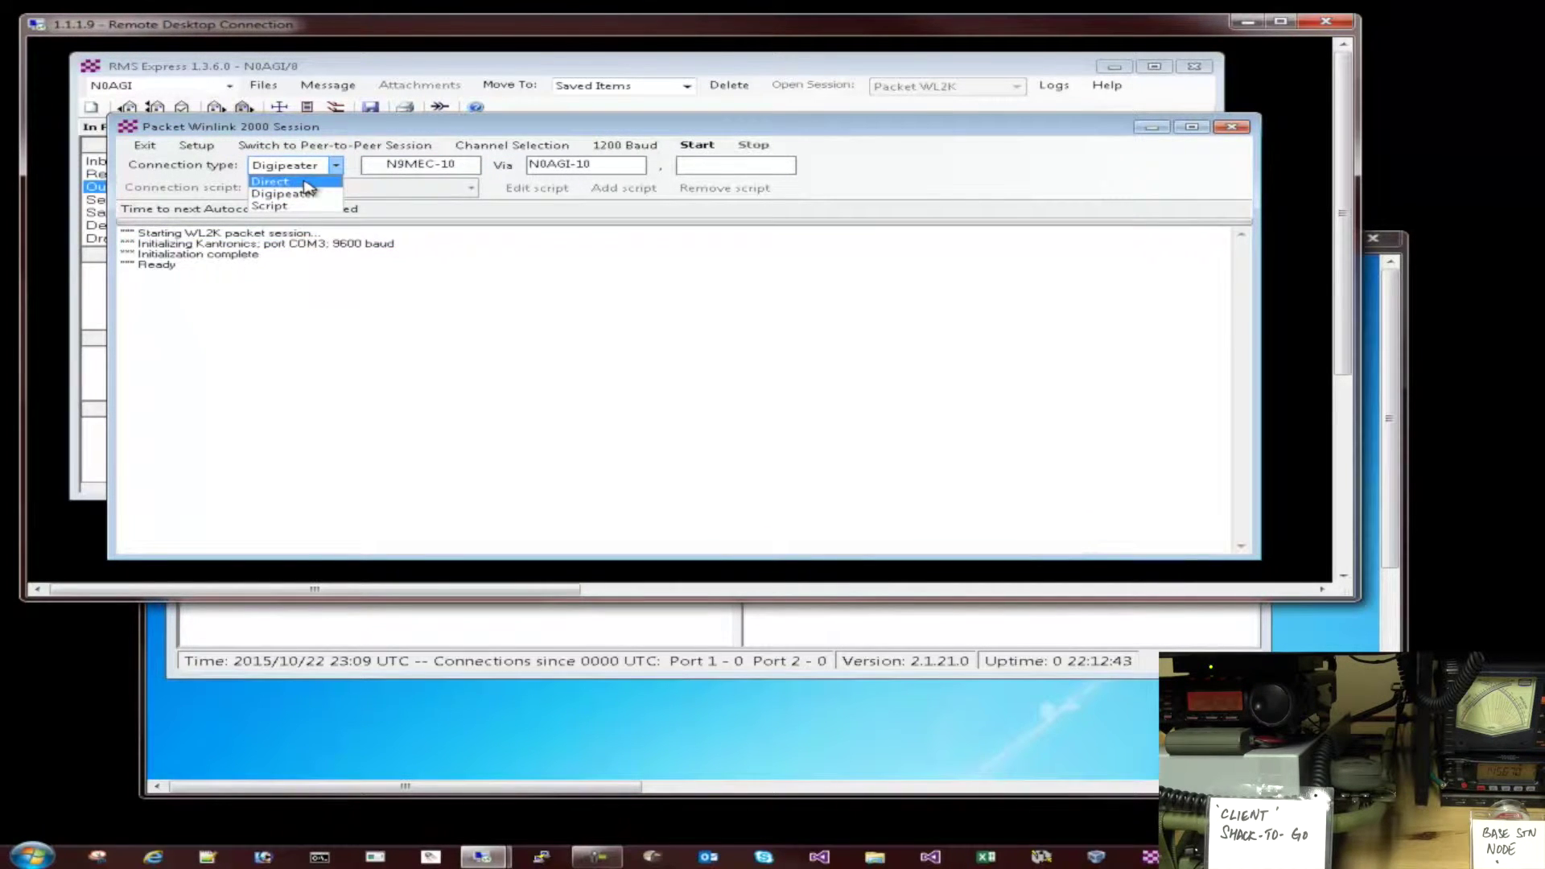
click(305, 183)
text(N)
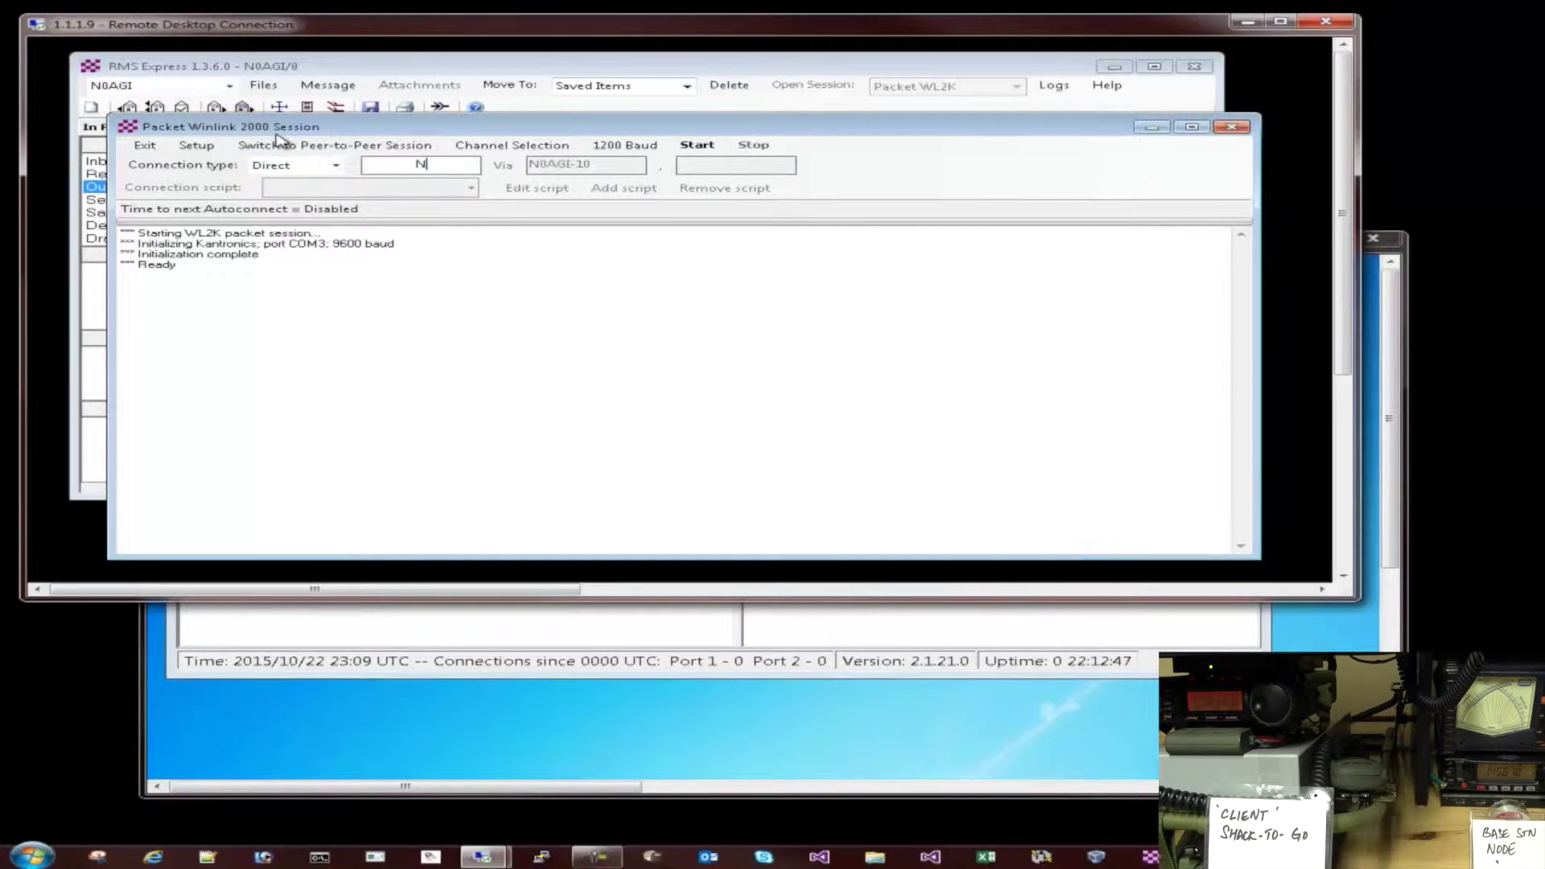
text(0AGI-10)
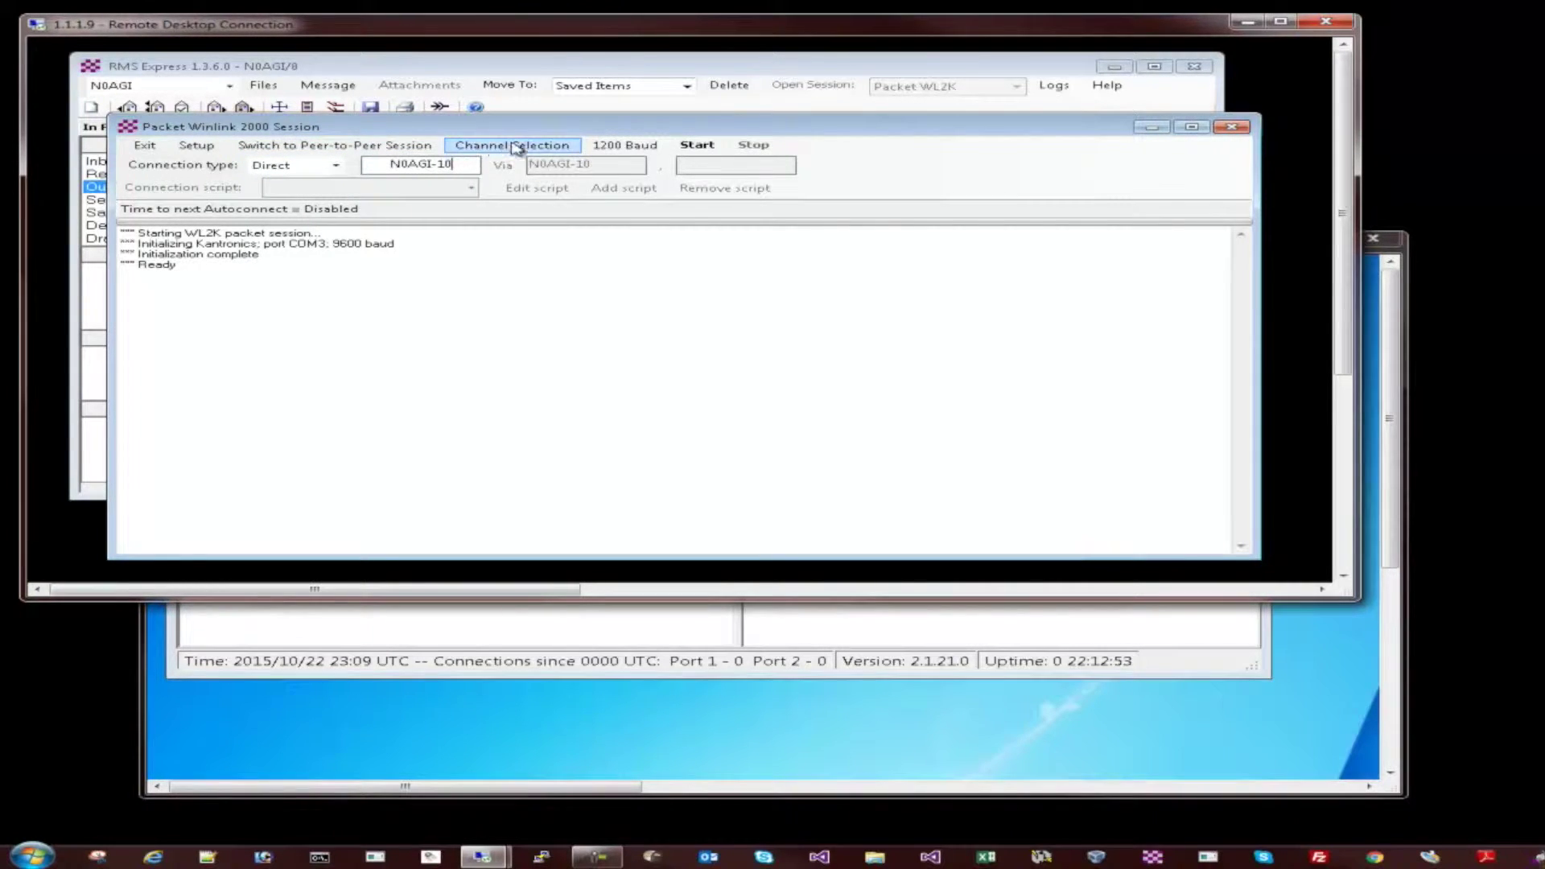
key(Tab)
Examine the callsigns and frequencies of nearby stations in the Packet Channel Selector, keeping the entered target station.
click(487, 146)
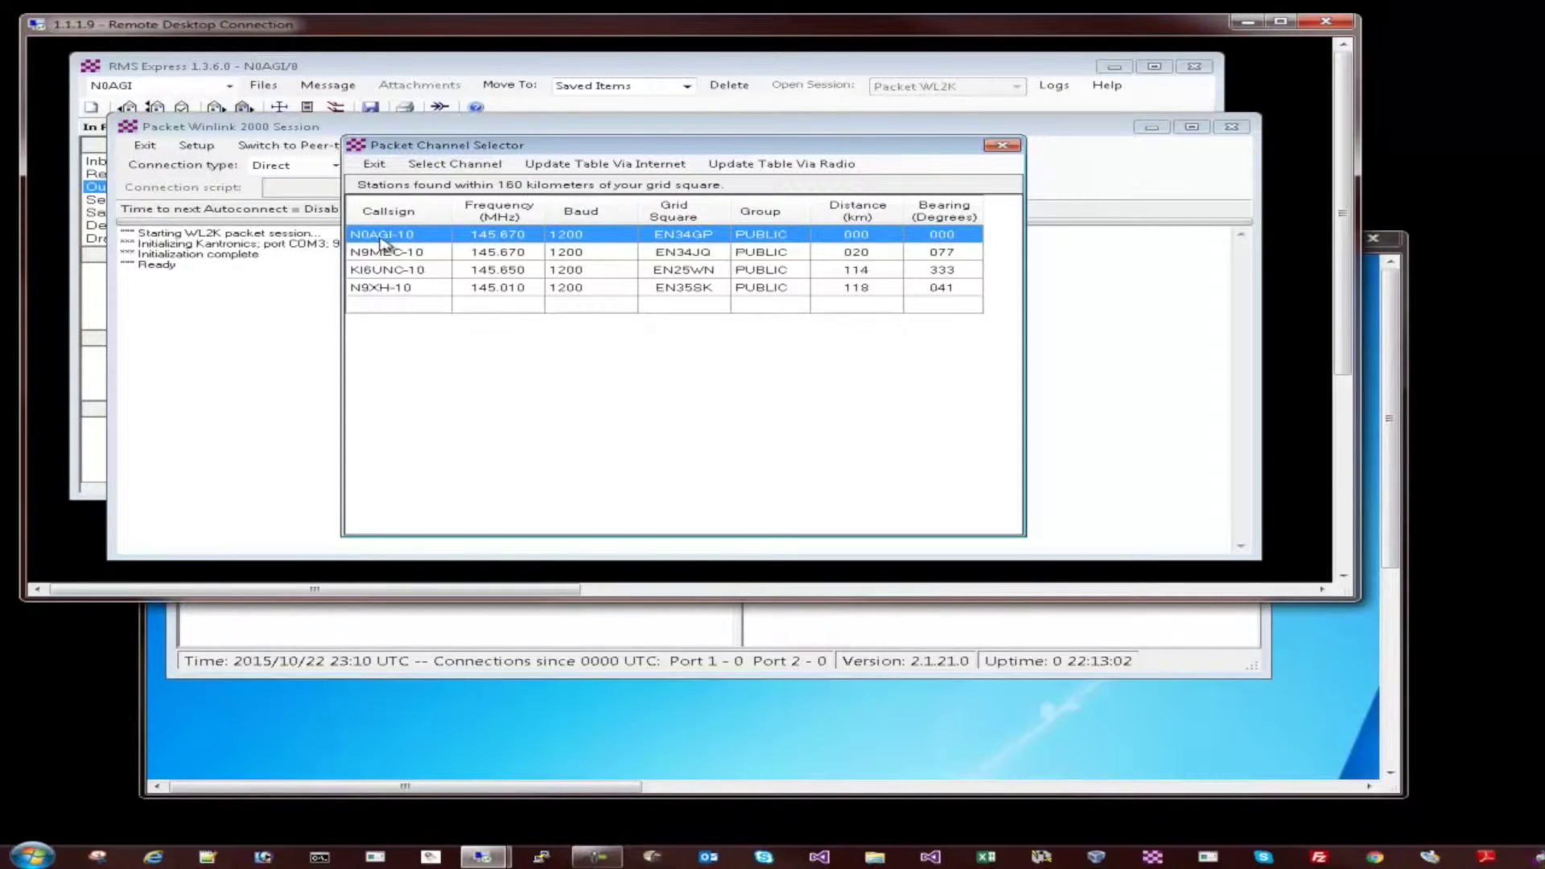
click(1001, 147)
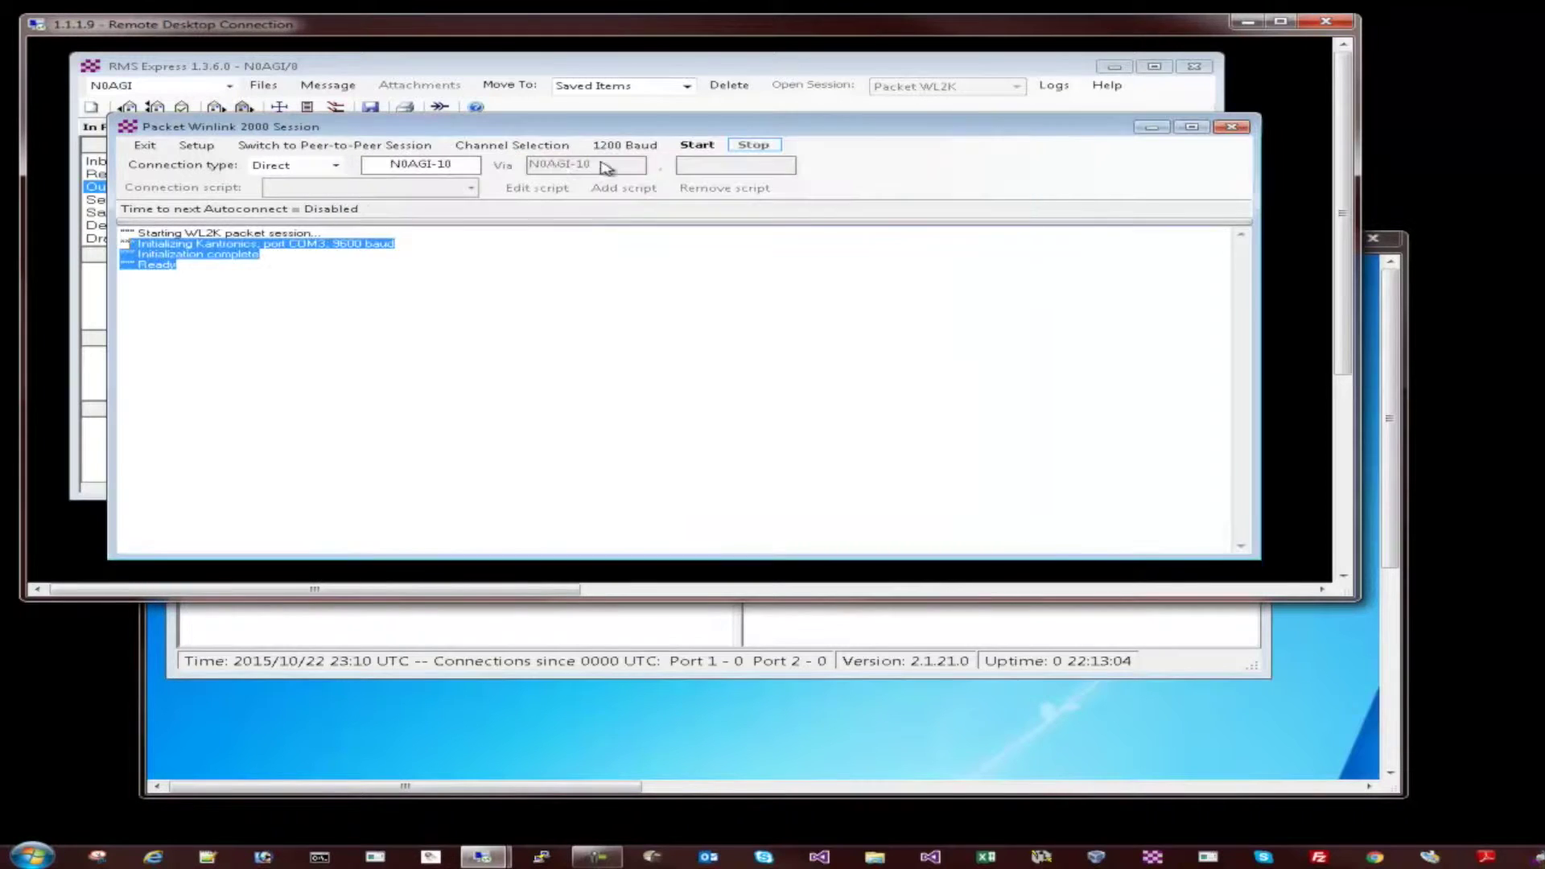
drag(463, 167, 382, 165)
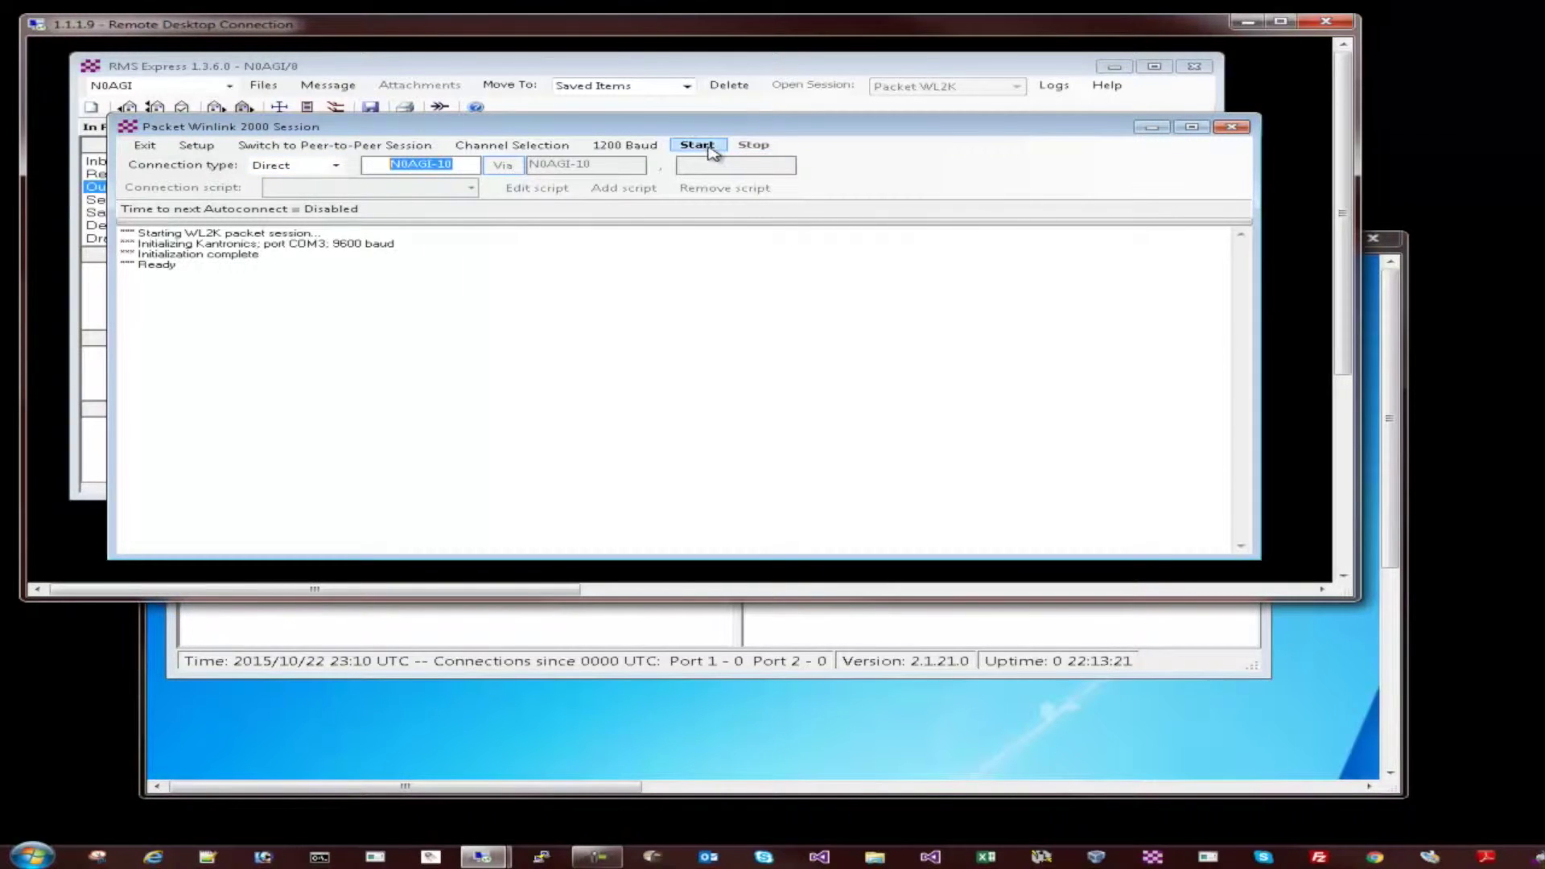
Check the idle RMS Packet gateway, and start the client's direct call to N0AGI-10.
key(alt+Tab)
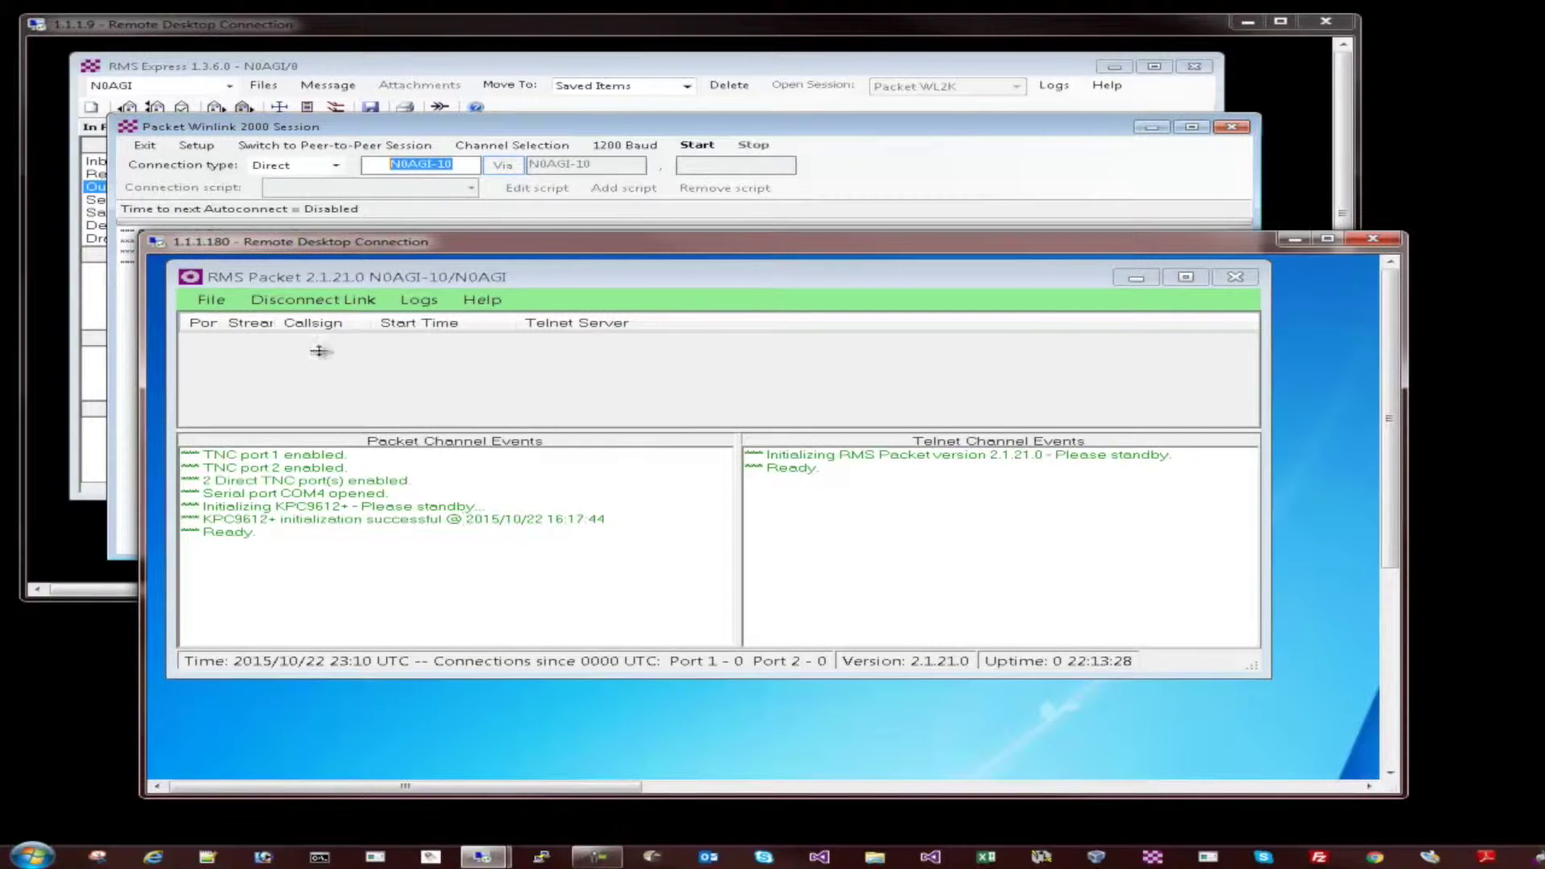
drag(465, 245, 429, 251)
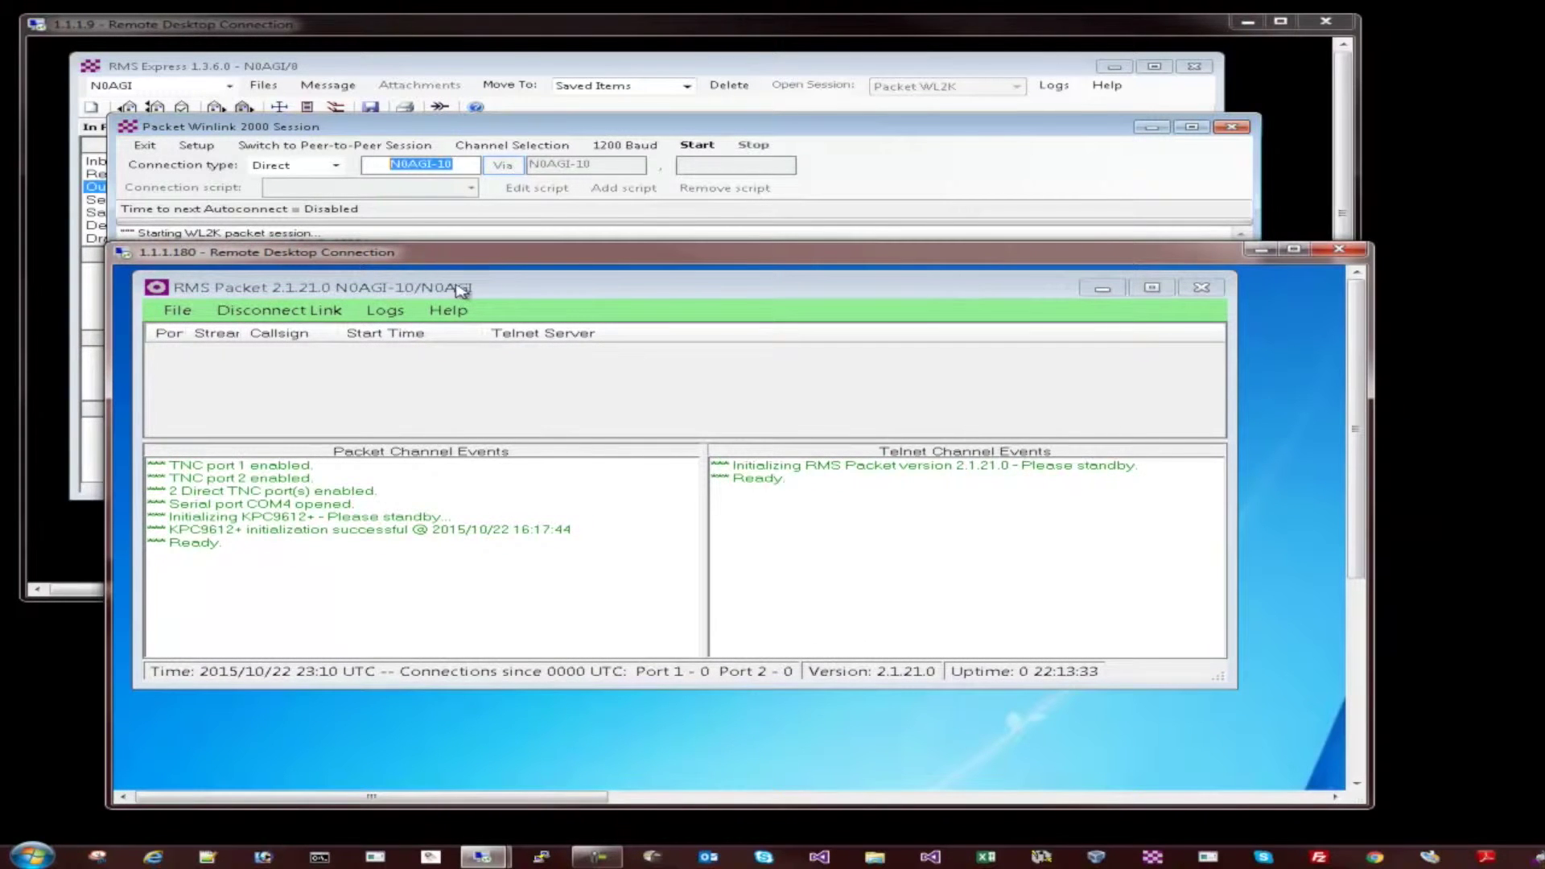
click(694, 150)
click(693, 149)
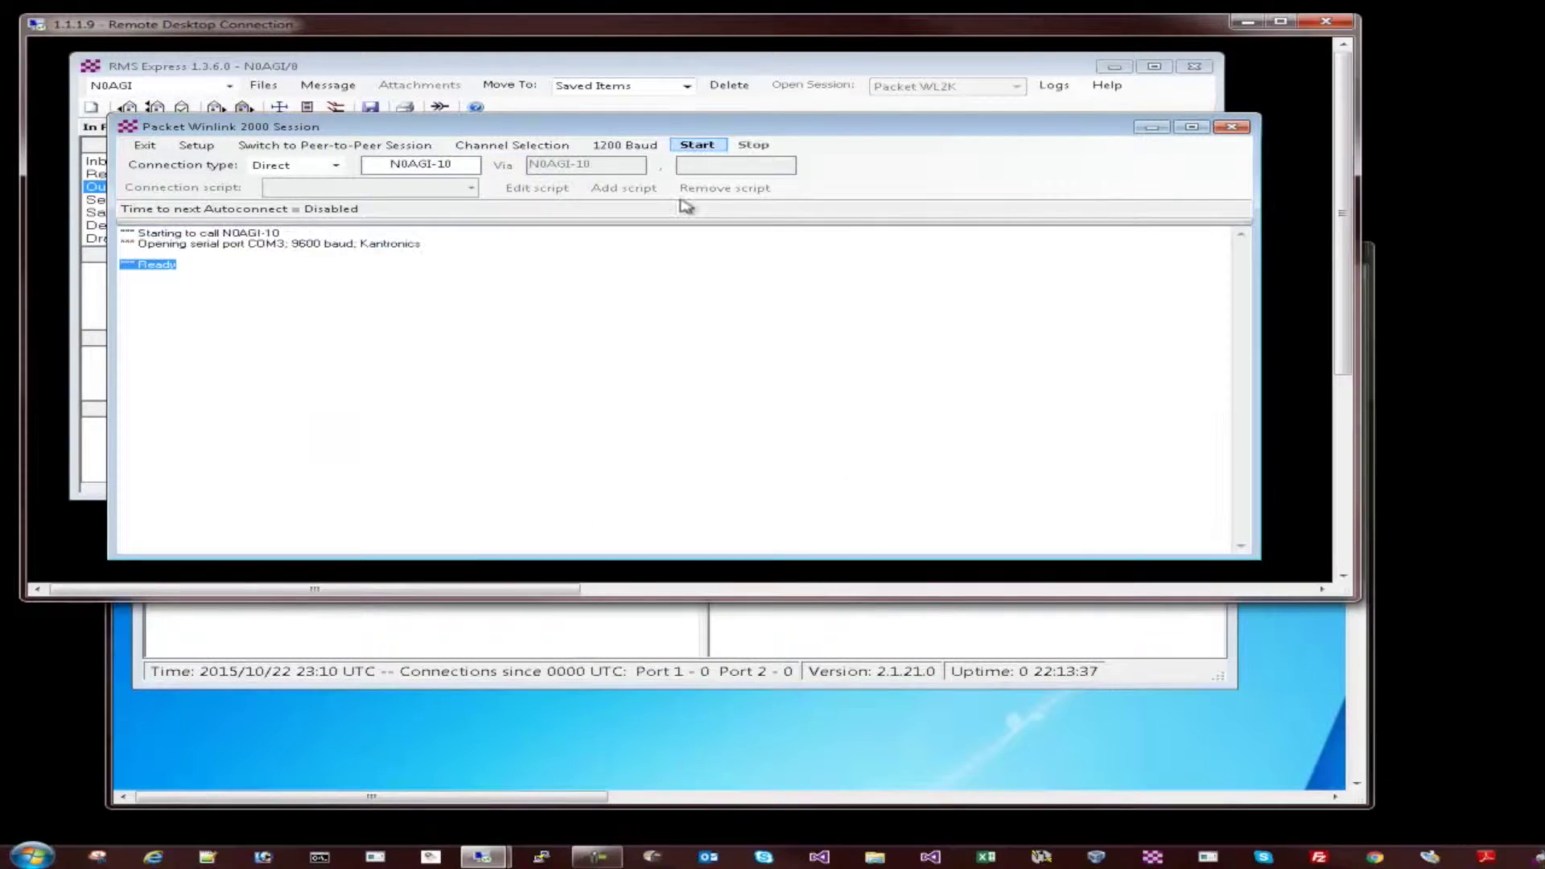
Monitor the message transfer in the gateway's packet and telnet events and in the client's session log.
click(918, 738)
drag(567, 264, 564, 357)
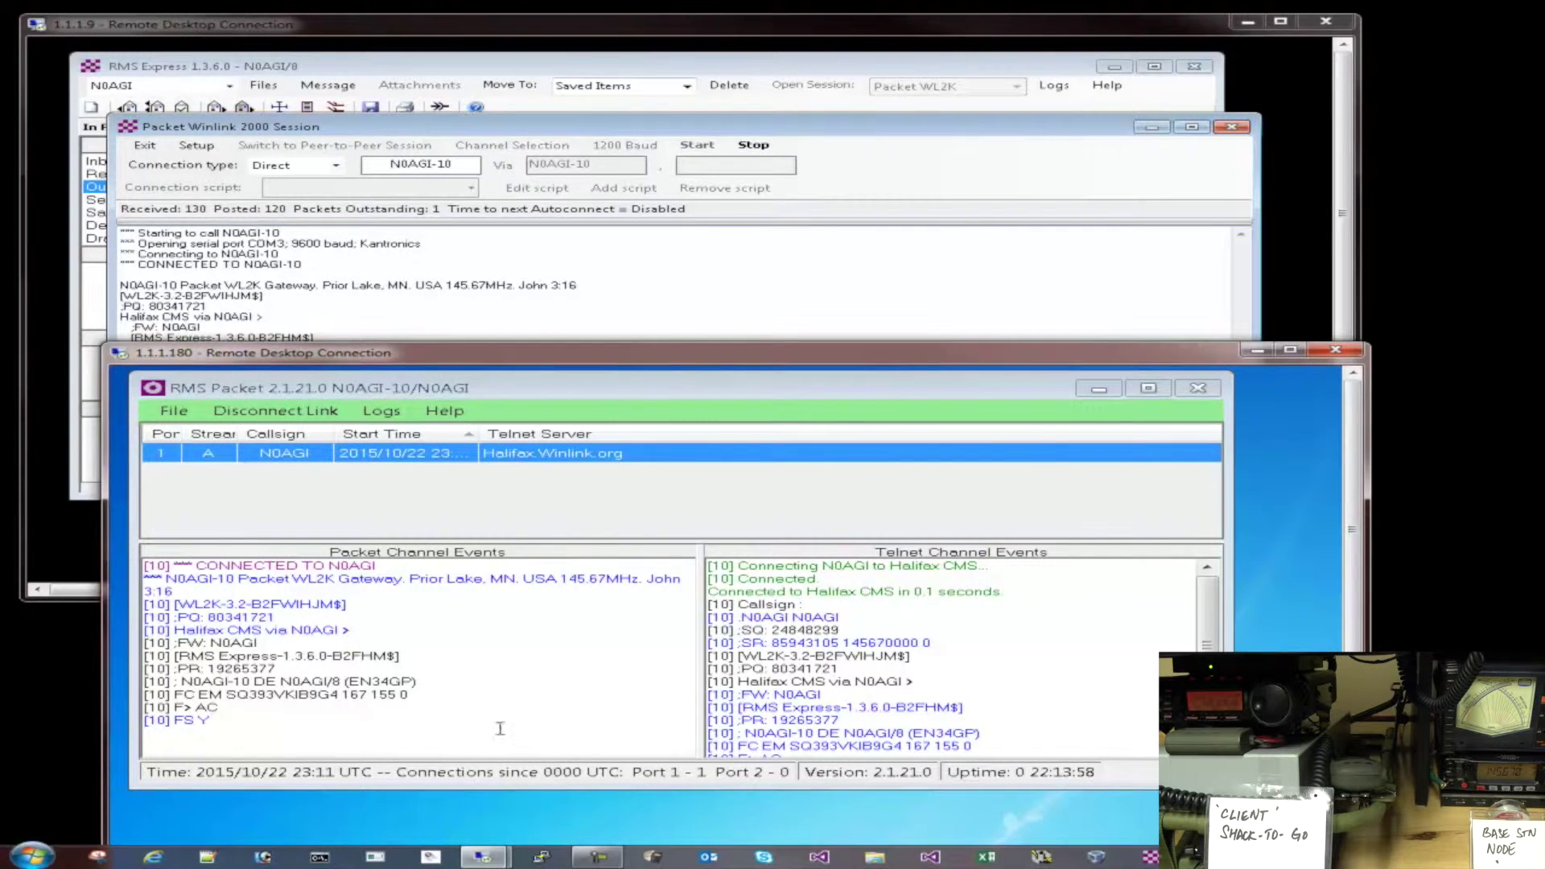
click(929, 308)
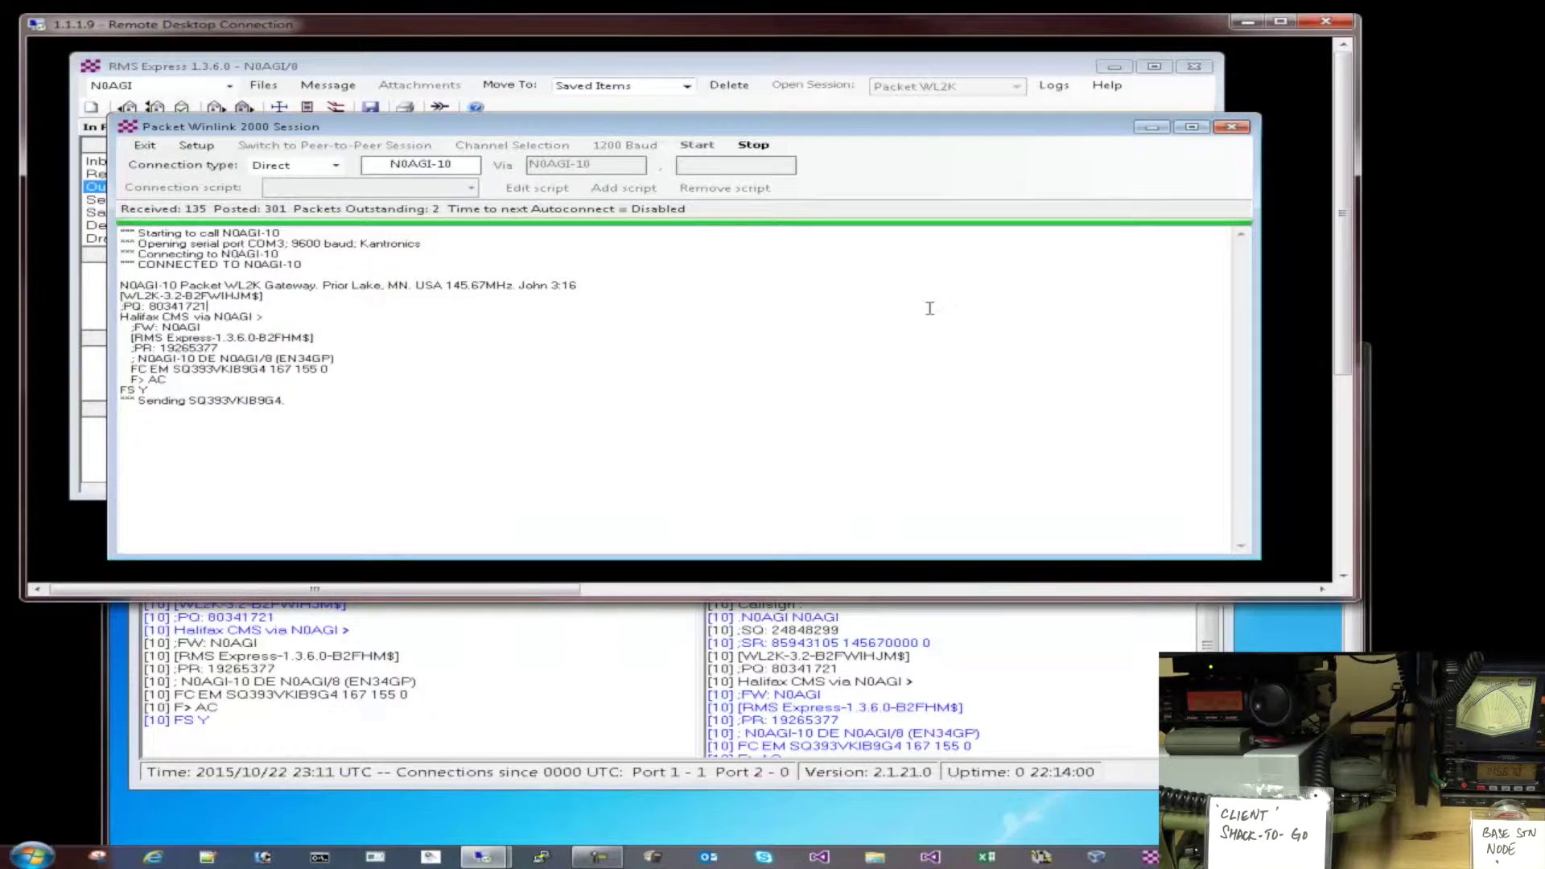
drag(141, 403, 284, 403)
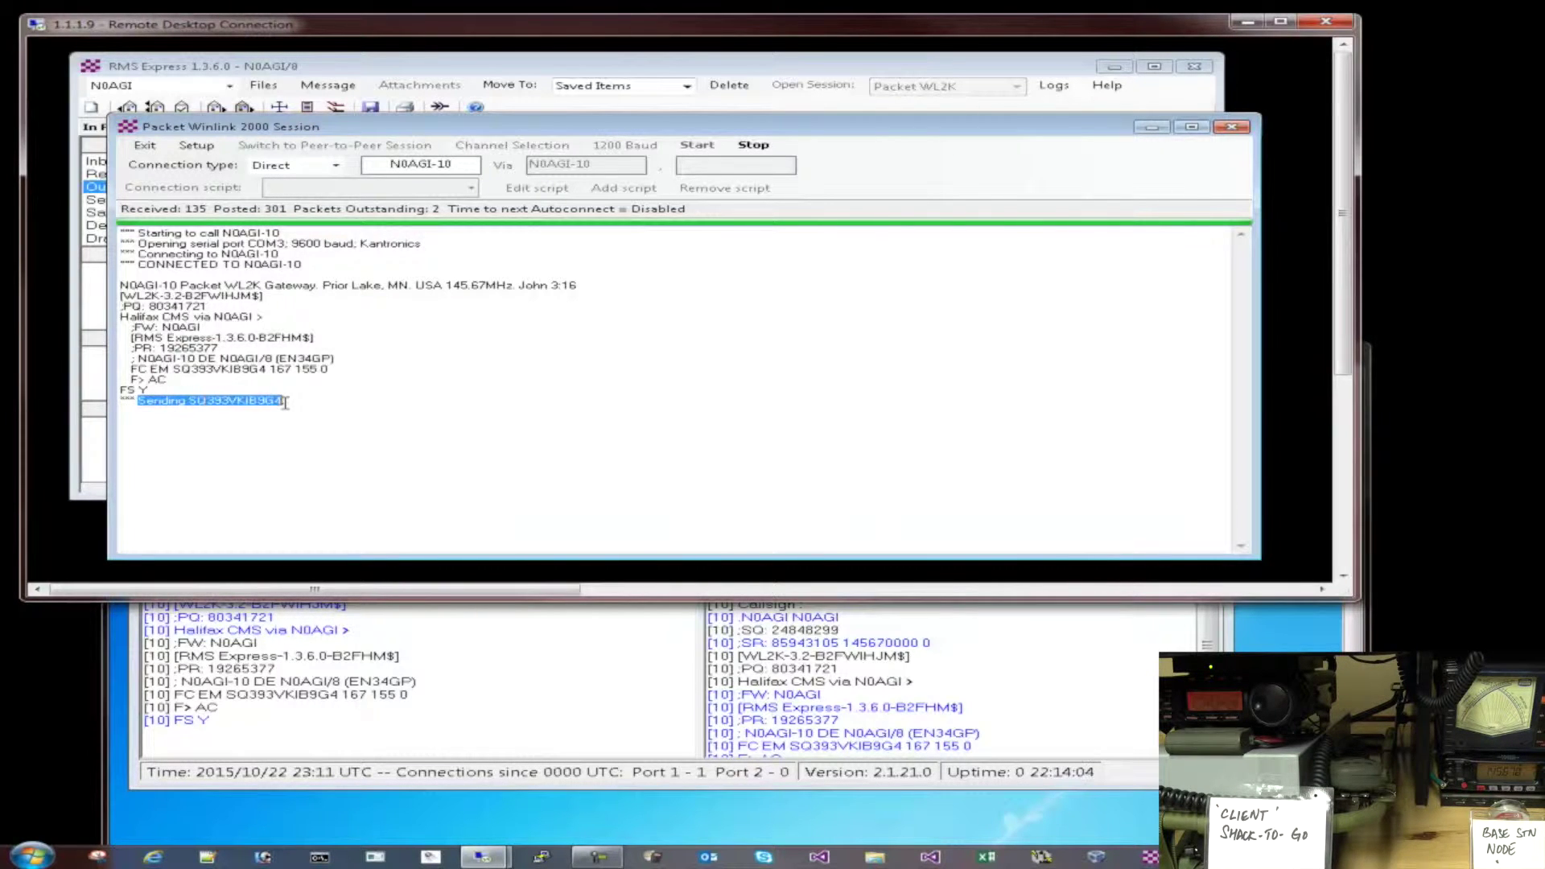
key(alt+Tab)
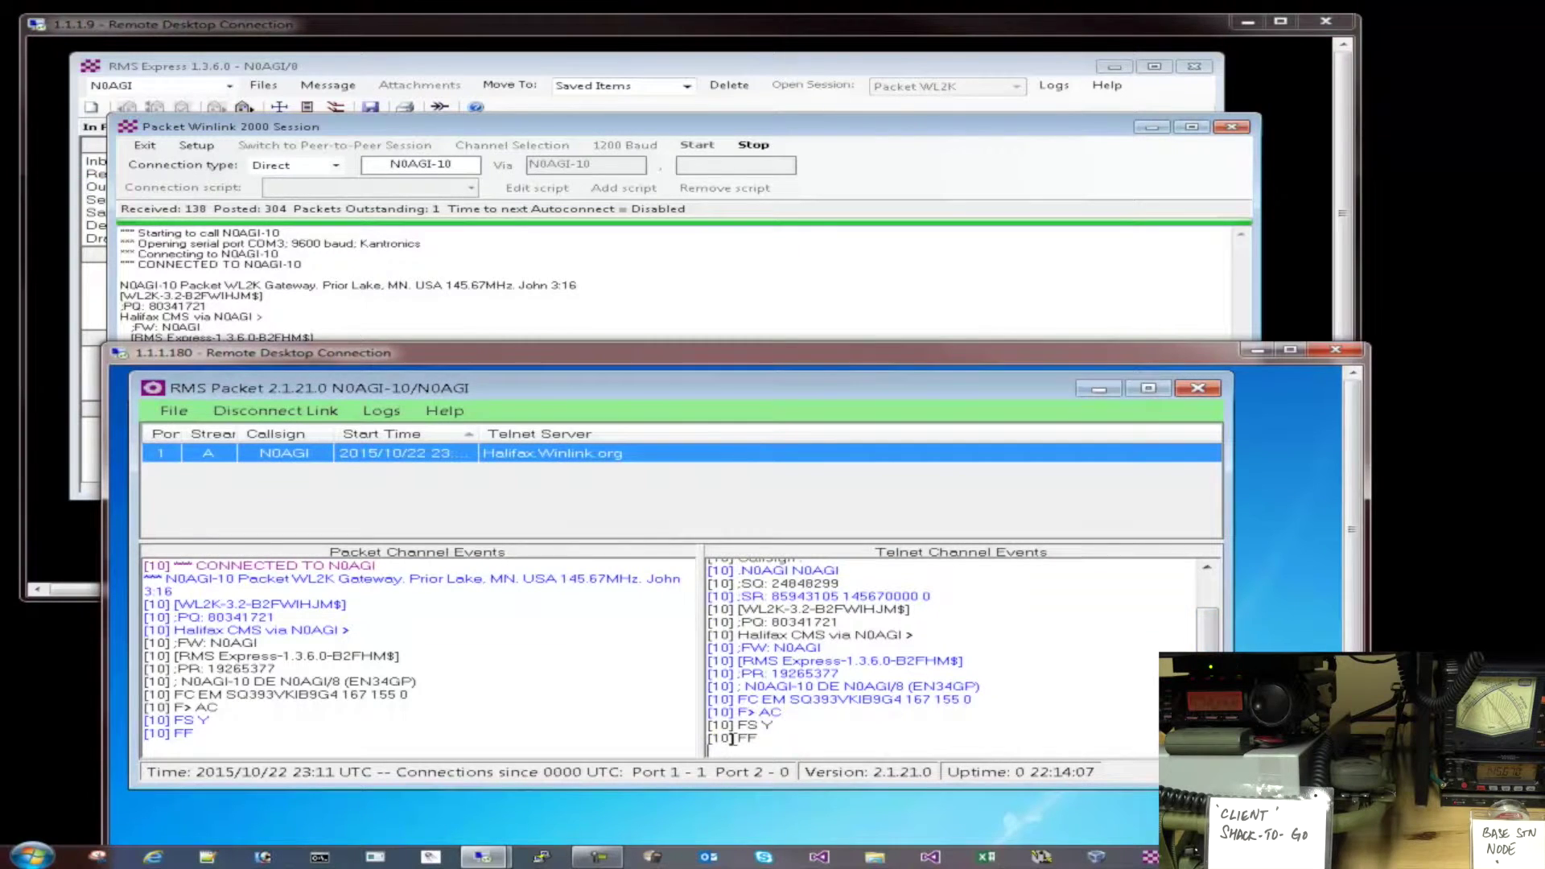
Rearrange the gateway window to review the end-of-session and disconnect entries in the client and gateway logs.
drag(774, 344, 793, 520)
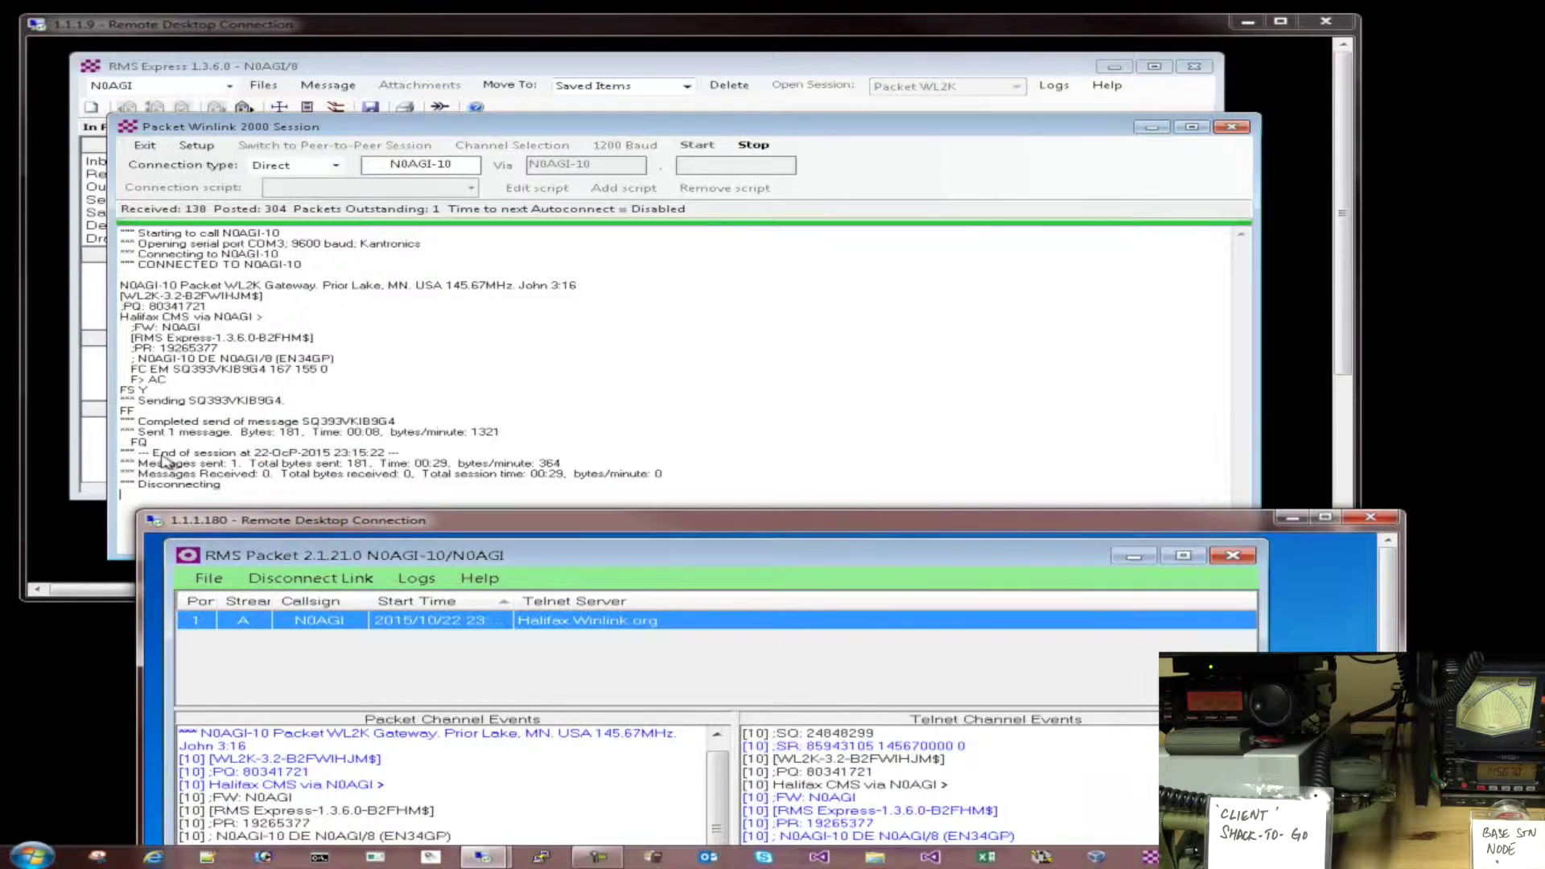
drag(411, 524, 477, 233)
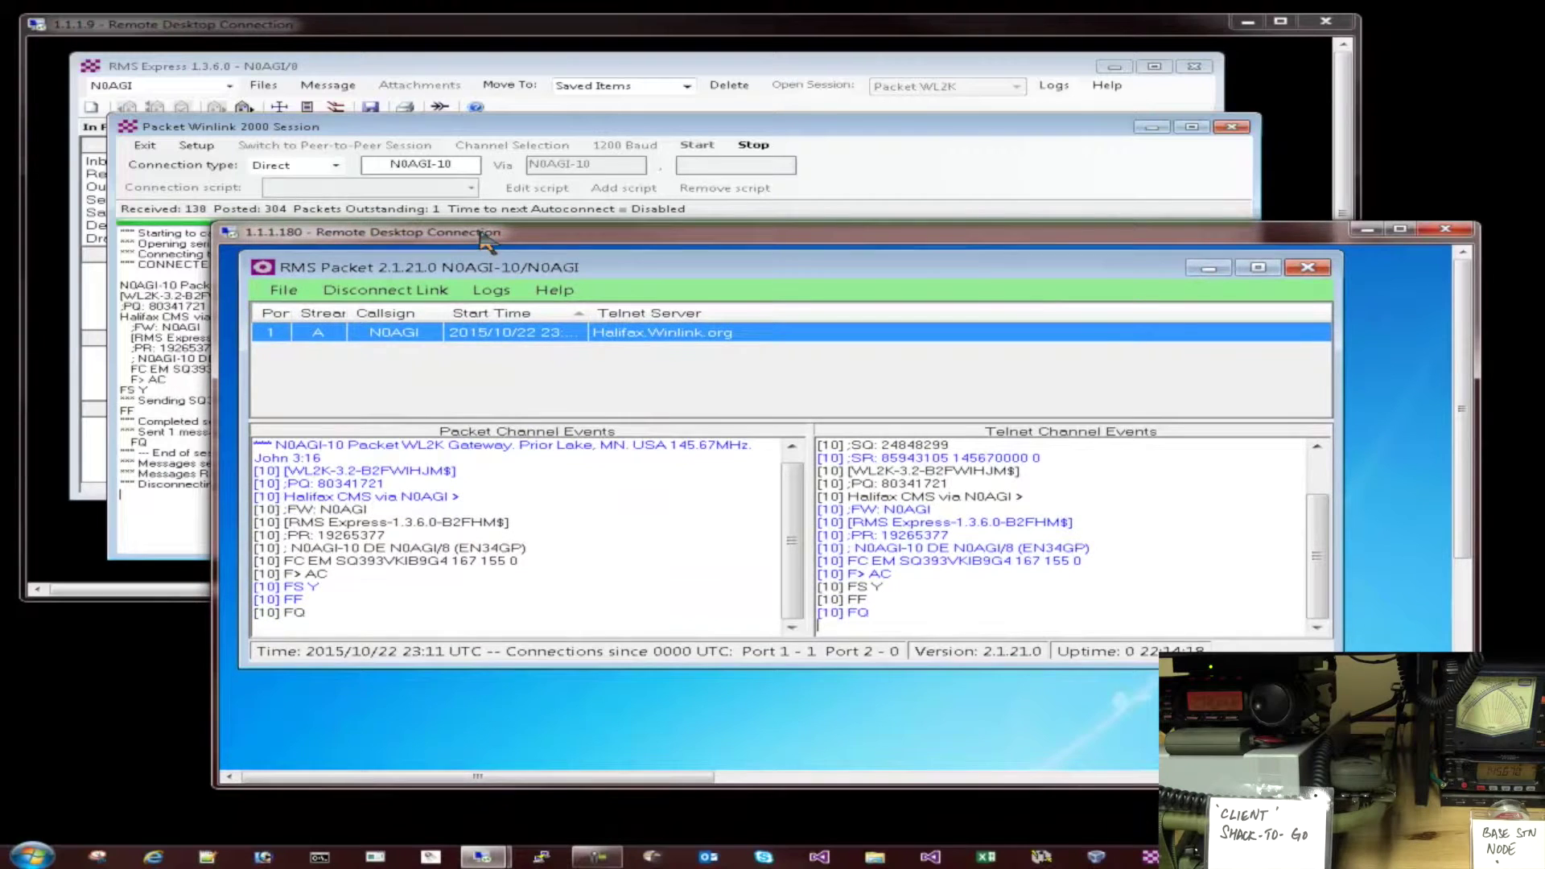
drag(579, 242, 673, 254)
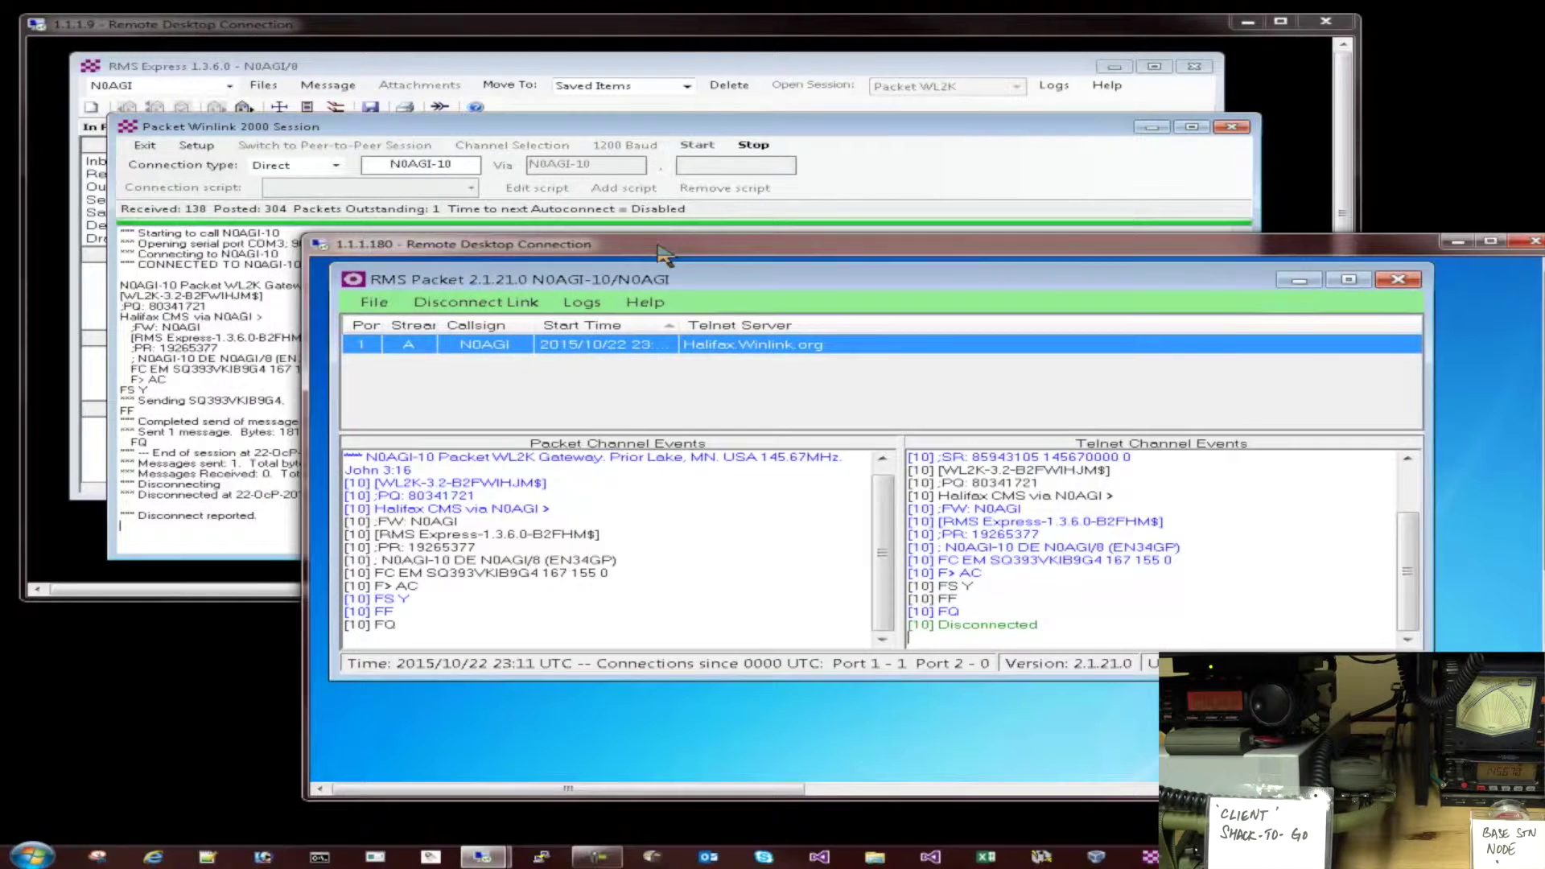
click(169, 530)
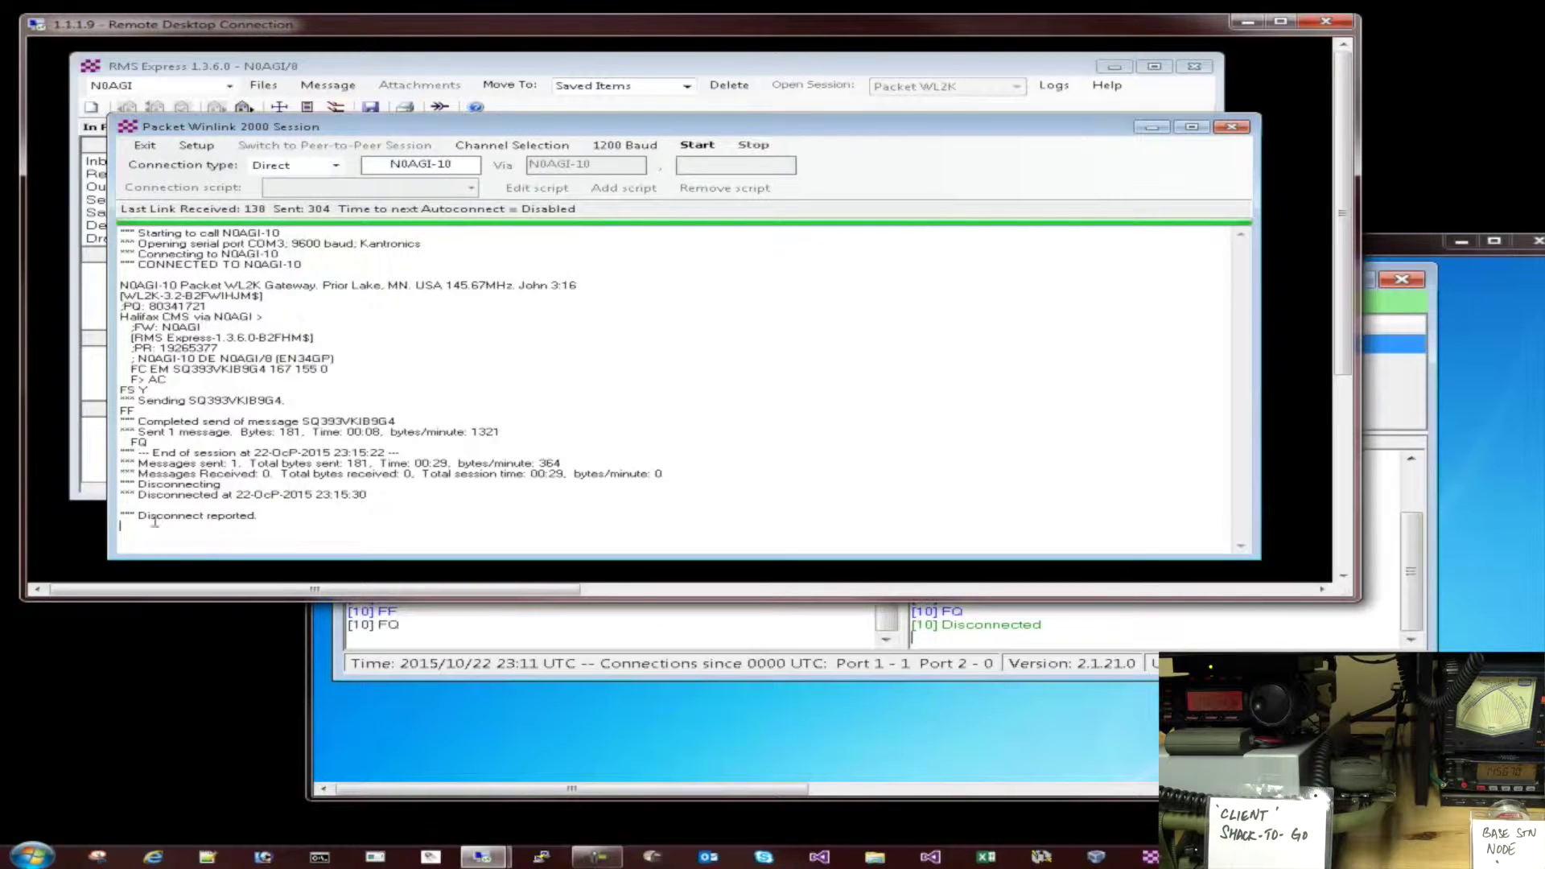
click(458, 637)
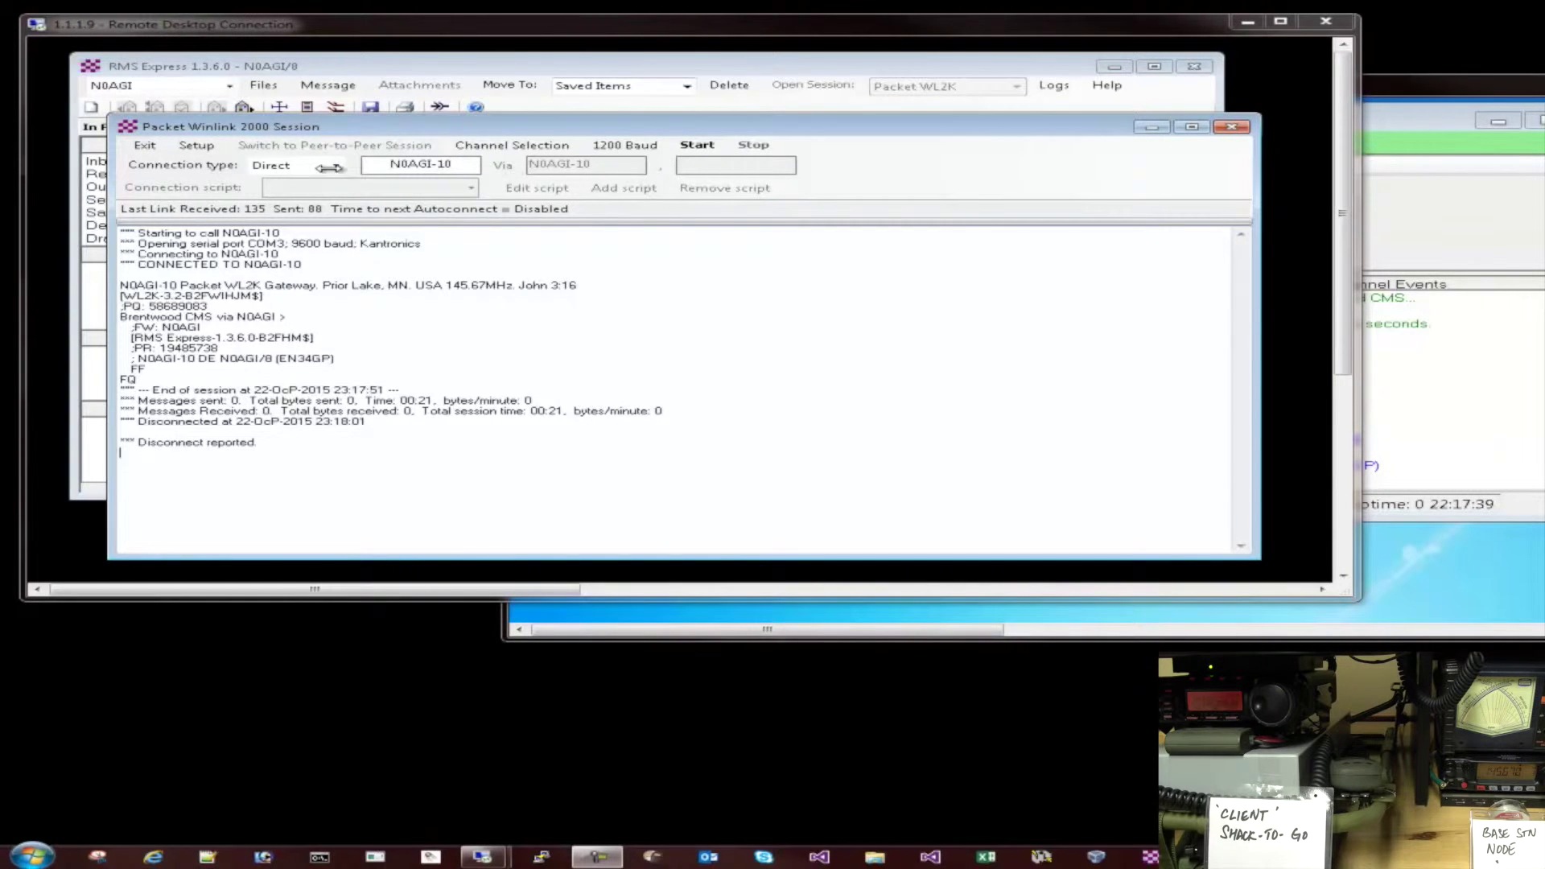
click(374, 263)
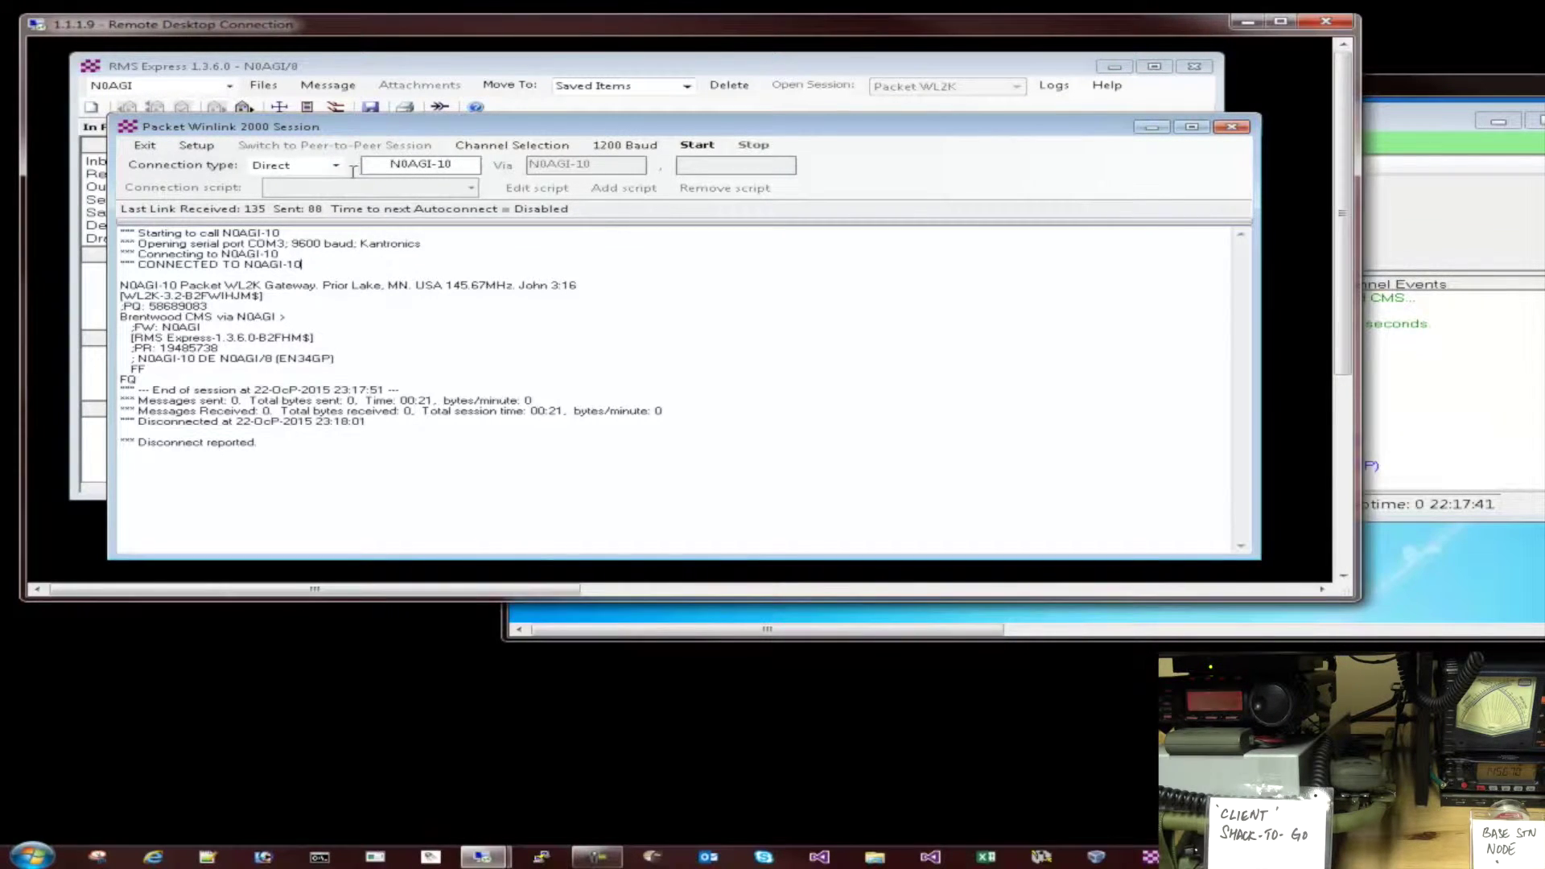
Configure the client session to call N9MEC-10 as a Digipeater connection via N0AGI-10.
key(Tab)
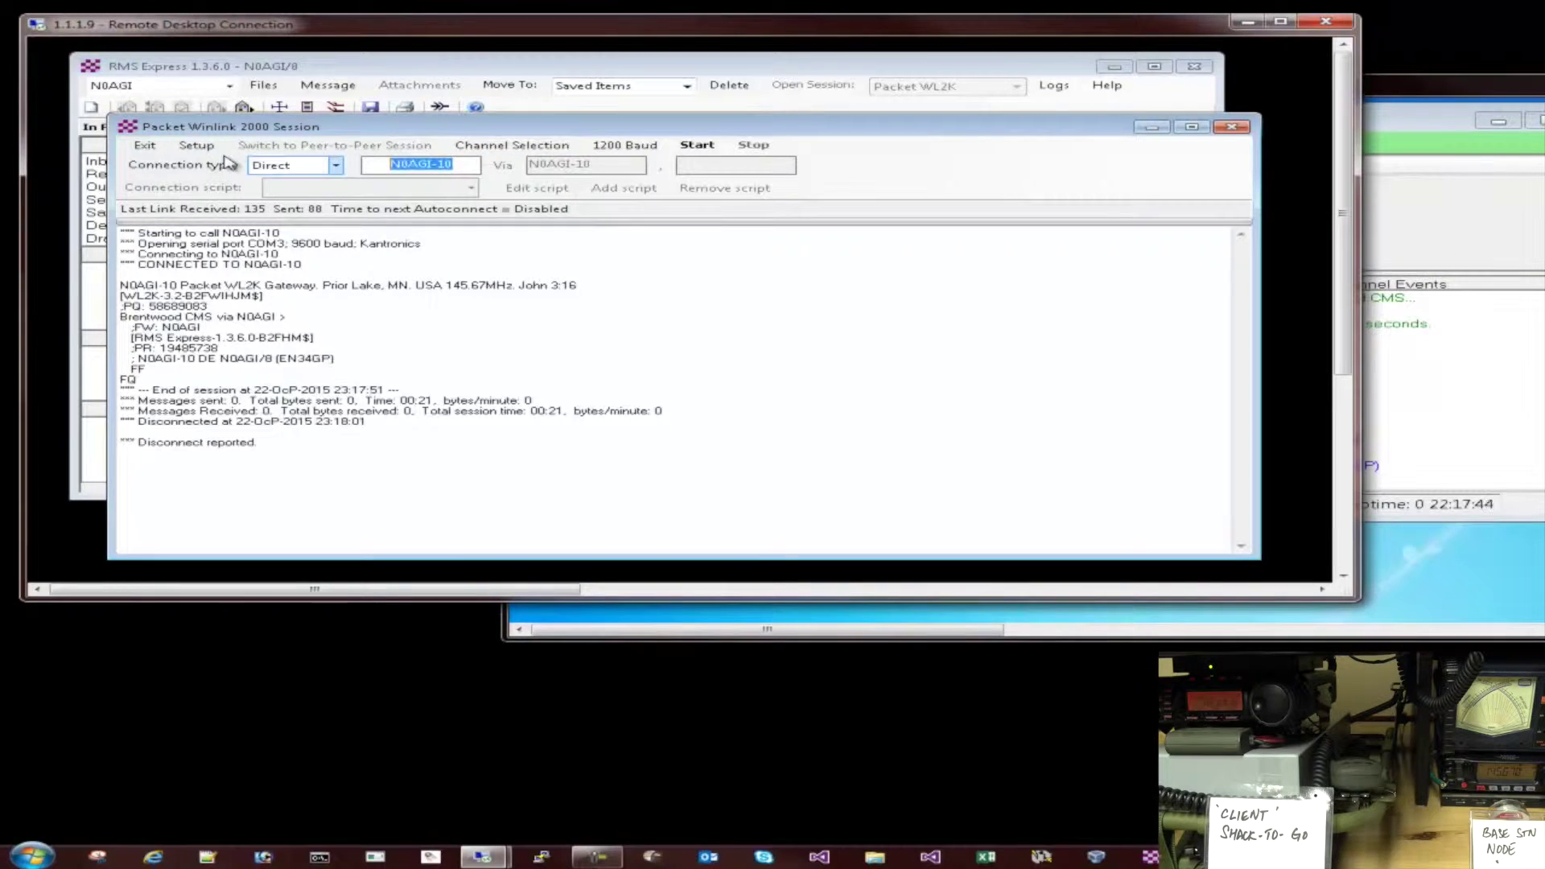
text(N)
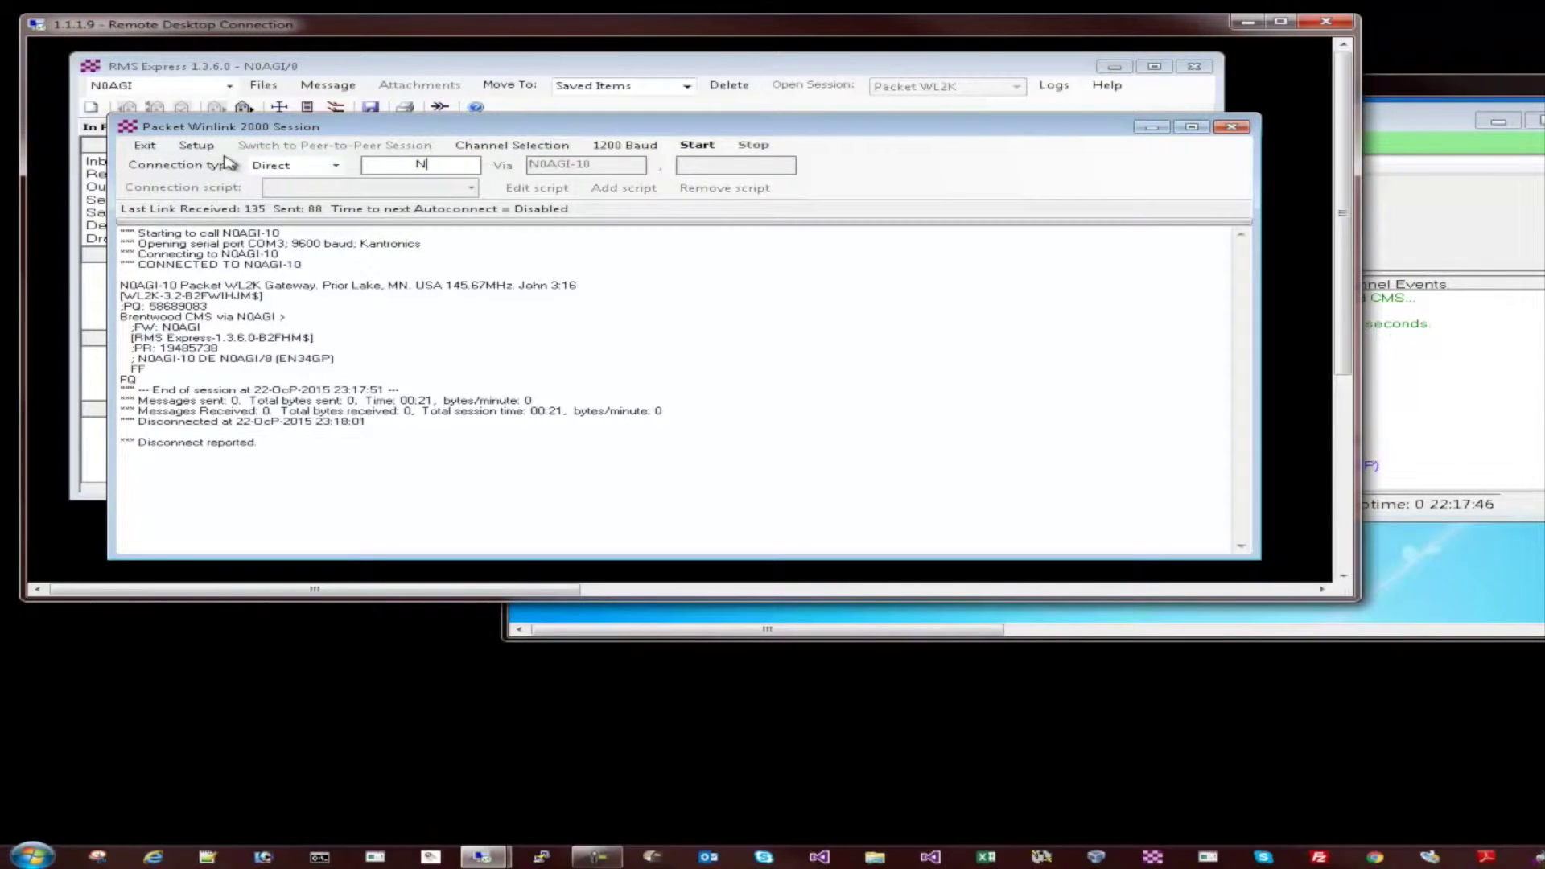
text(9MEC-10)
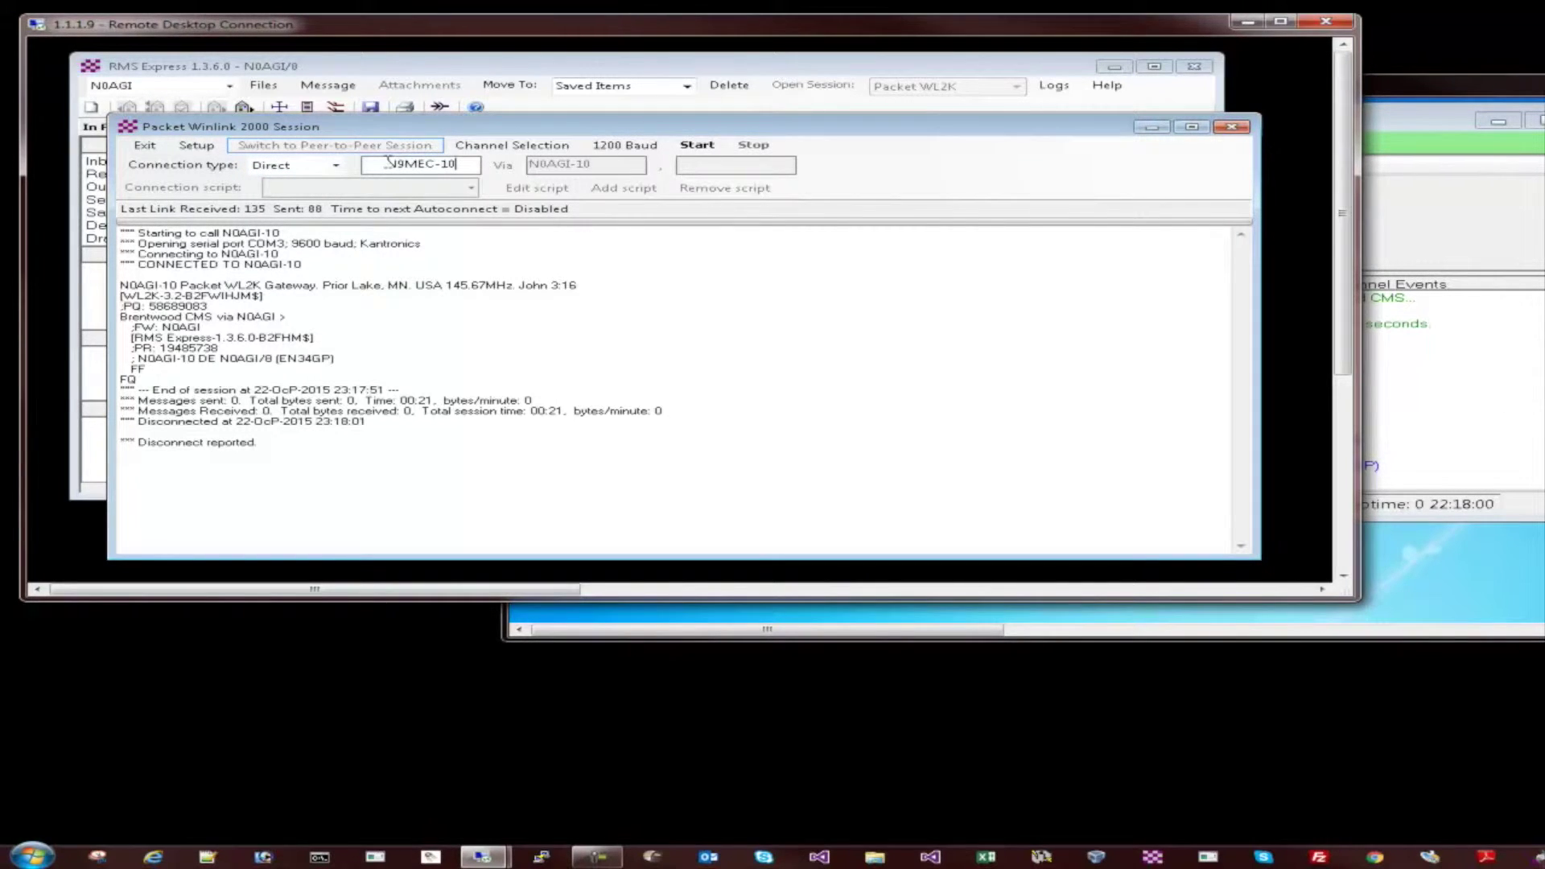
click(335, 165)
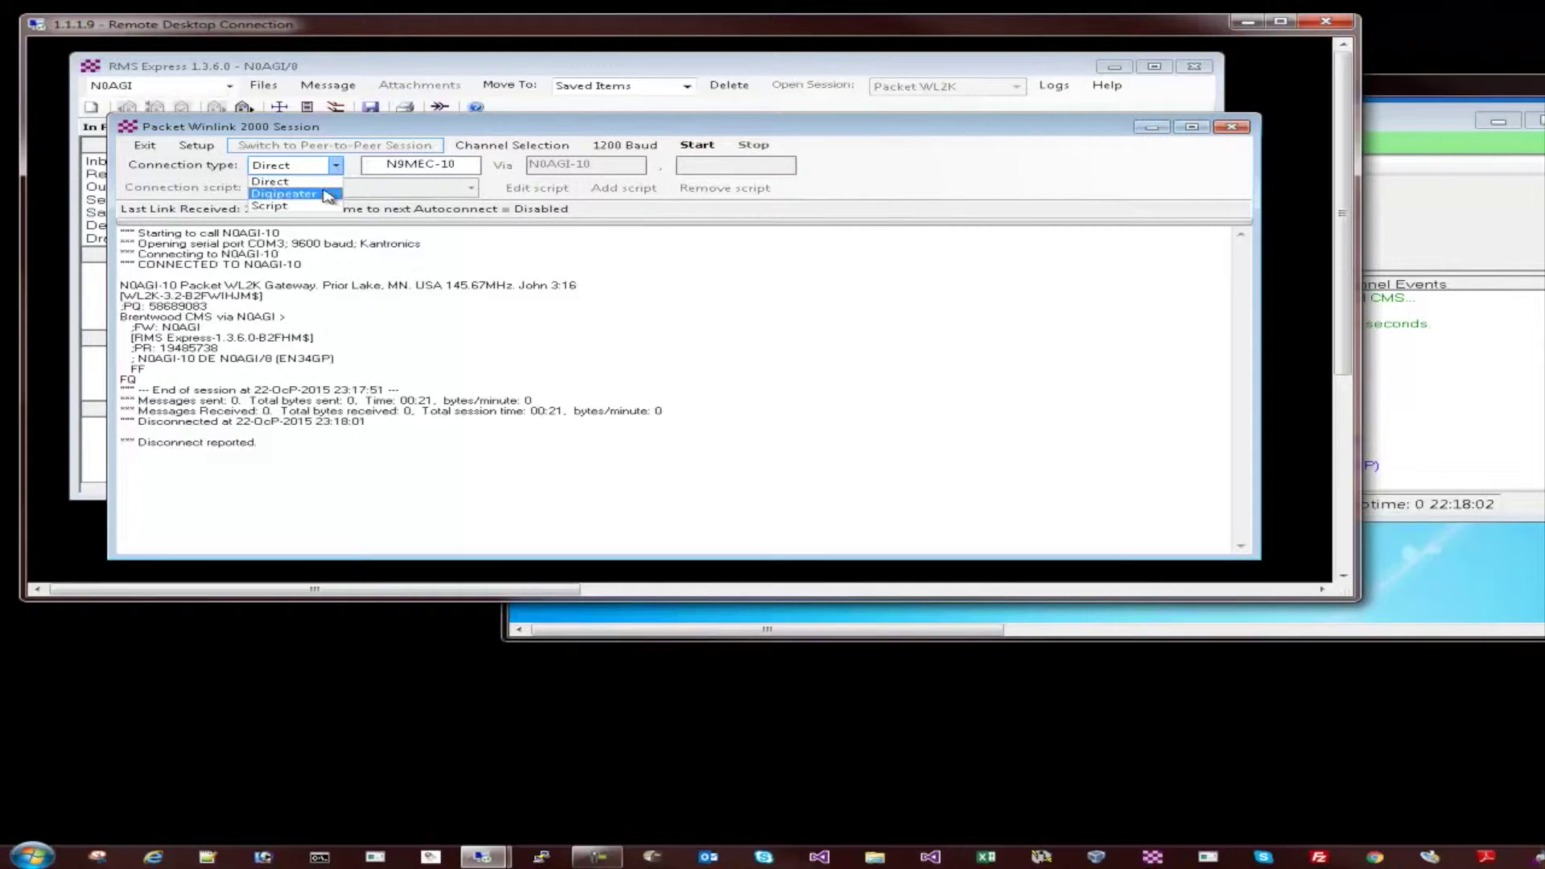
click(326, 196)
drag(595, 163, 515, 169)
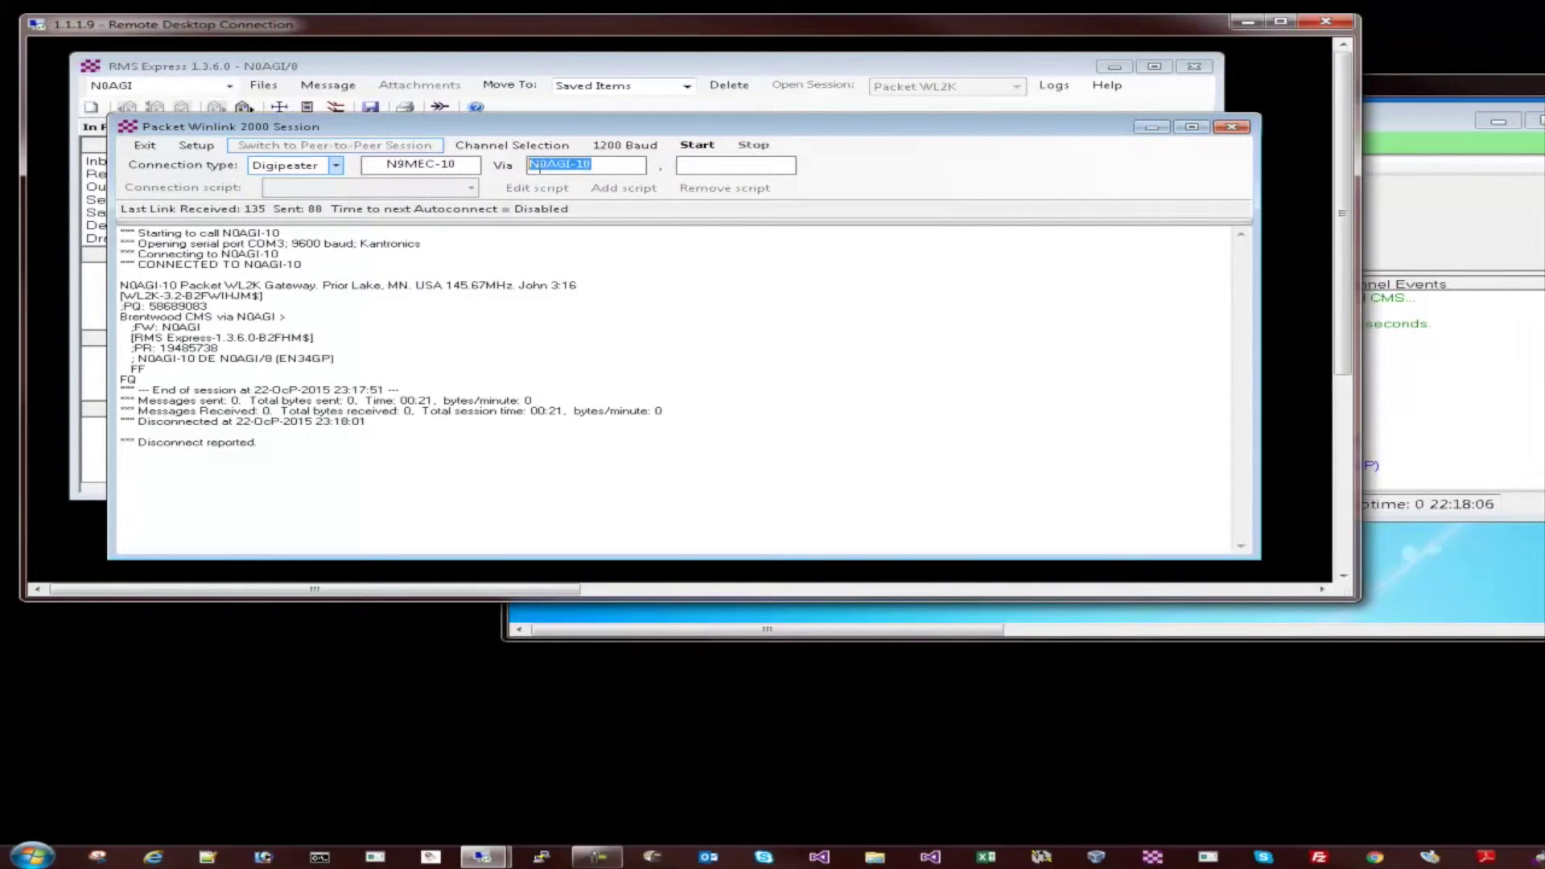
drag(460, 166, 387, 166)
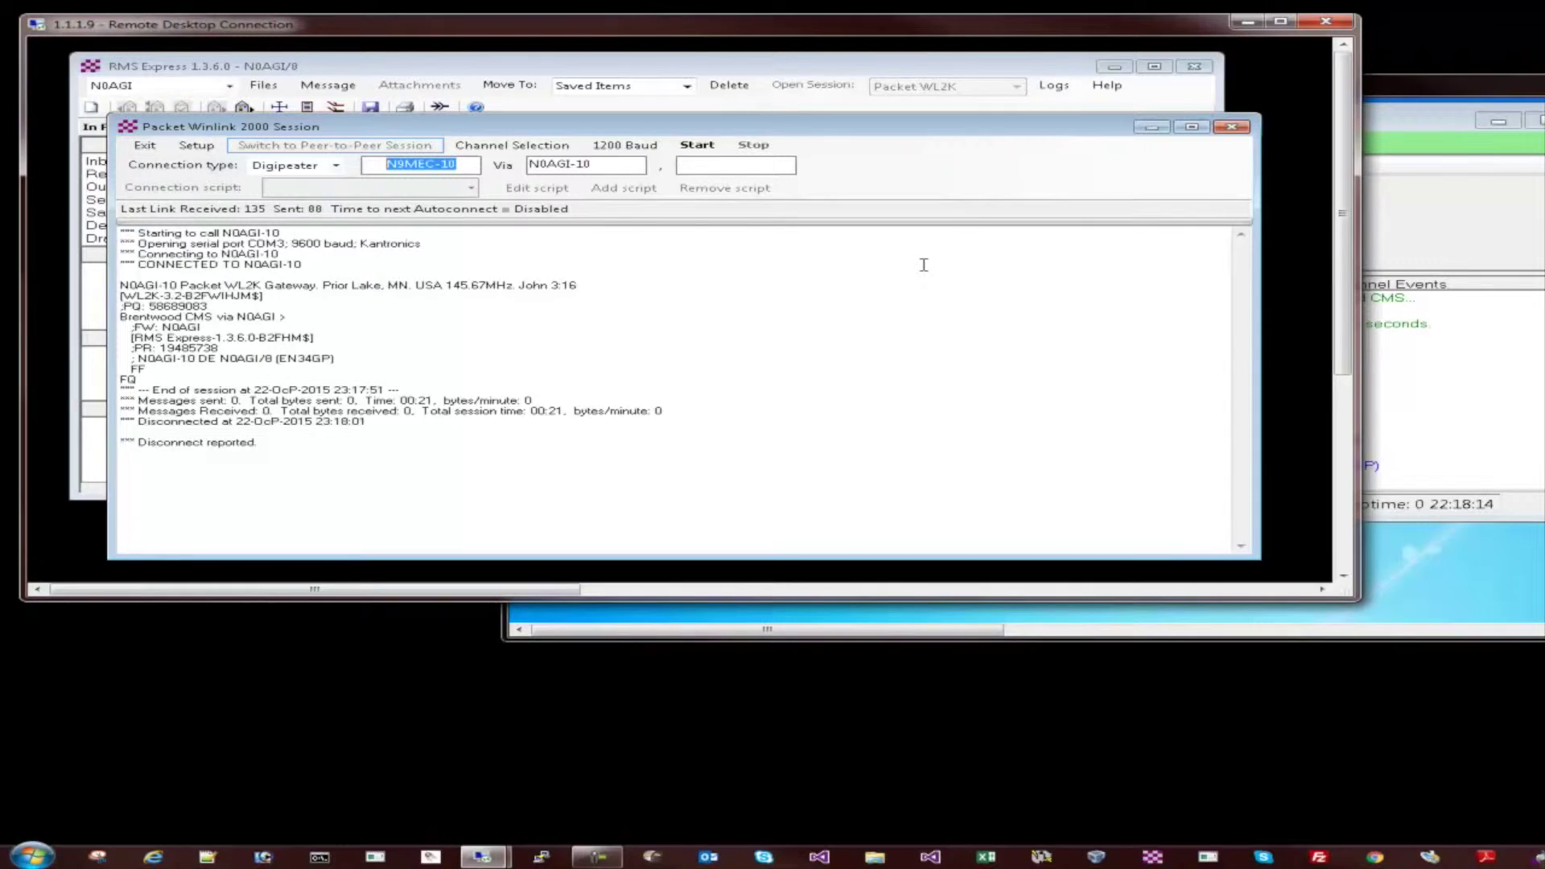
click(1388, 90)
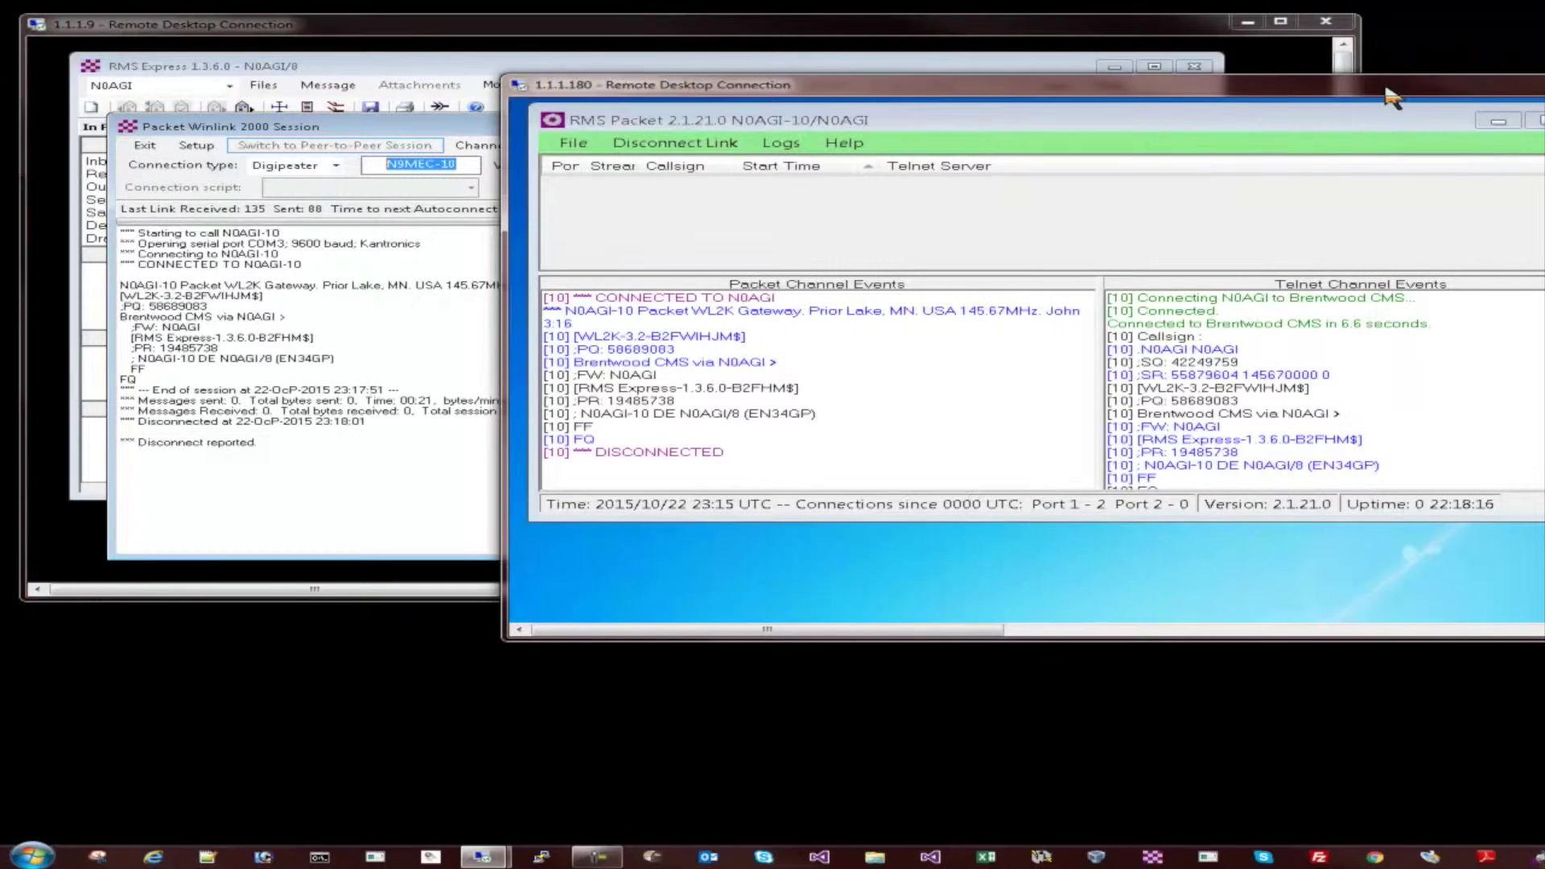
drag(685, 105, 456, 318)
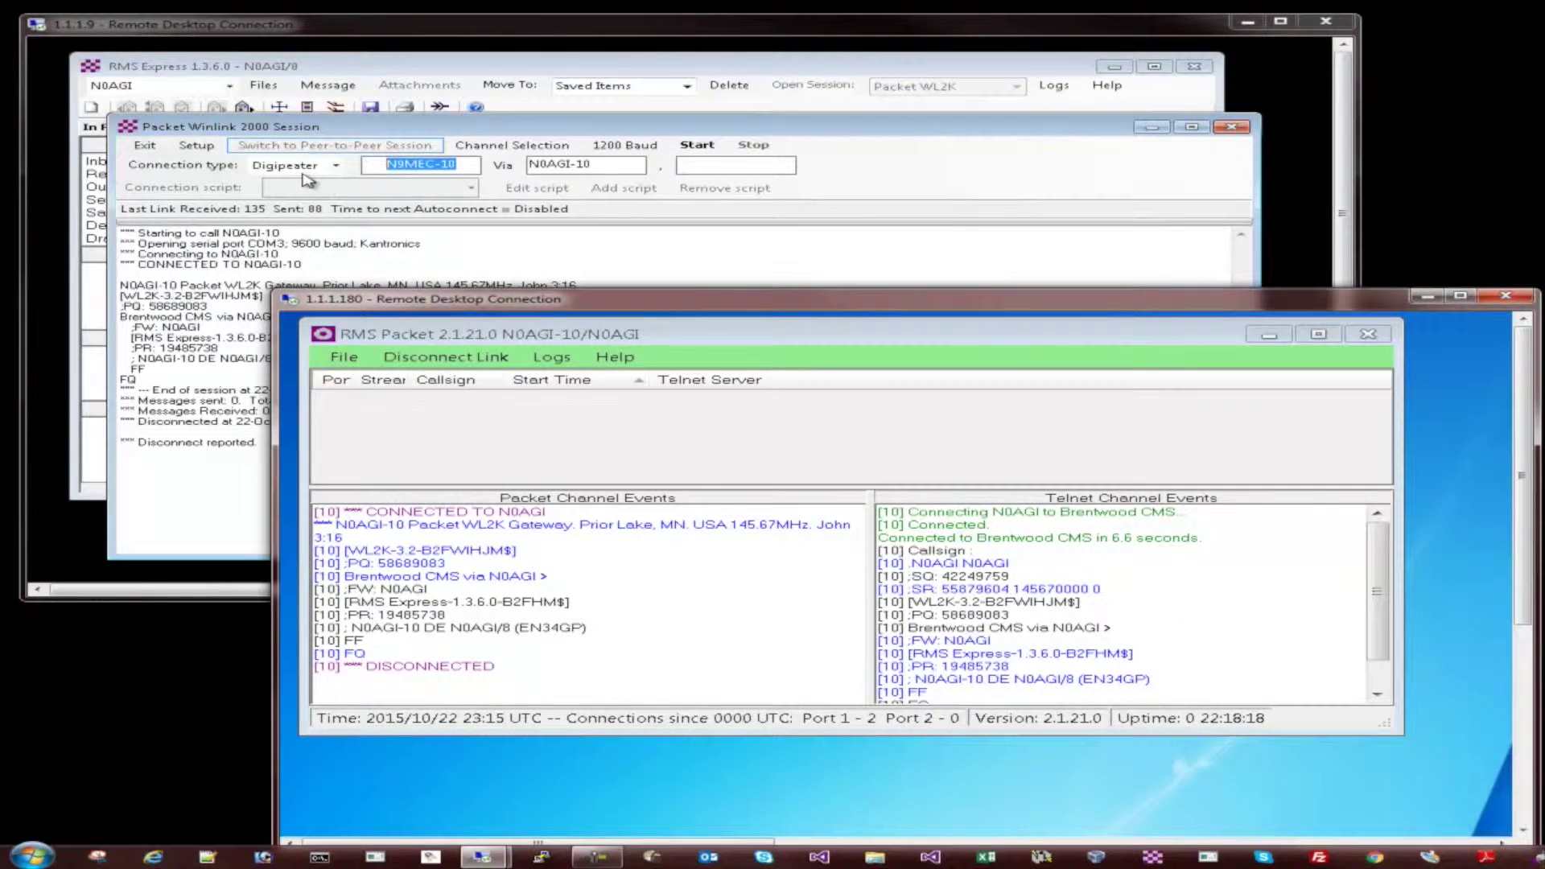
click(316, 131)
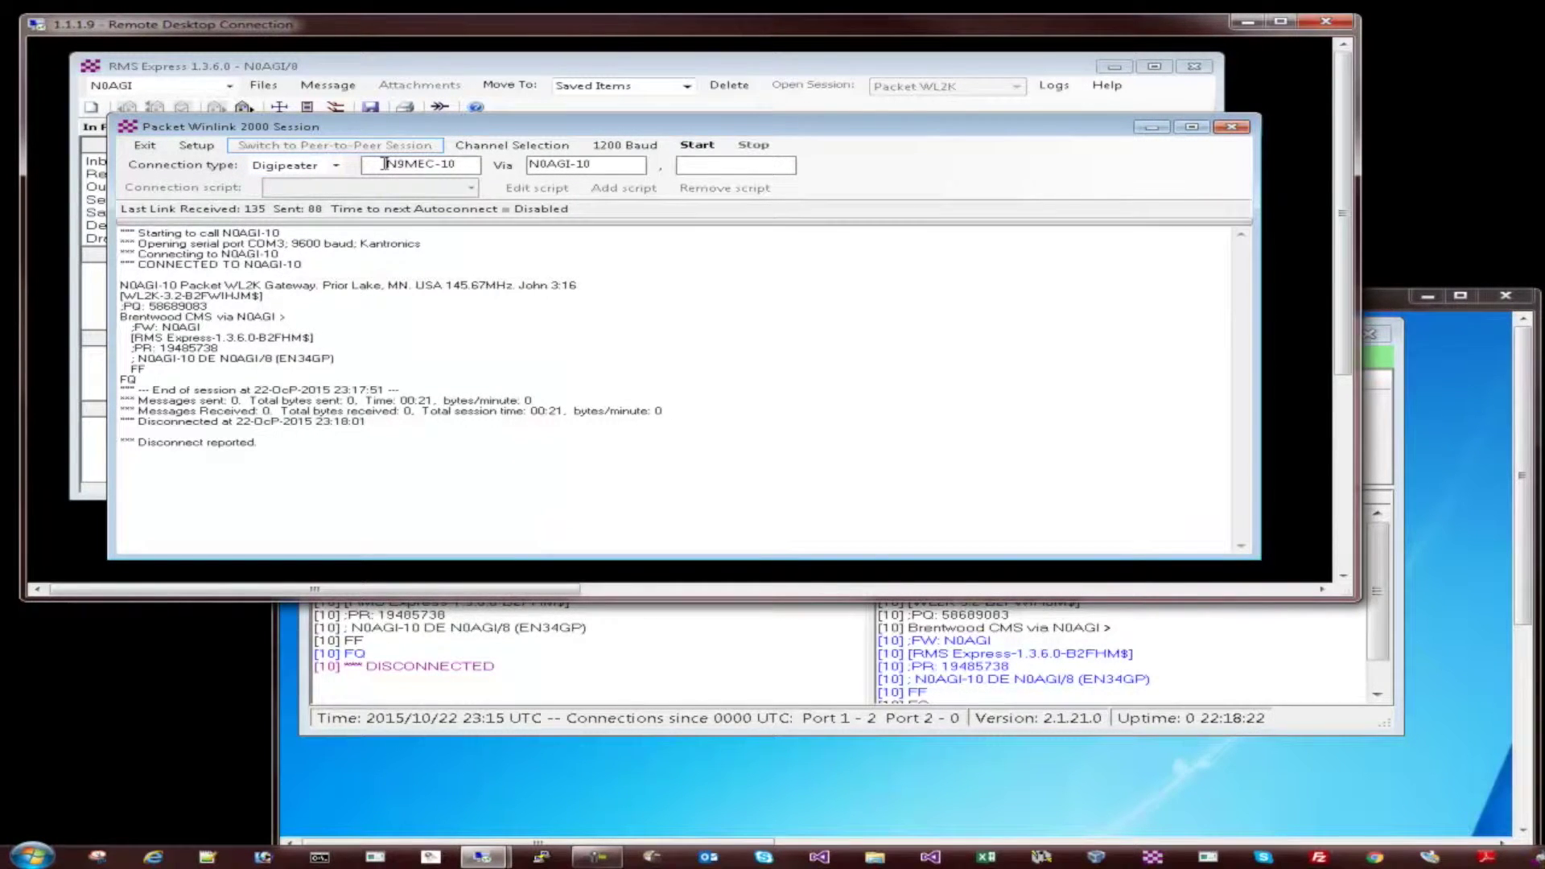
drag(383, 163, 458, 164)
drag(612, 163, 525, 164)
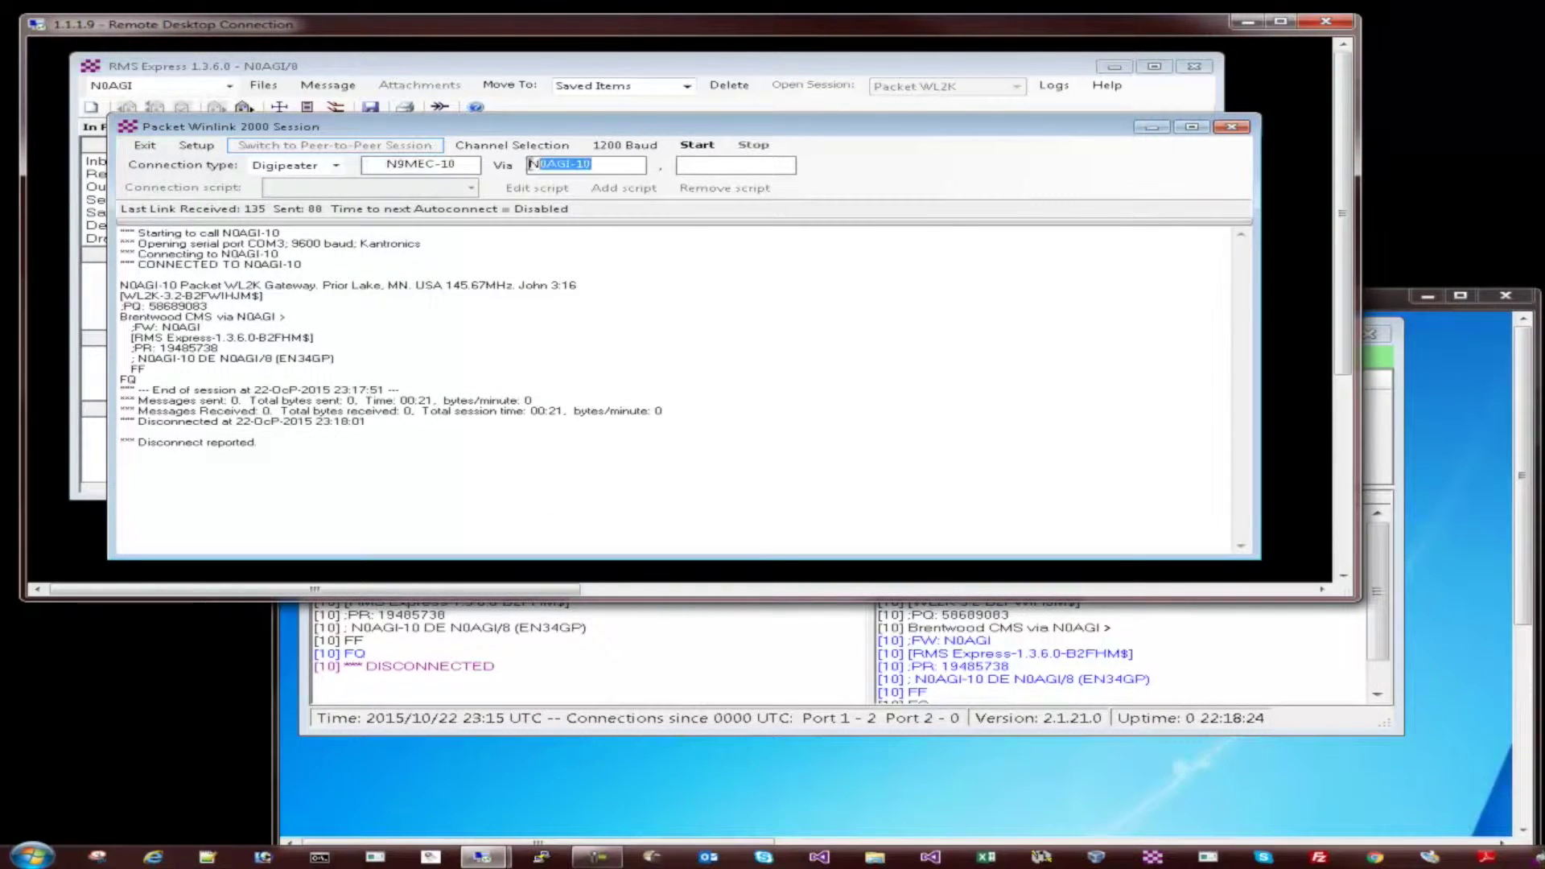
click(1360, 291)
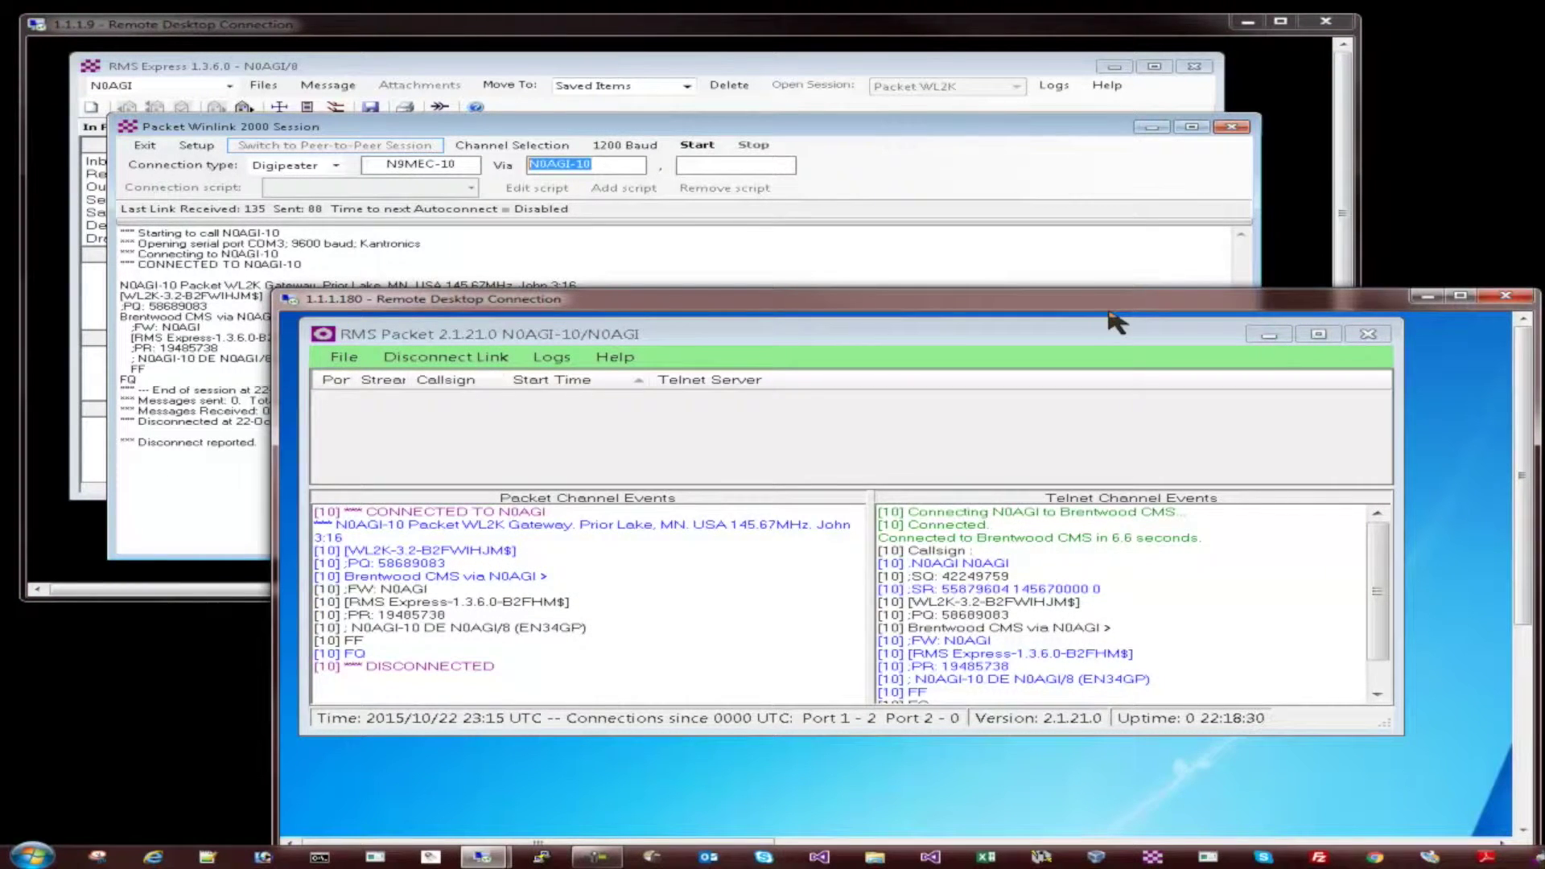
click(695, 150)
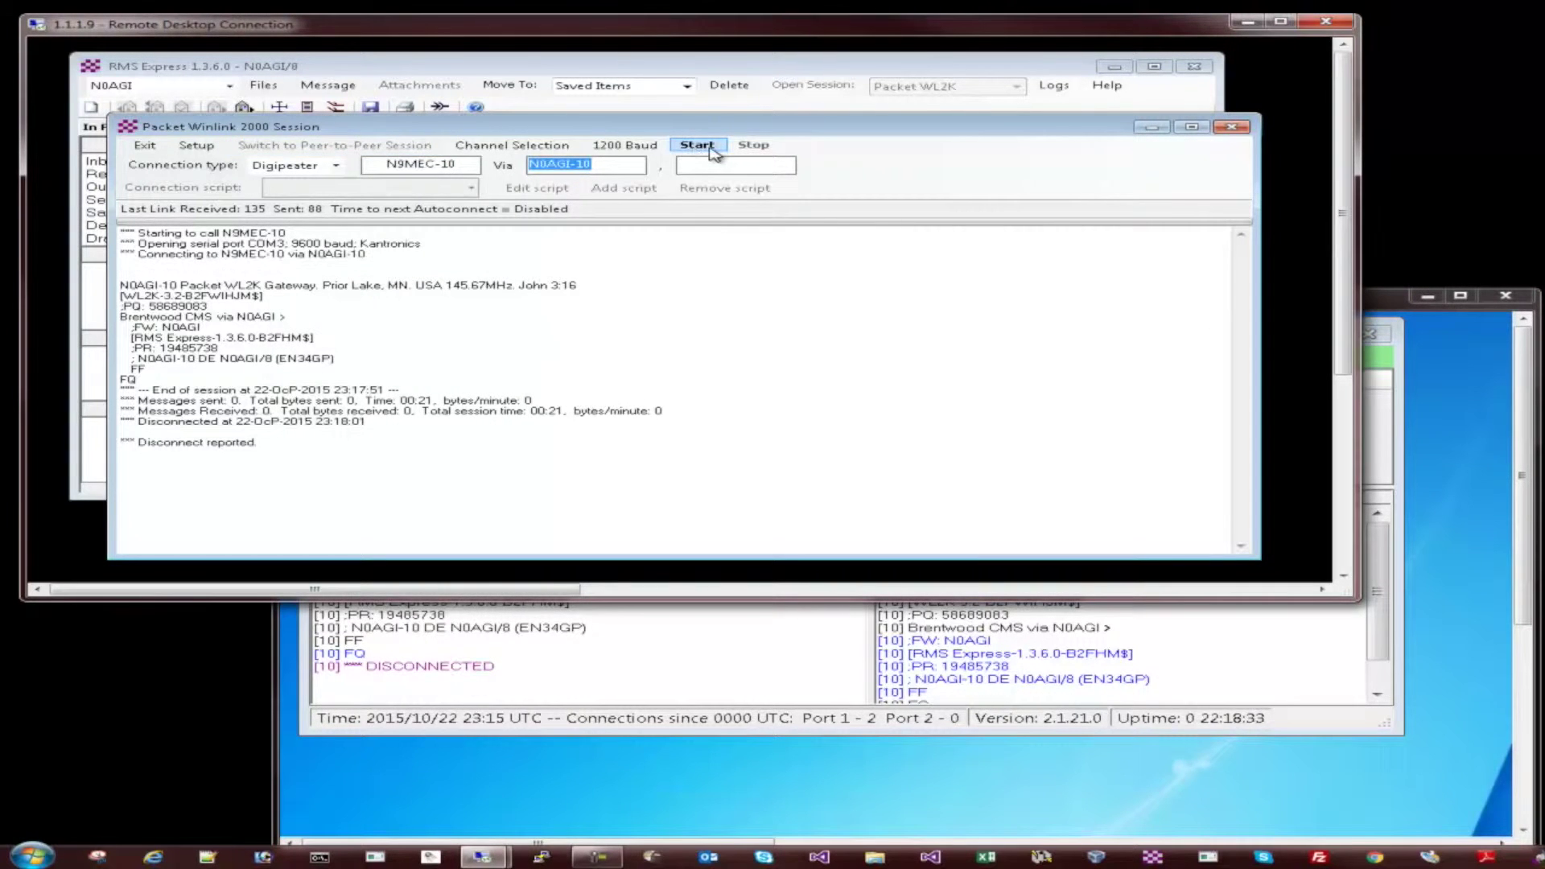
Minimize the gateway window, and examine the connection, end-of-session and disconnect entries in the client's session log.
click(700, 655)
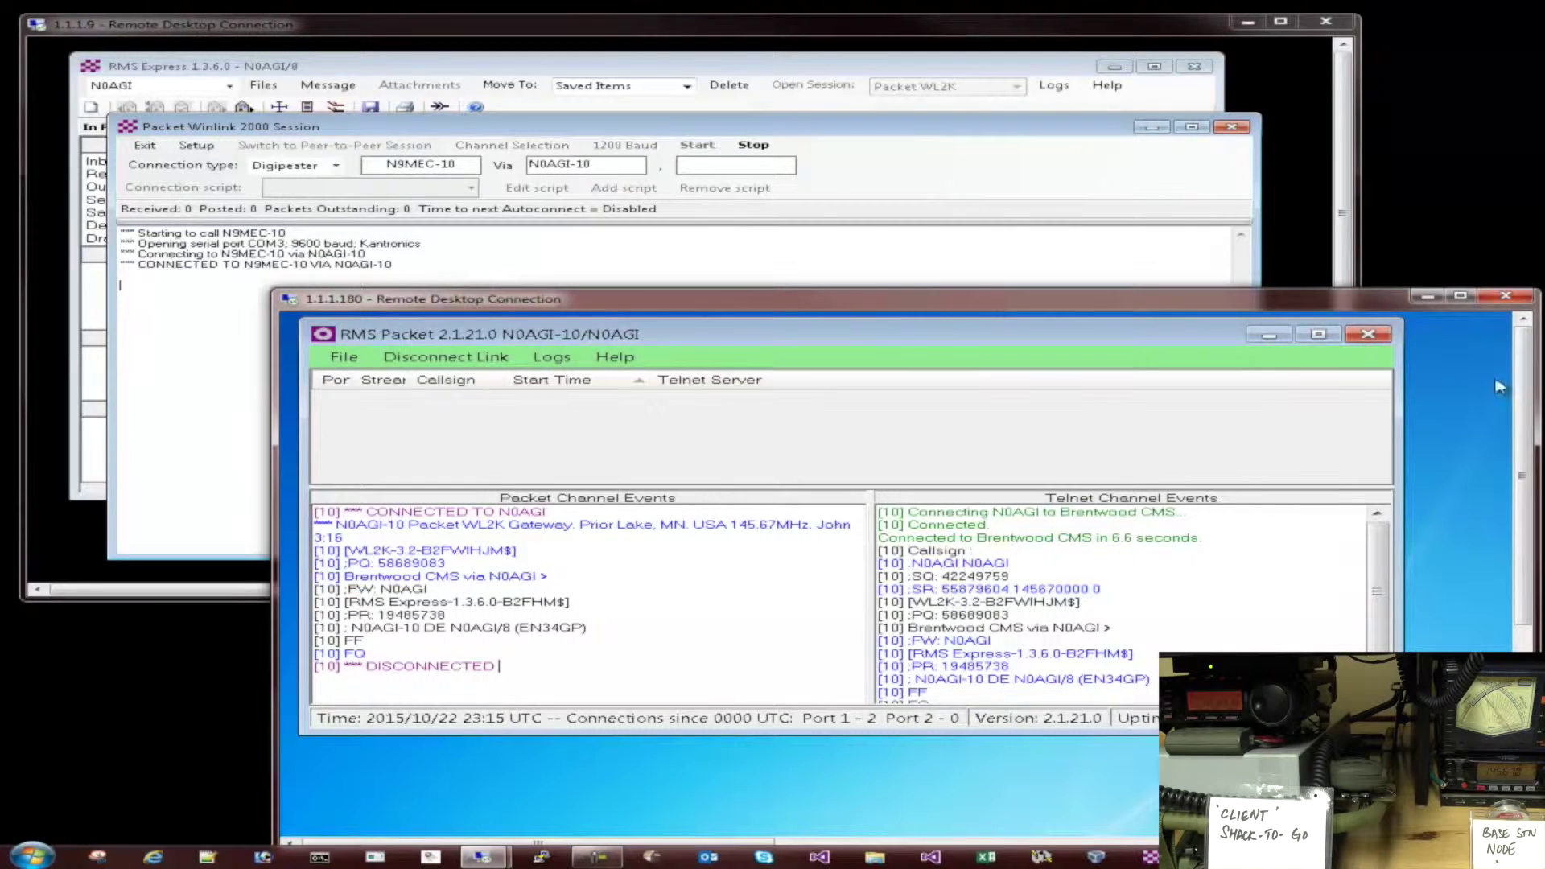
click(1421, 297)
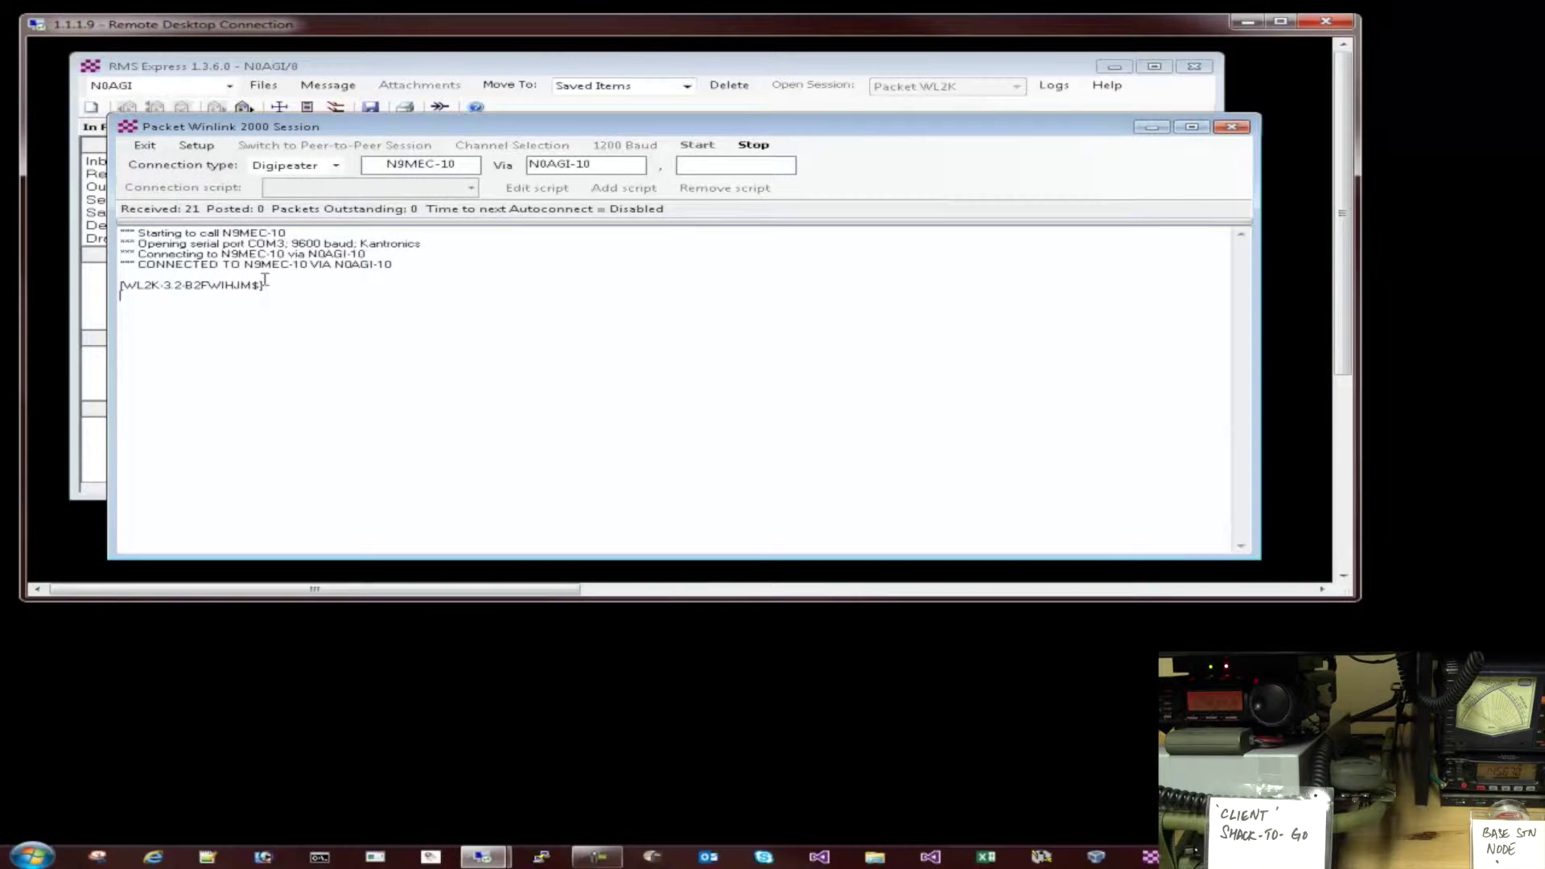
drag(134, 265, 346, 265)
drag(137, 264, 310, 257)
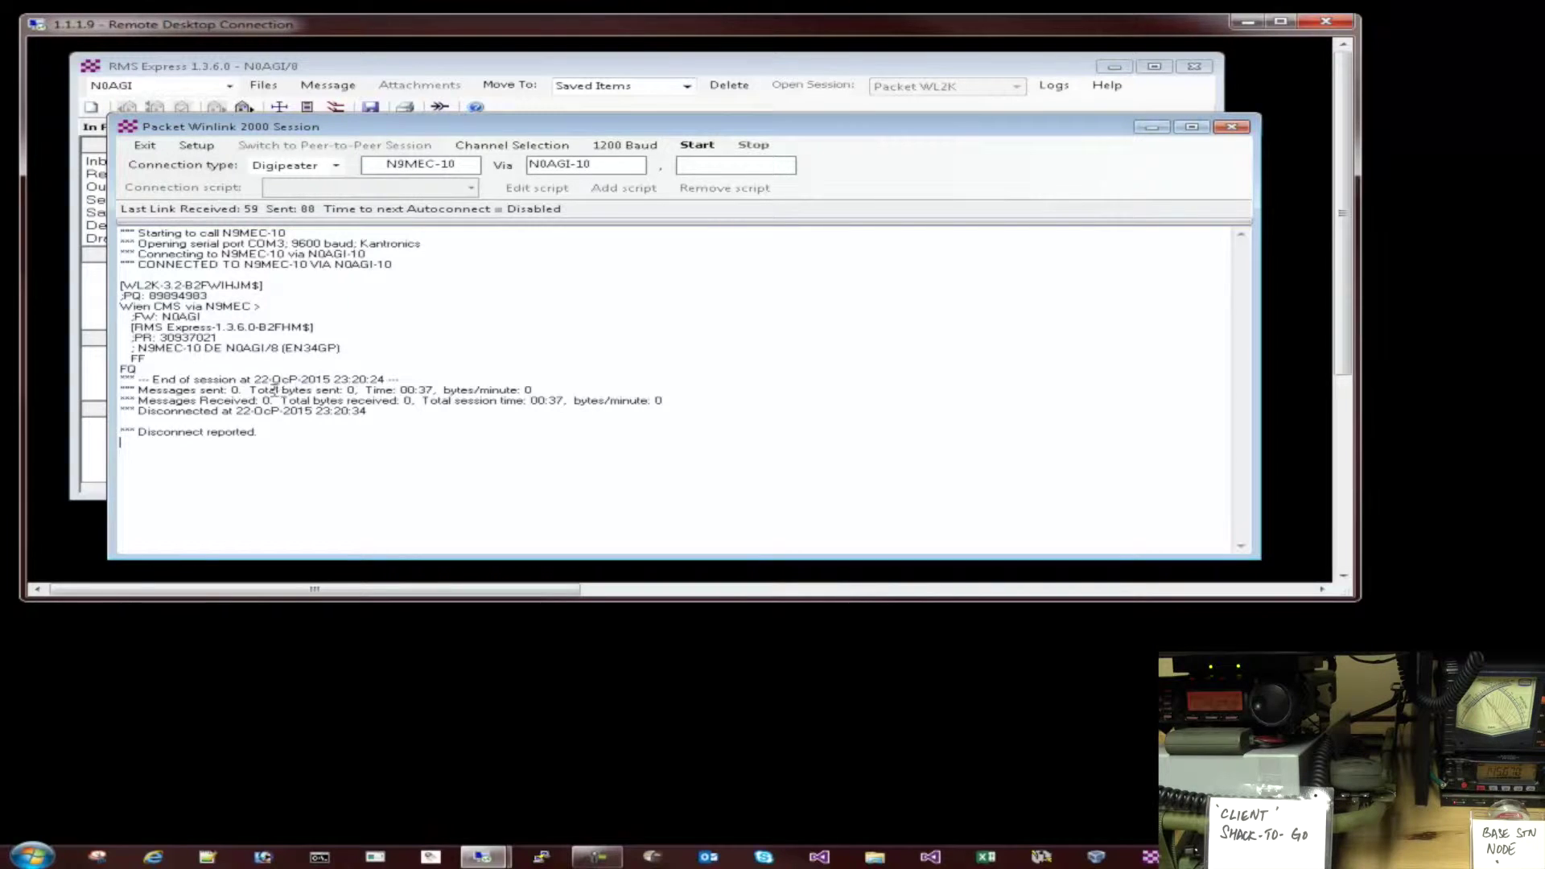
drag(259, 432, 134, 432)
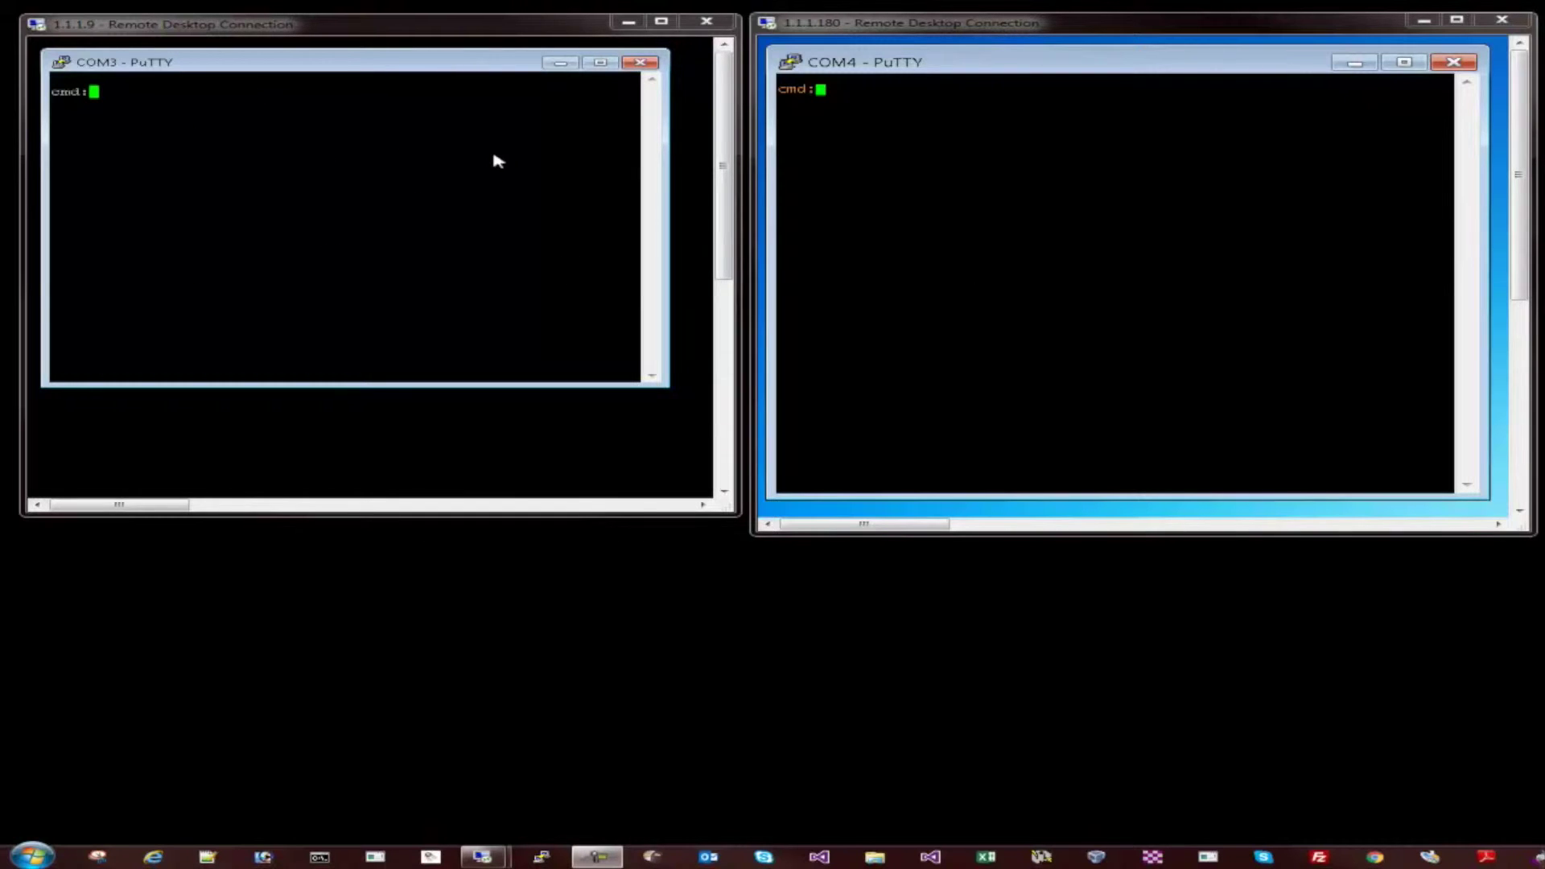
In the PuTTY terminals, query the configured callsign on COM3 and COM4 with the mycall command.
click(225, 94)
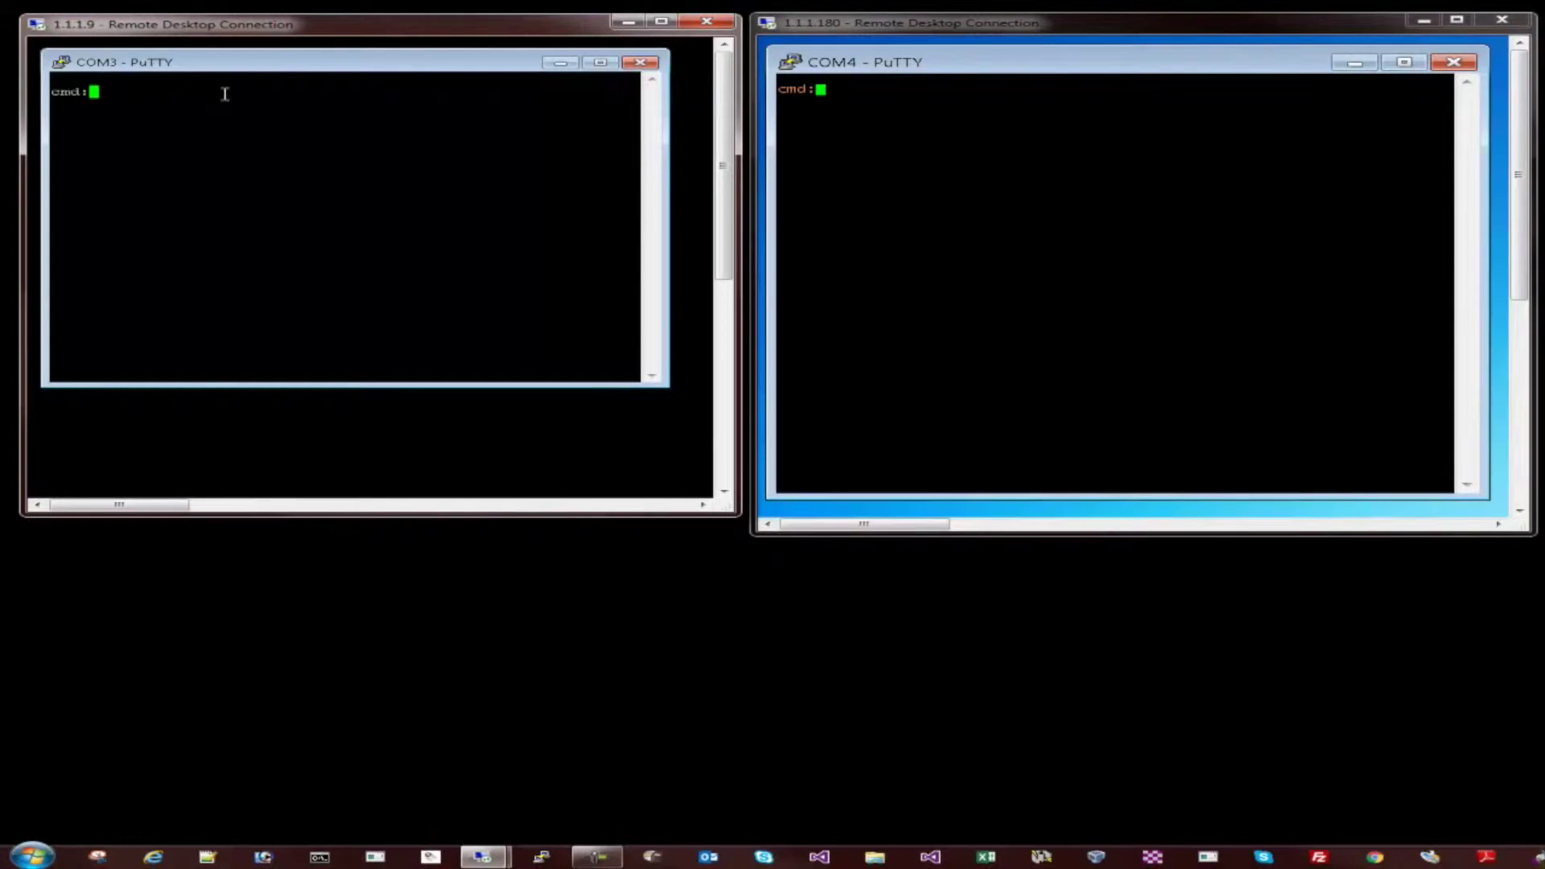
text(mycall)
key(Return)
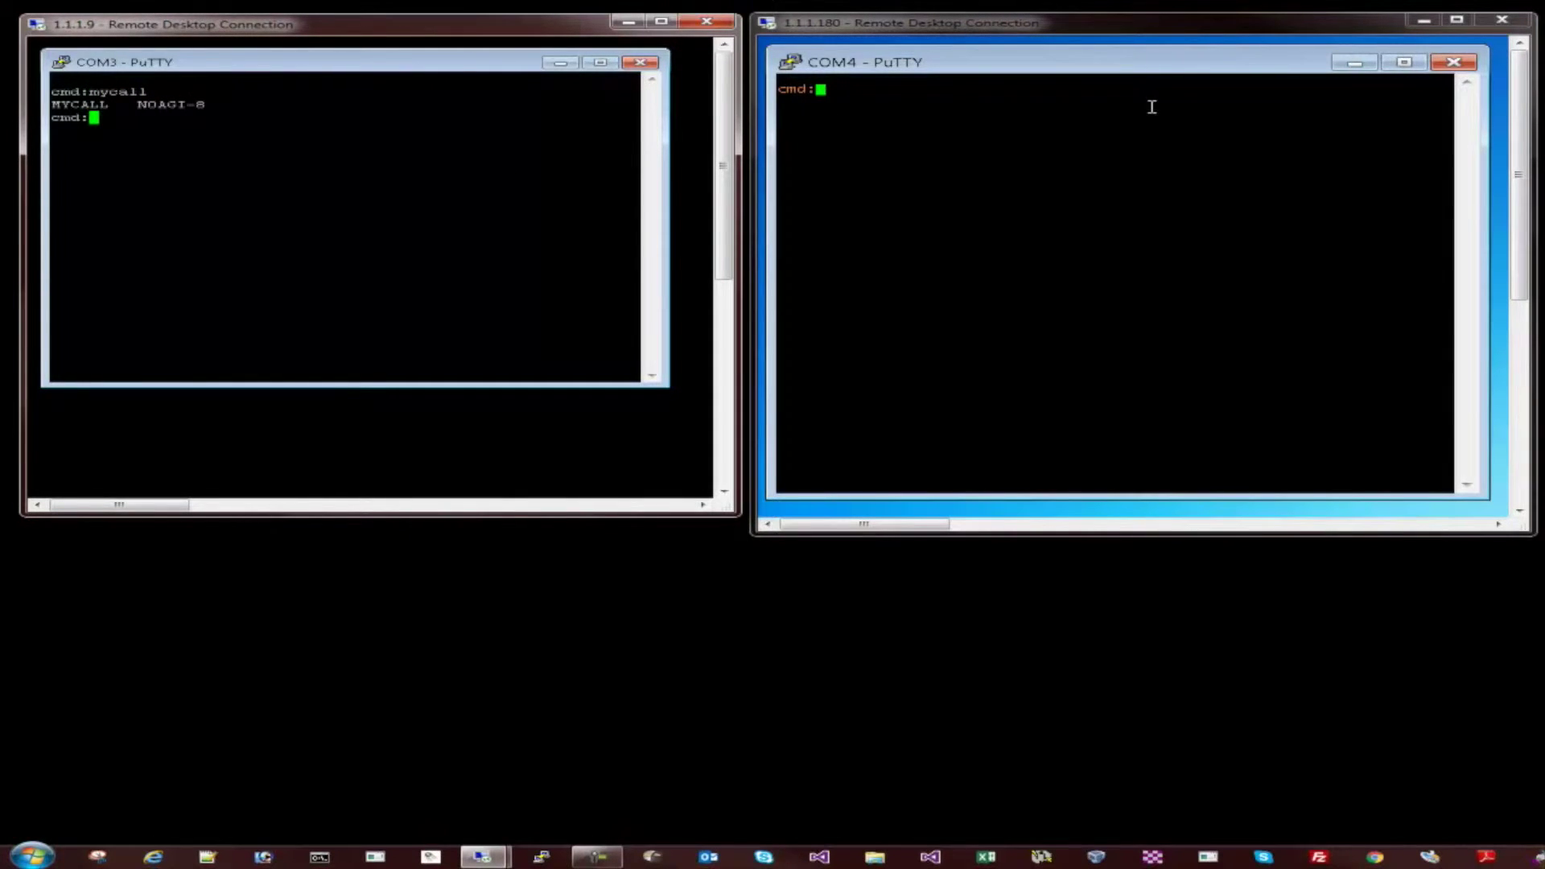
click(1033, 101)
text(mycall)
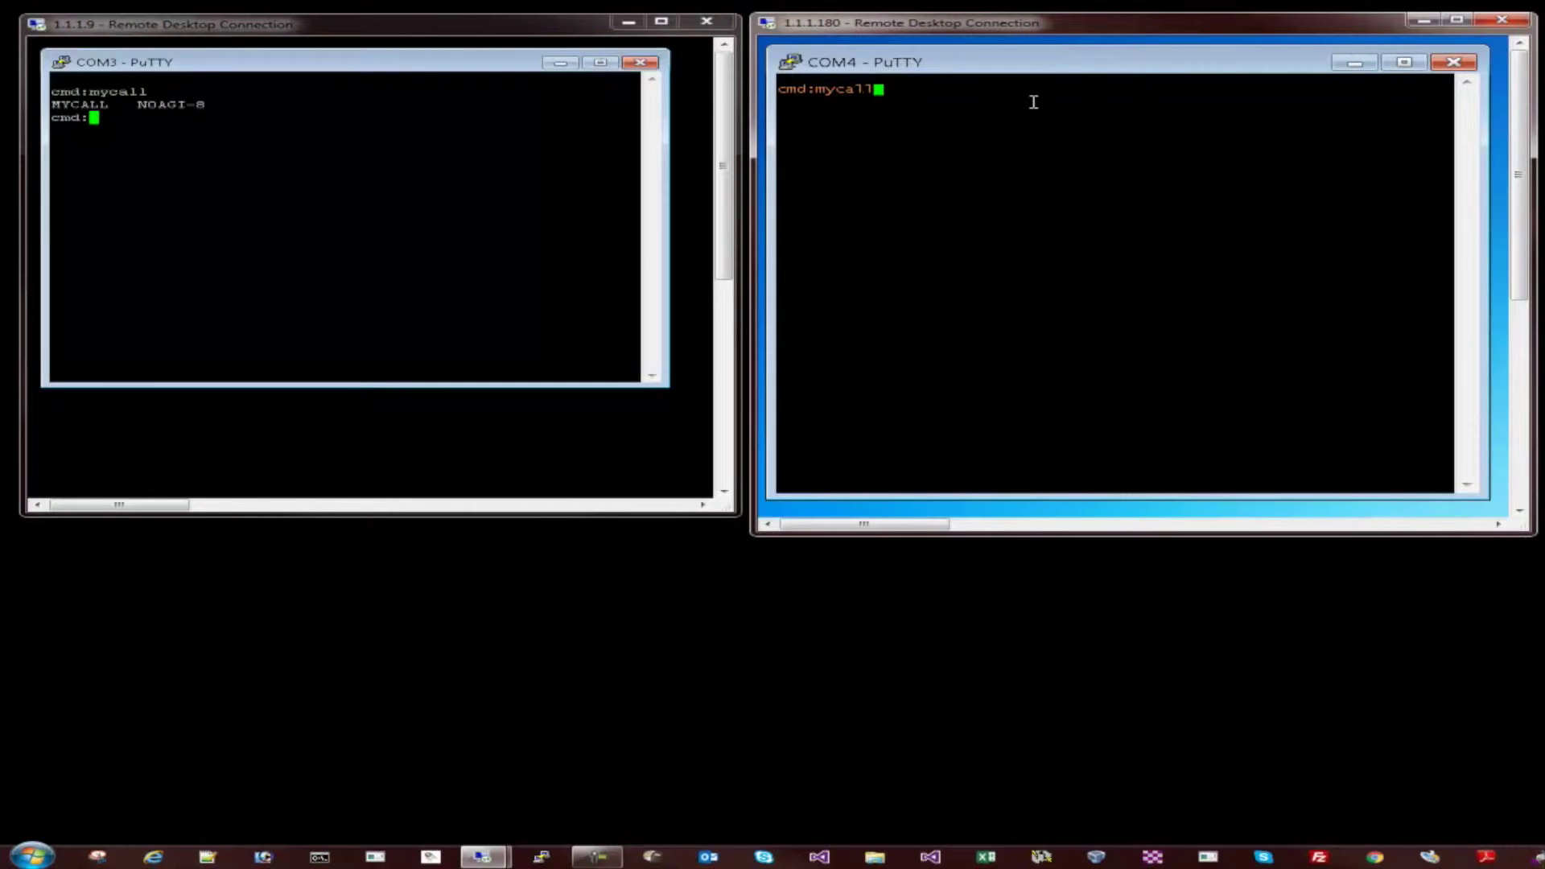
key(Return)
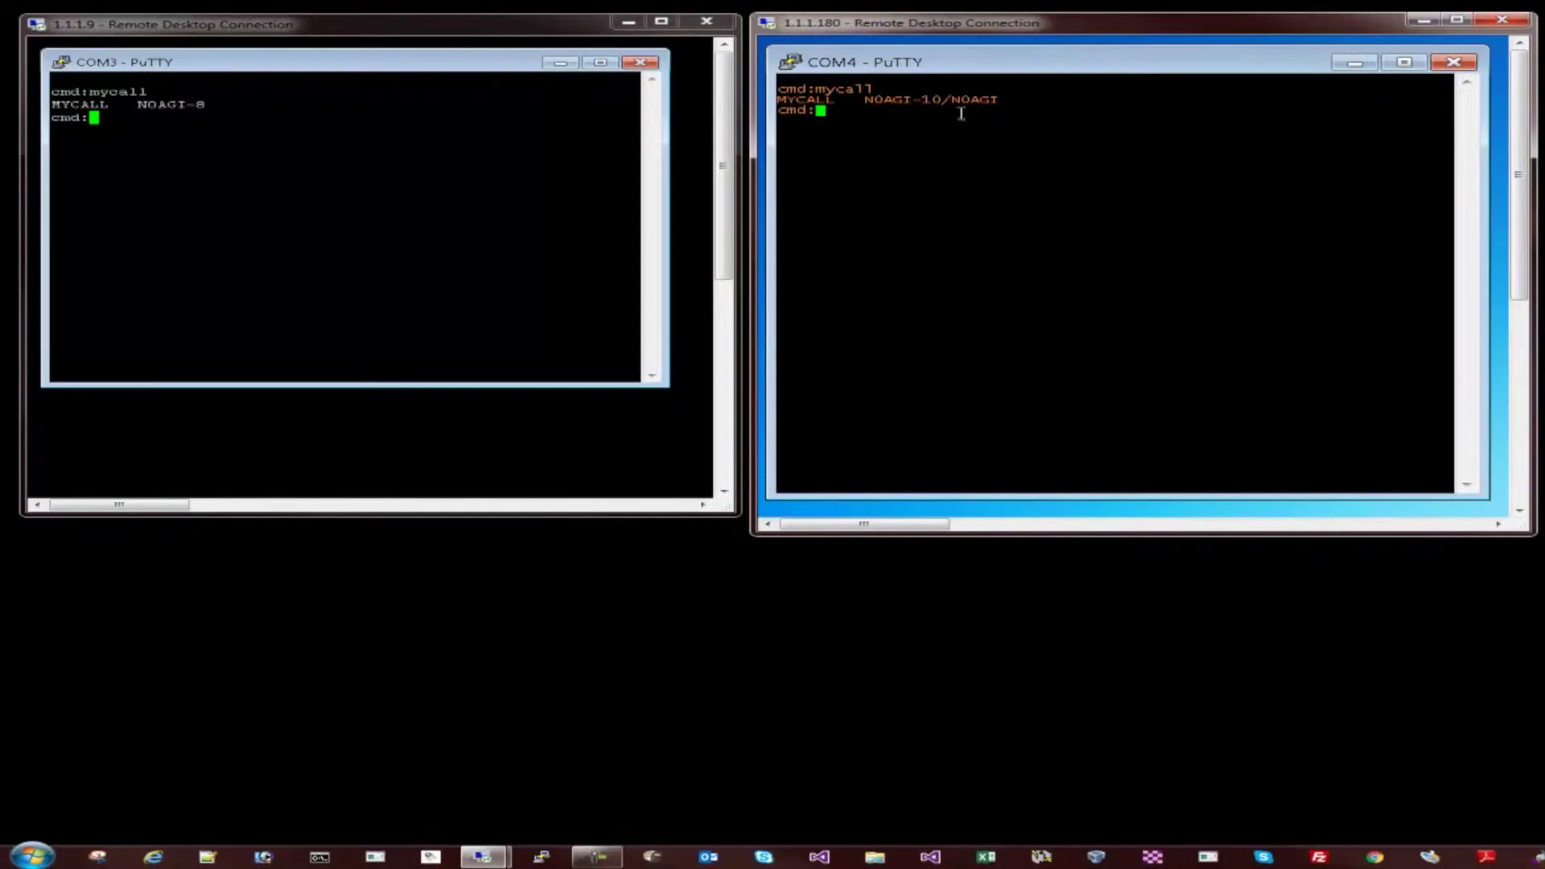
Connect to the N0AGI-12 mailbox from the COM3 terminal, and examine the monitored exchange in the COM4 terminal.
click(334, 312)
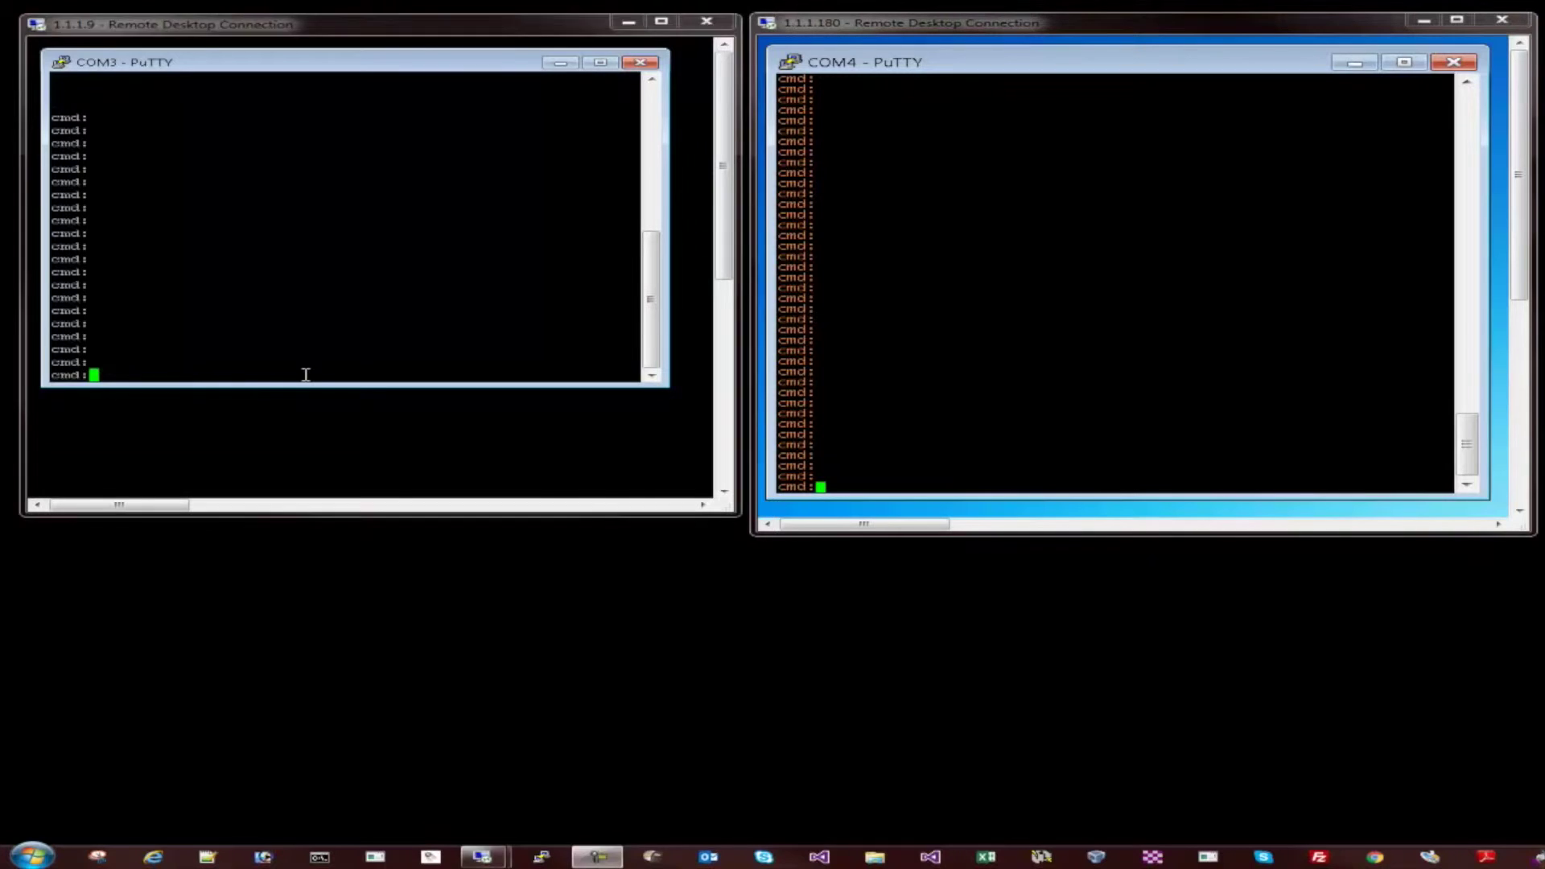
click(270, 380)
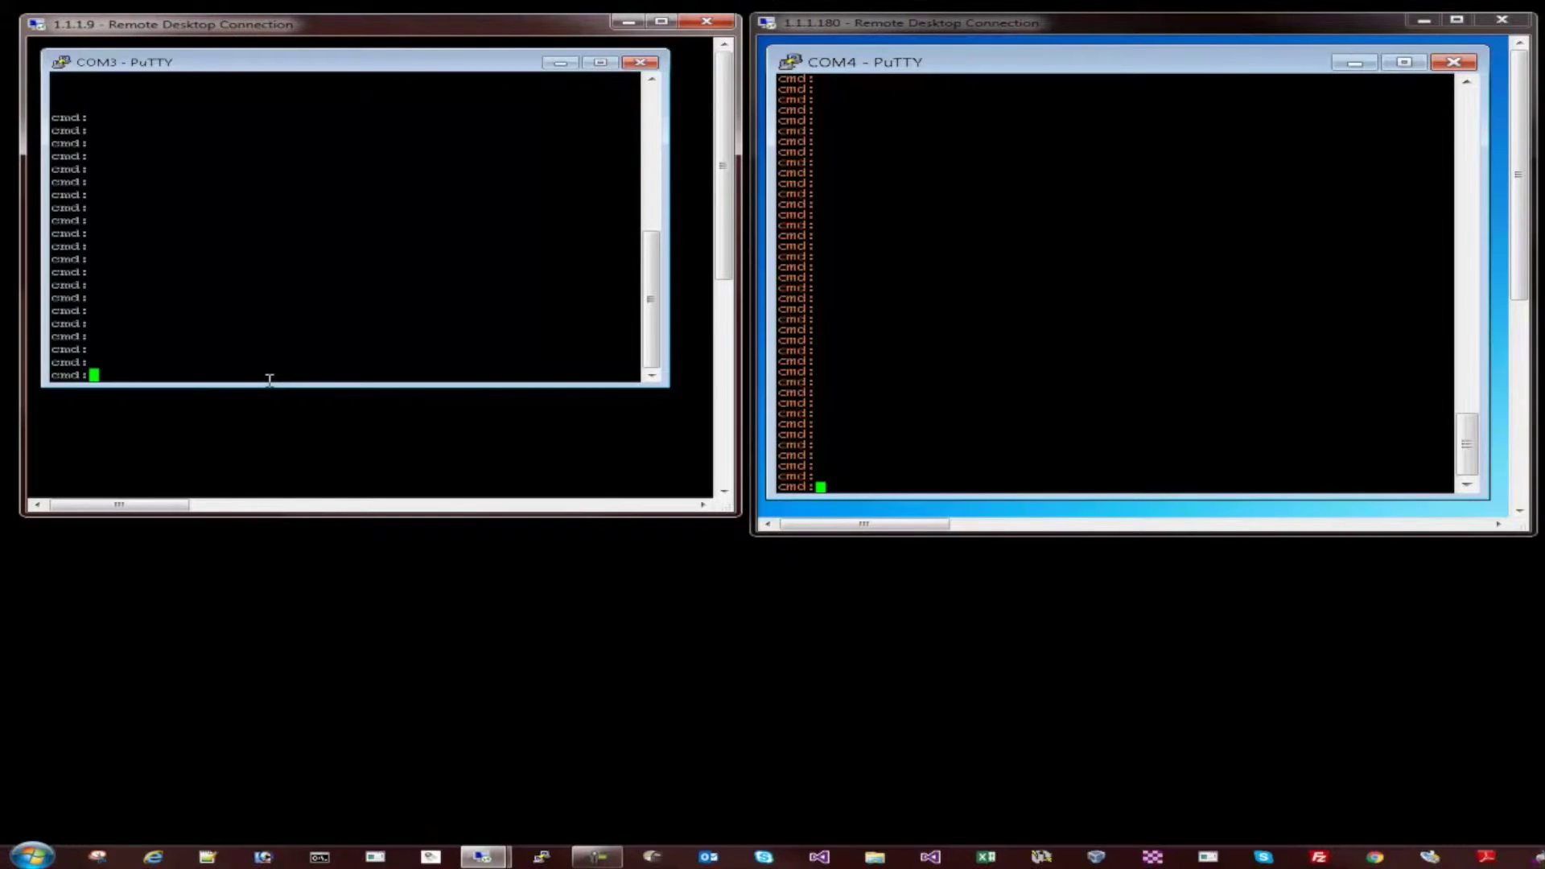
text(c n0agi-12)
key(Return)
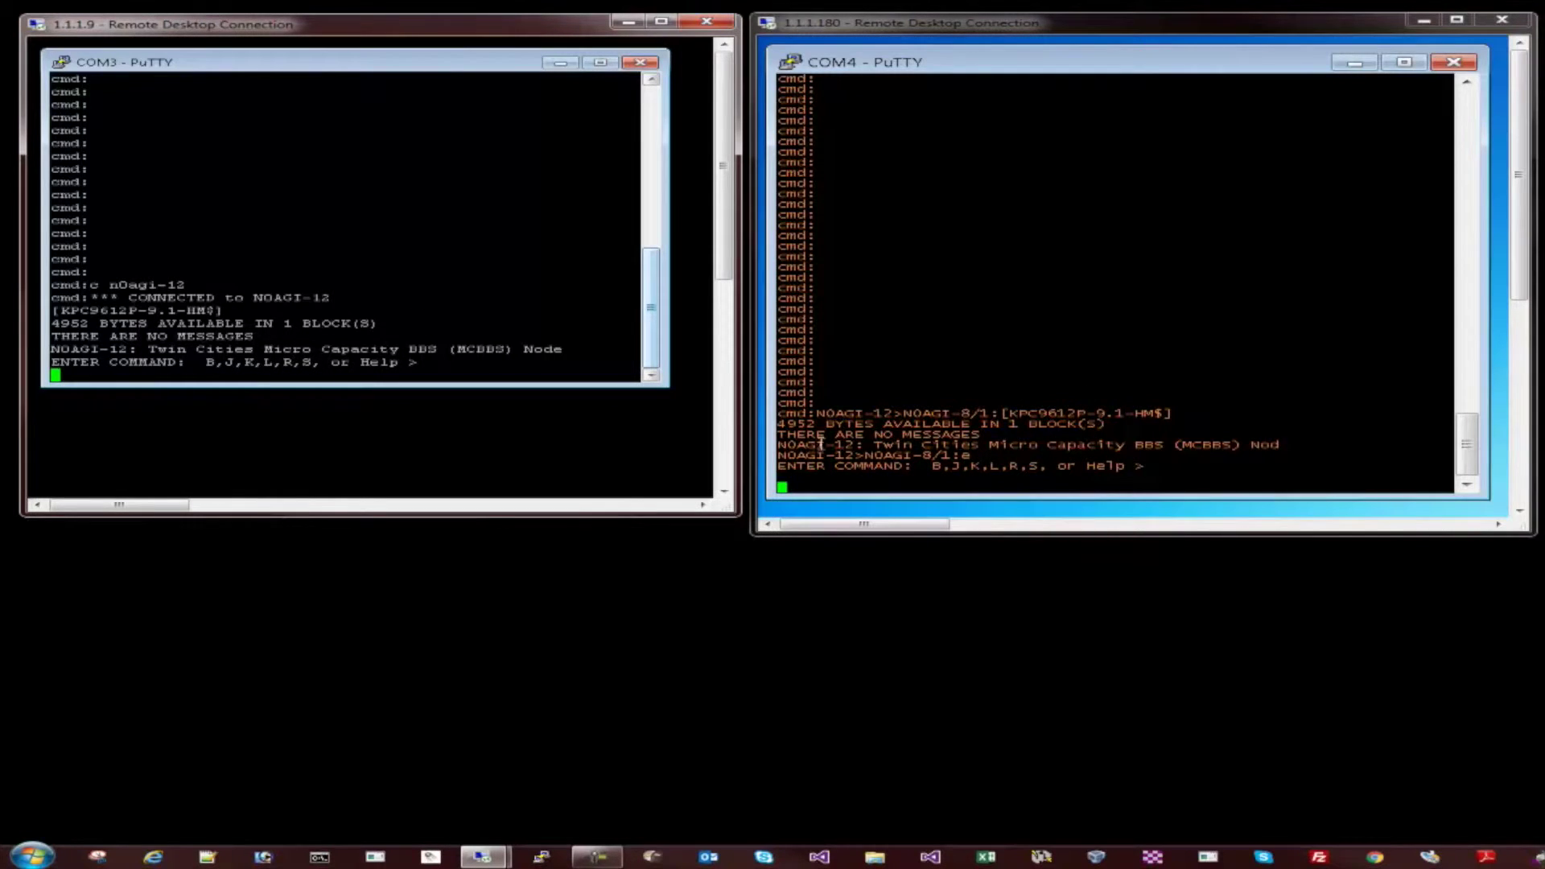
drag(1156, 471, 1008, 456)
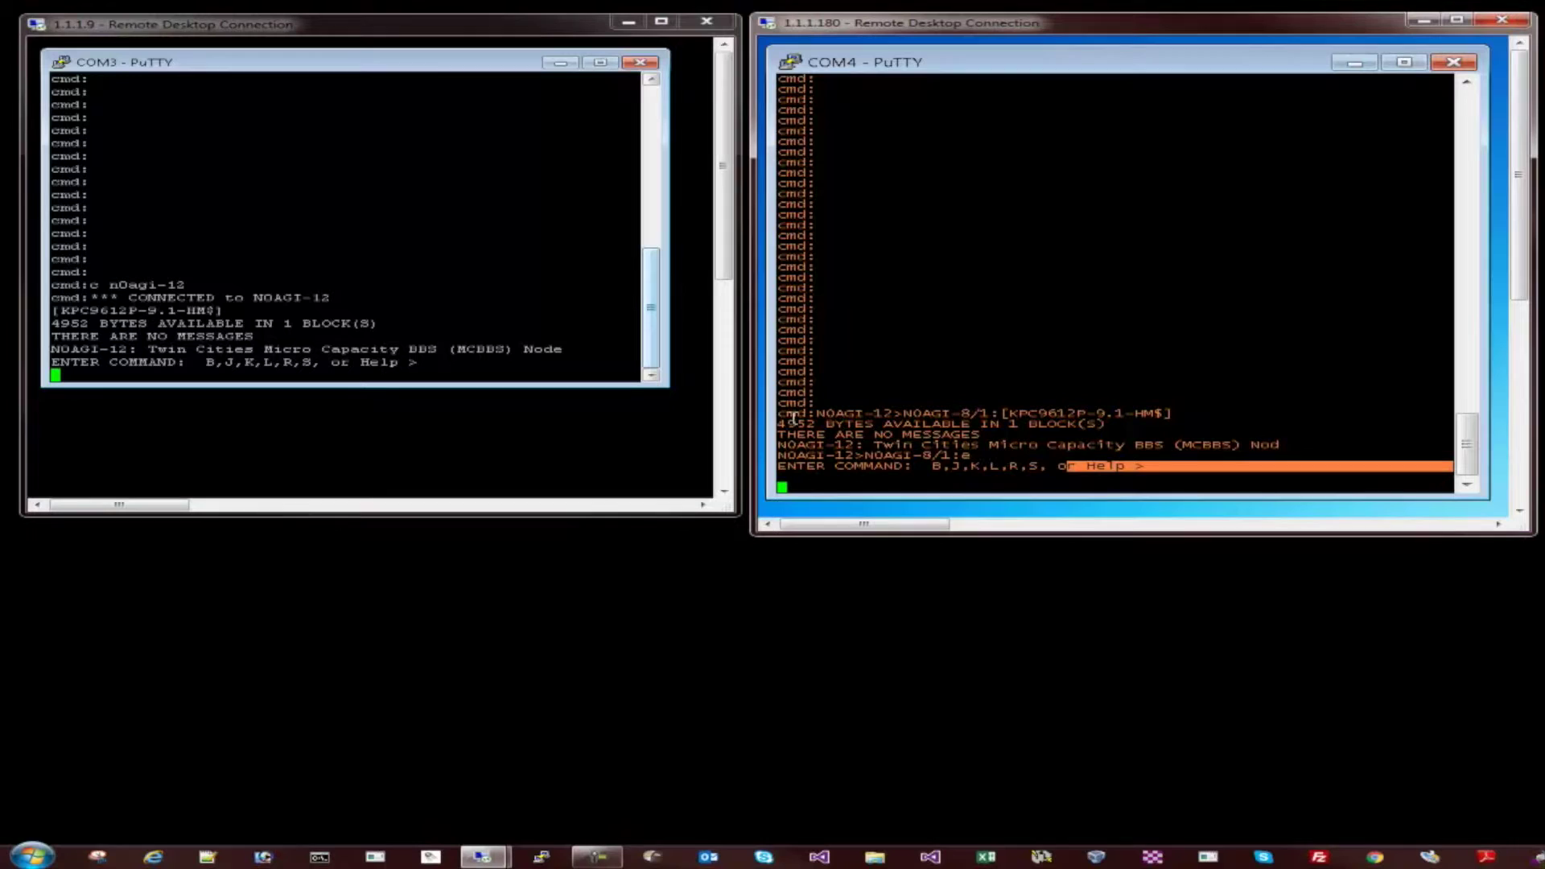
click(1103, 470)
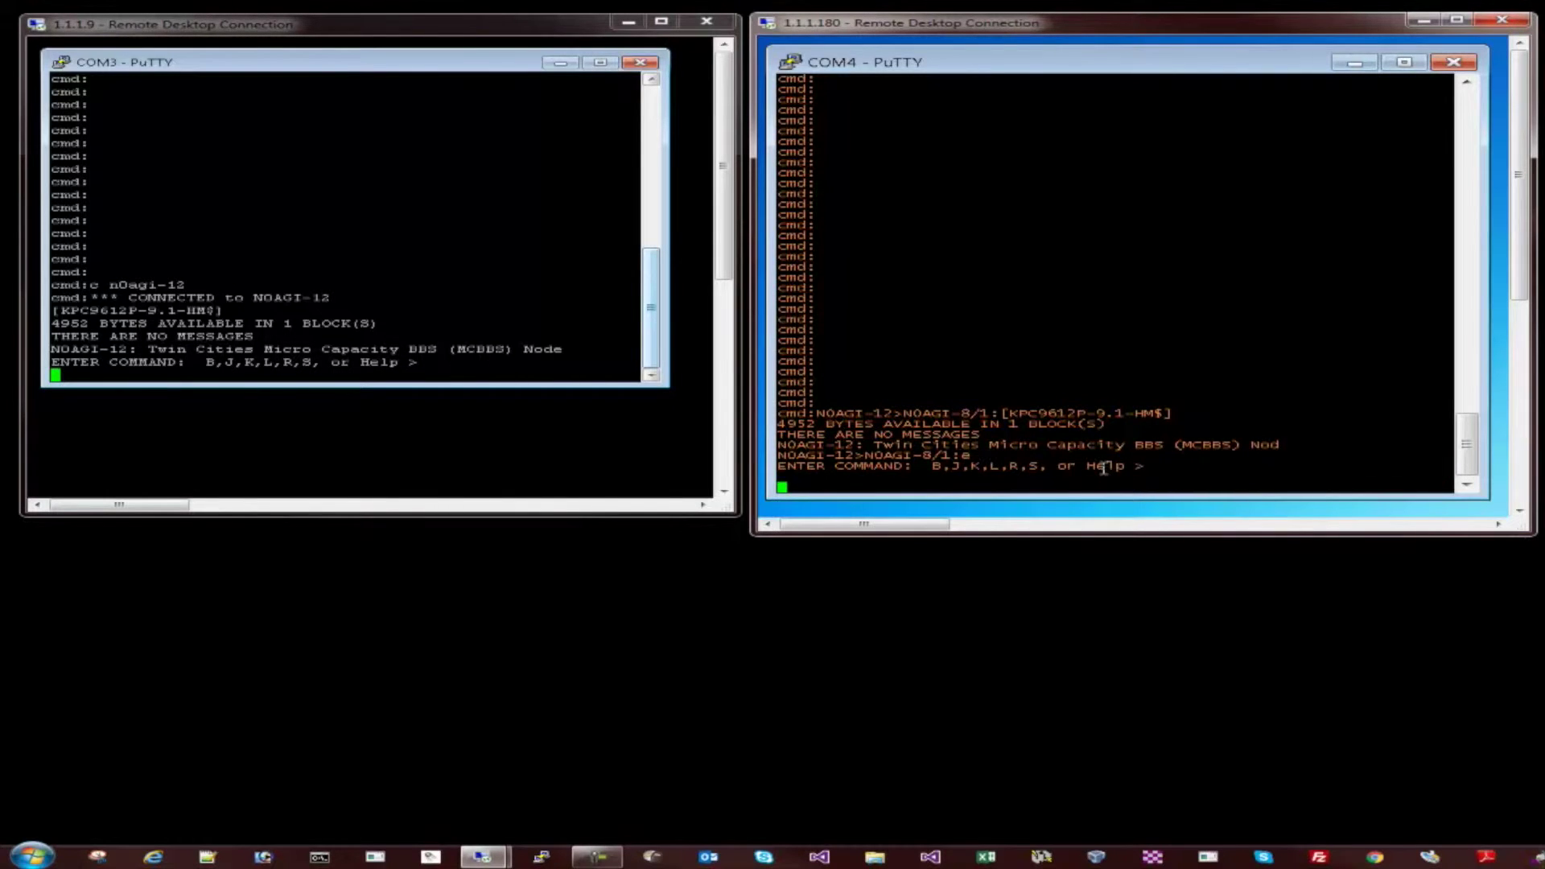
drag(1166, 469, 802, 392)
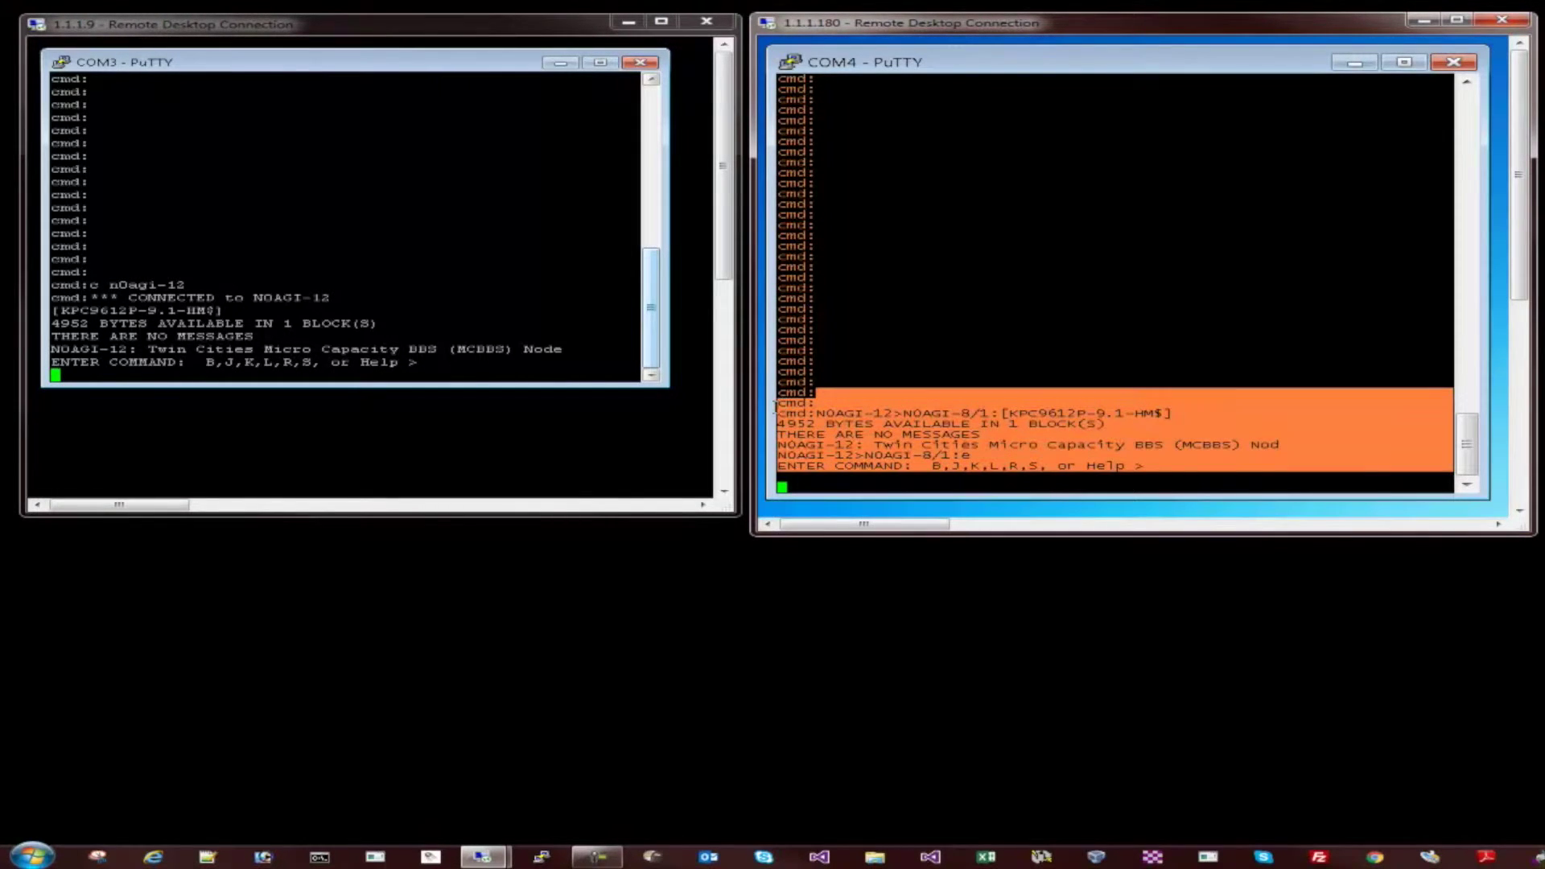
List the stations heard by the mailbox with the j command, and its stored messages with the l command.
click(576, 372)
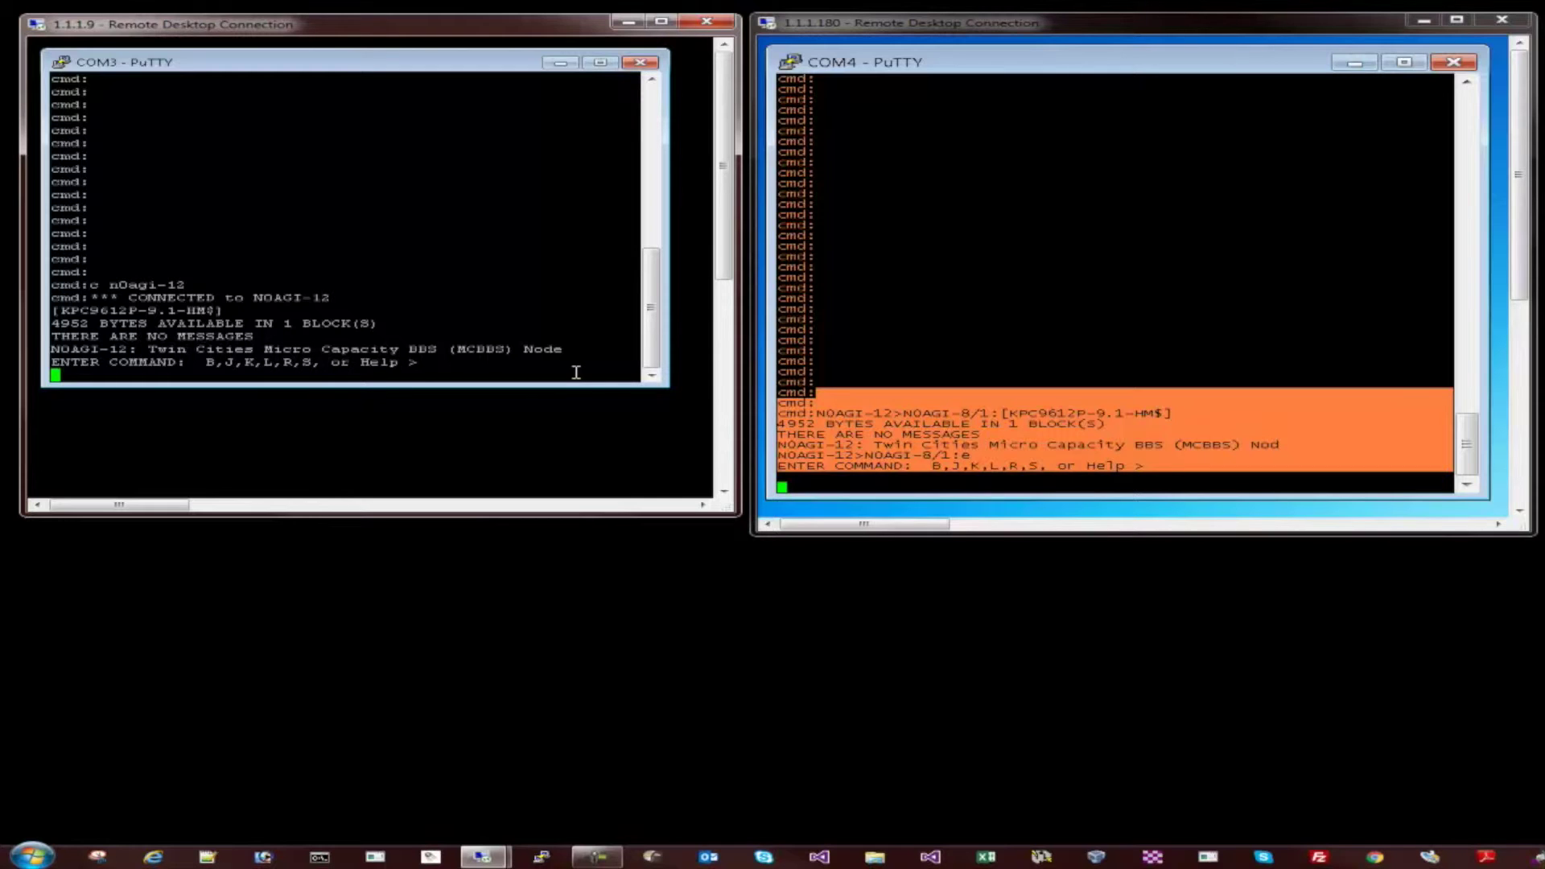
text(j)
key(Return)
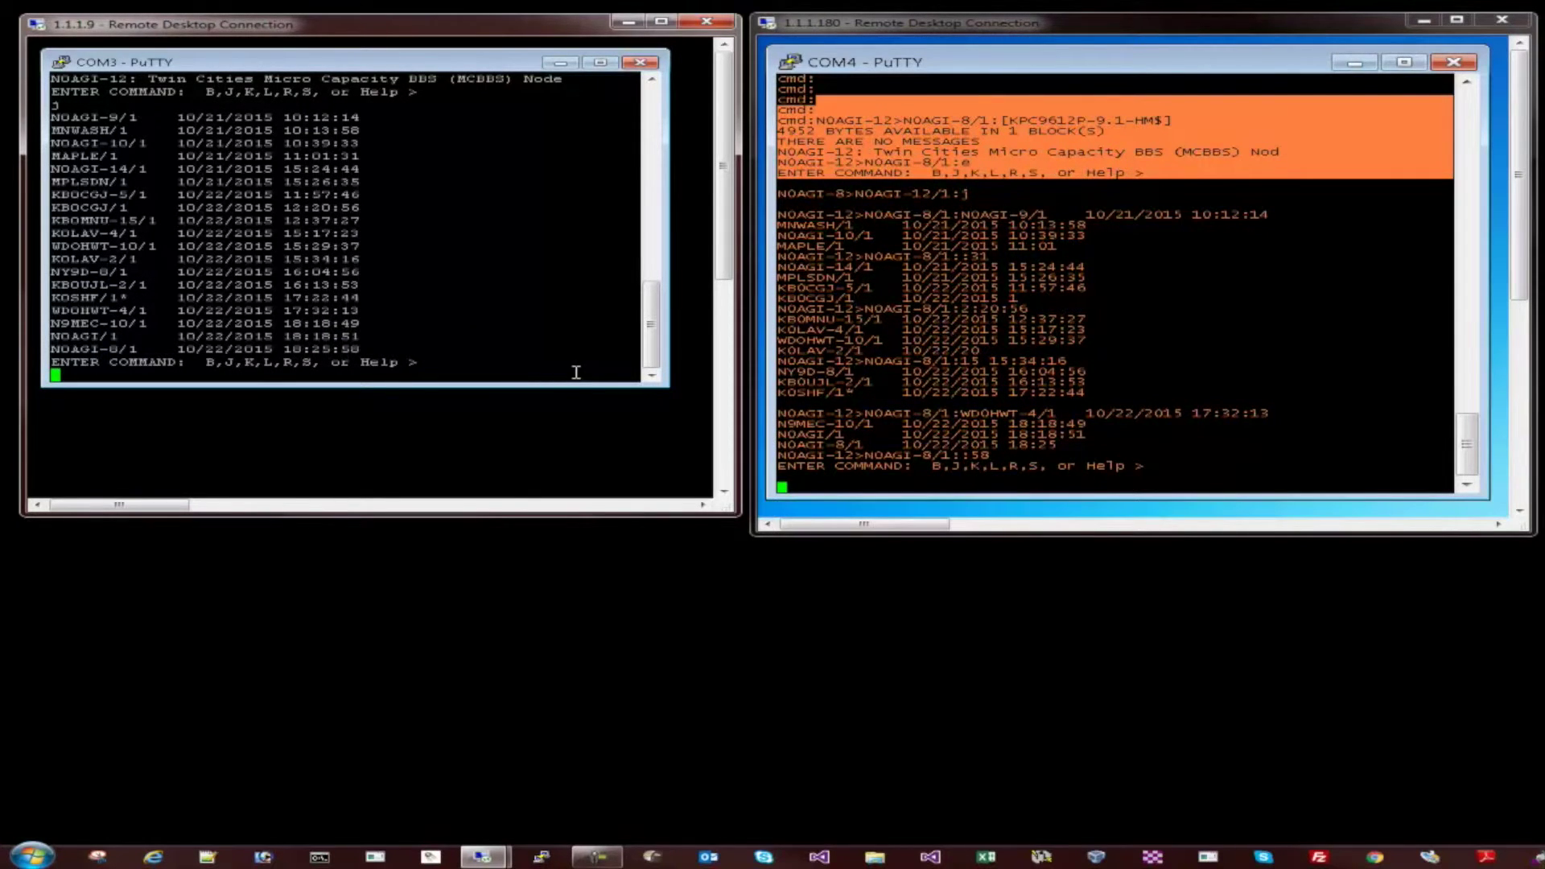
text(l)
key(Return)
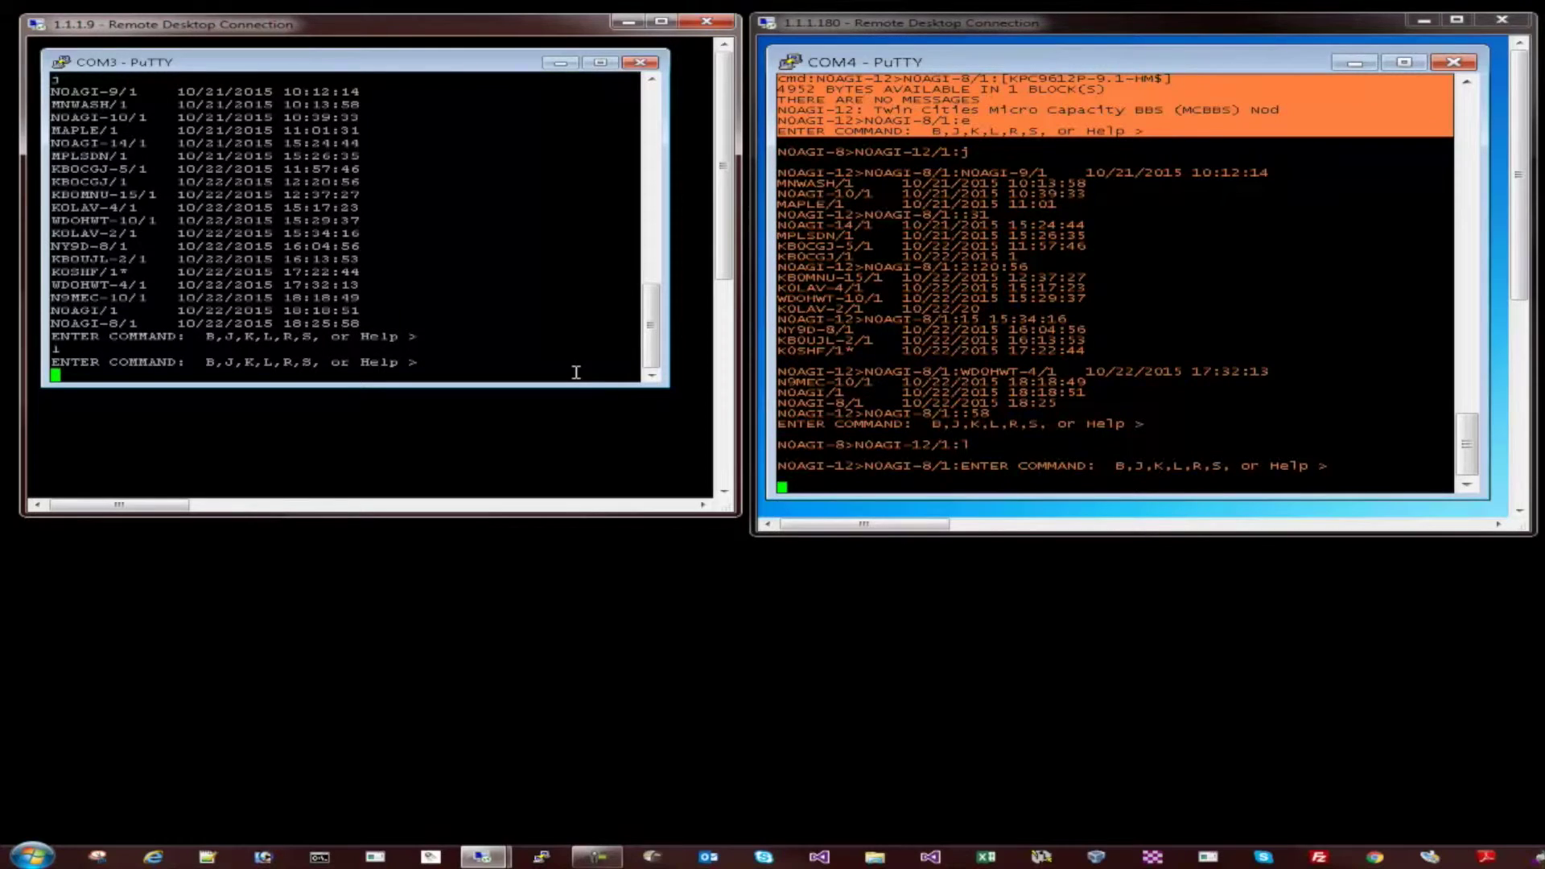
Compose a mailbox message to n0agi-8 with the subject "test PBBS Email" and the body "Hello PBBS".
text(s n0agi-8)
key(Return)
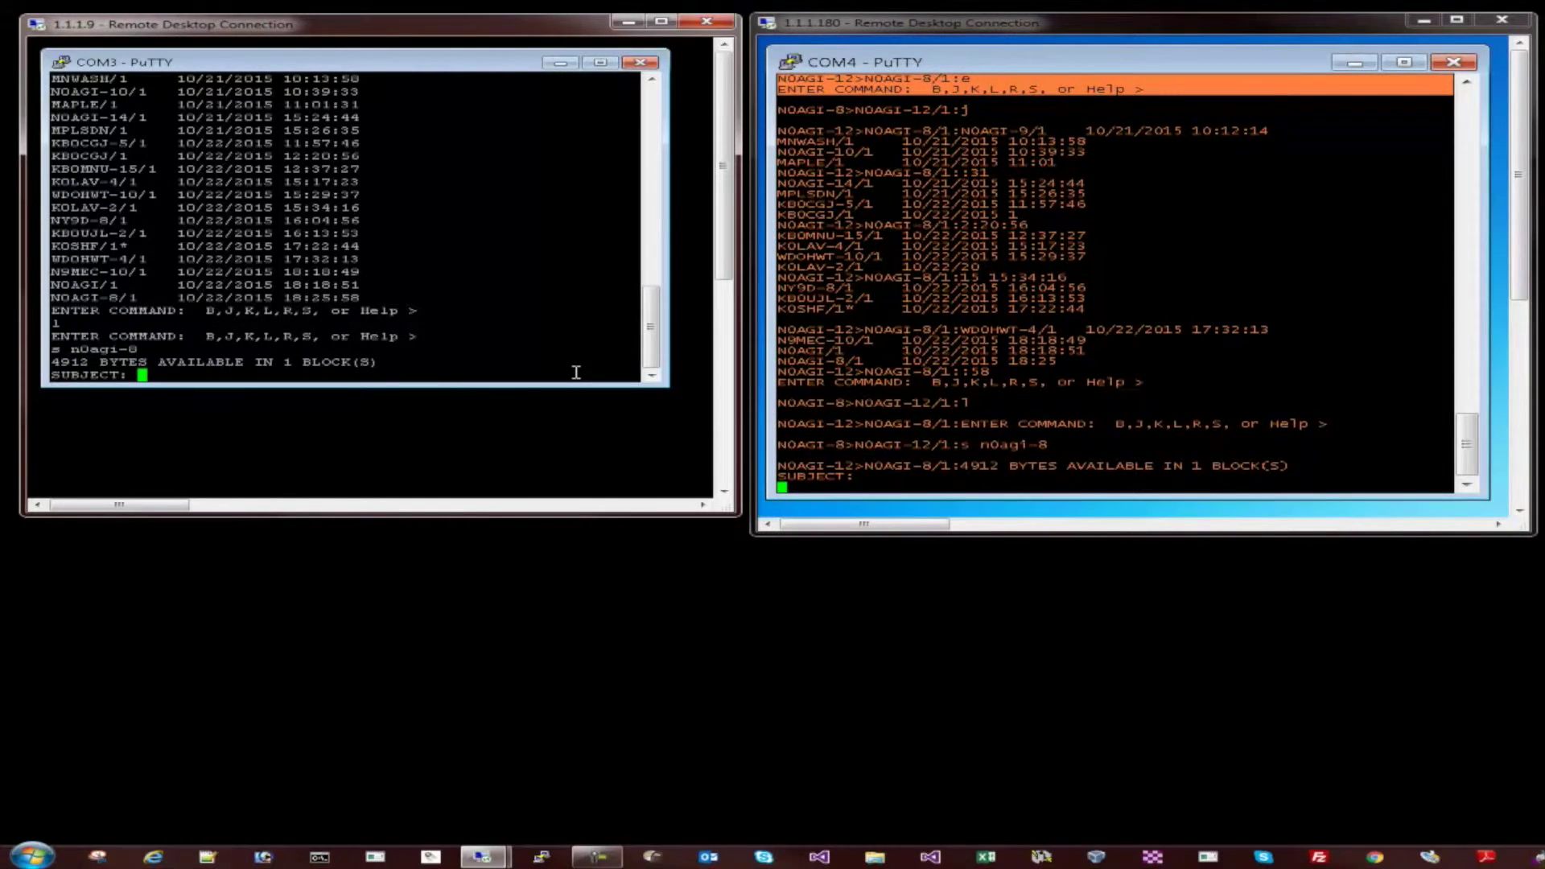
text(test PBBS Email)
key(Return)
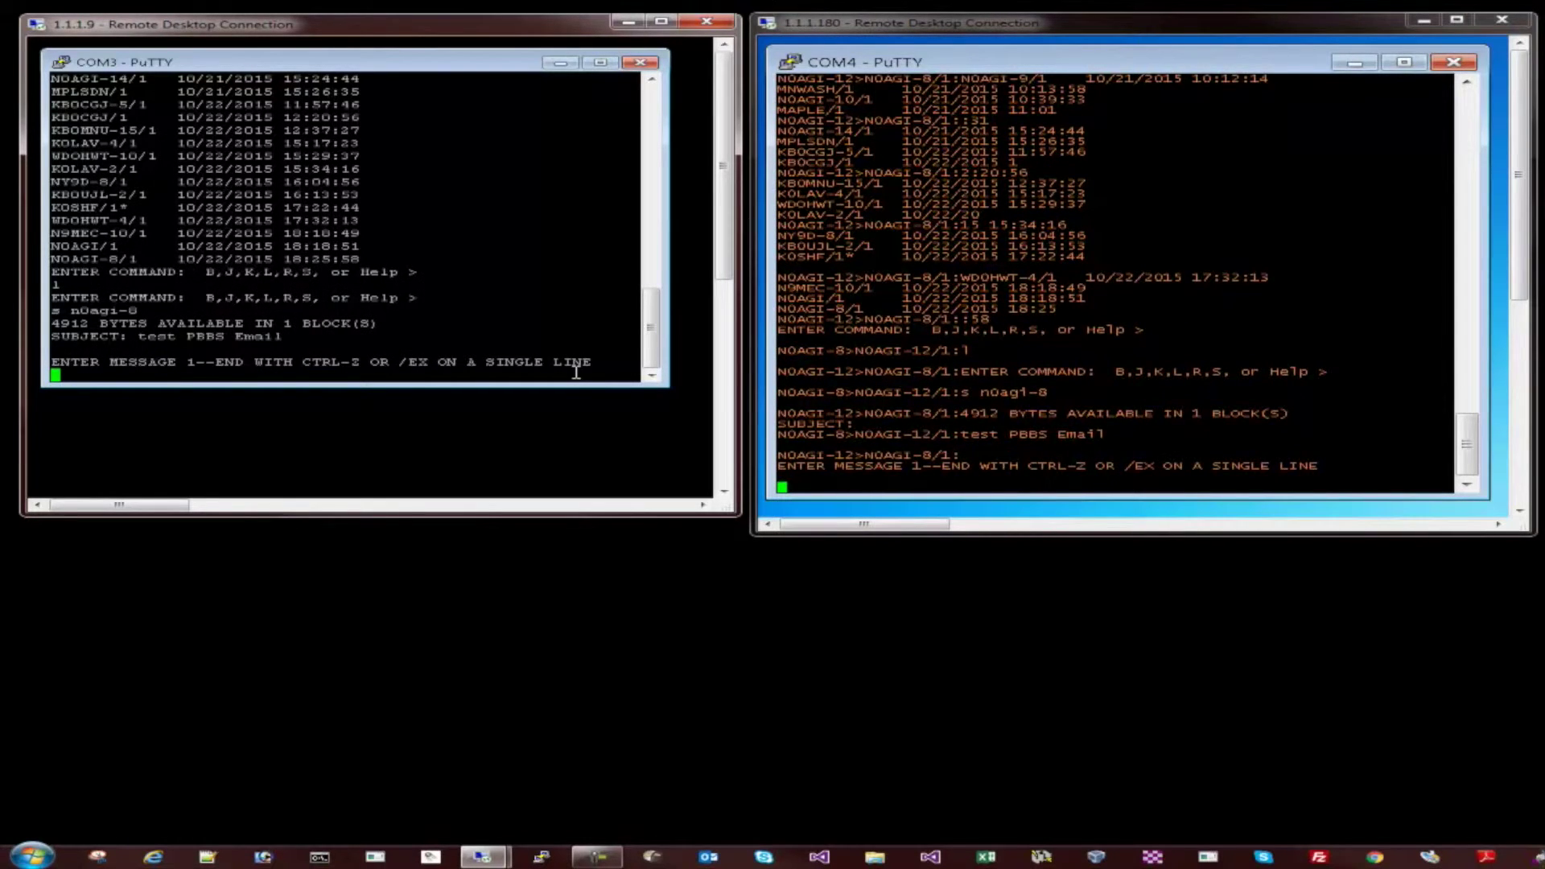
text(Hello PBBS)
key(Return)
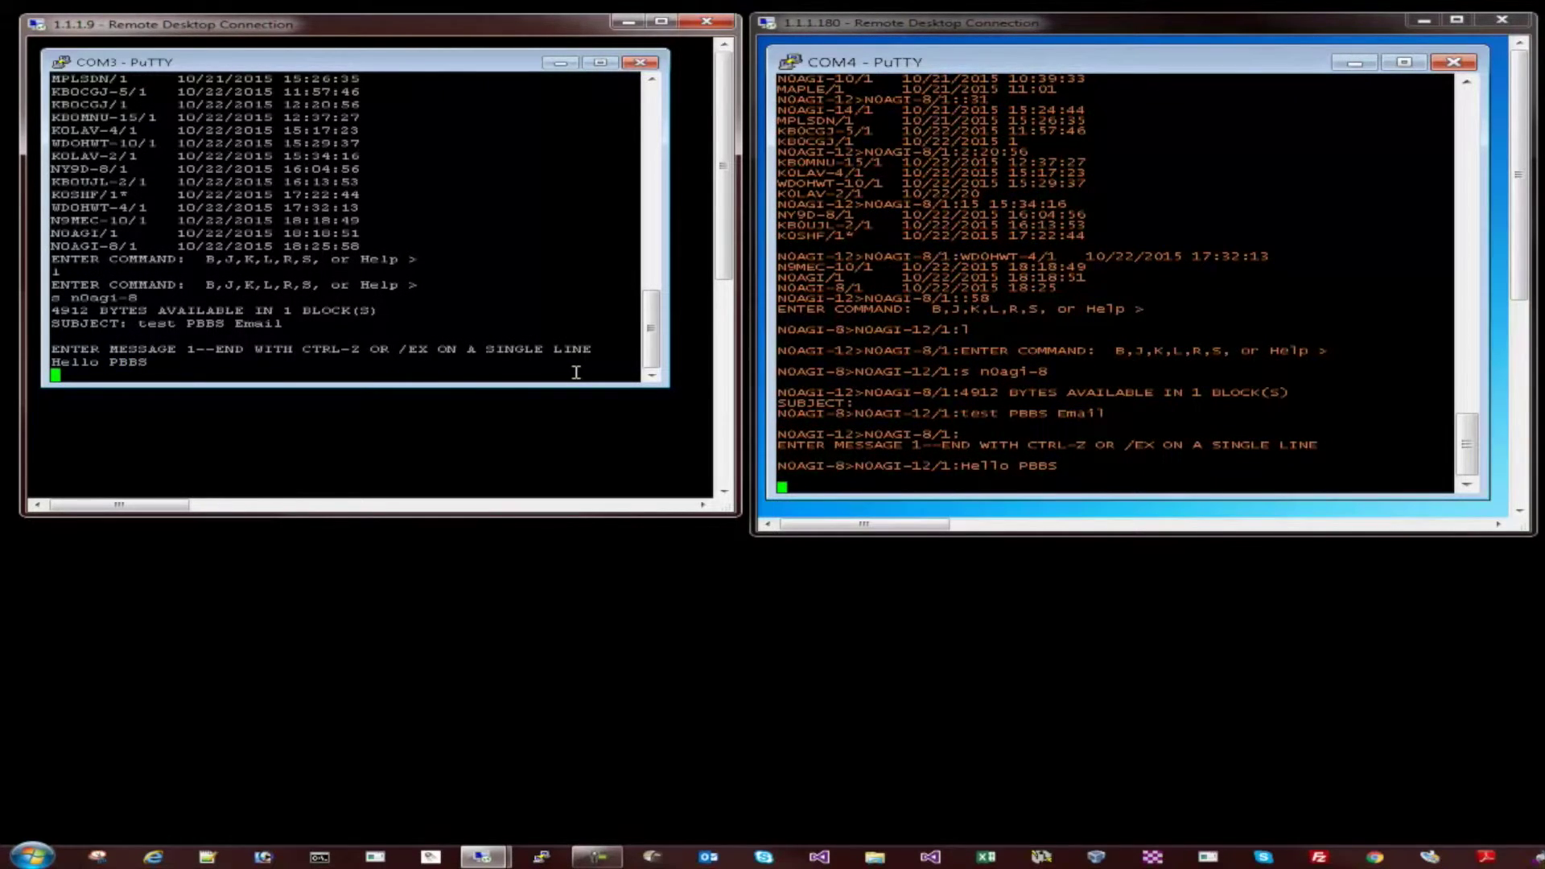
End and save the mailbox message with /EX, and list the stored messages.
text(/ex)
key(Return)
text(/EX)
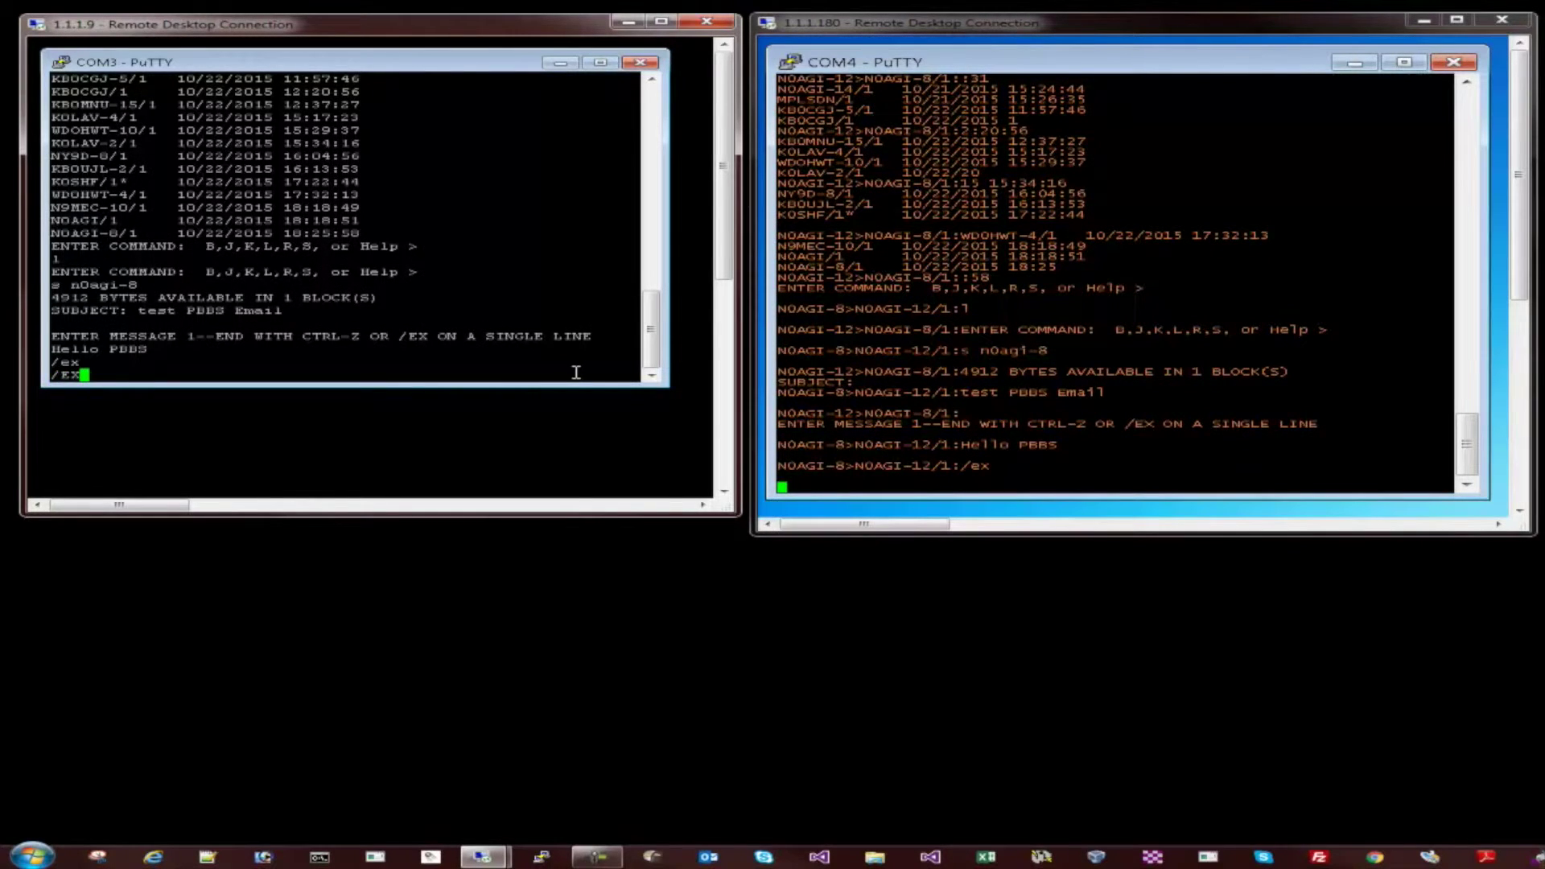
key(Return)
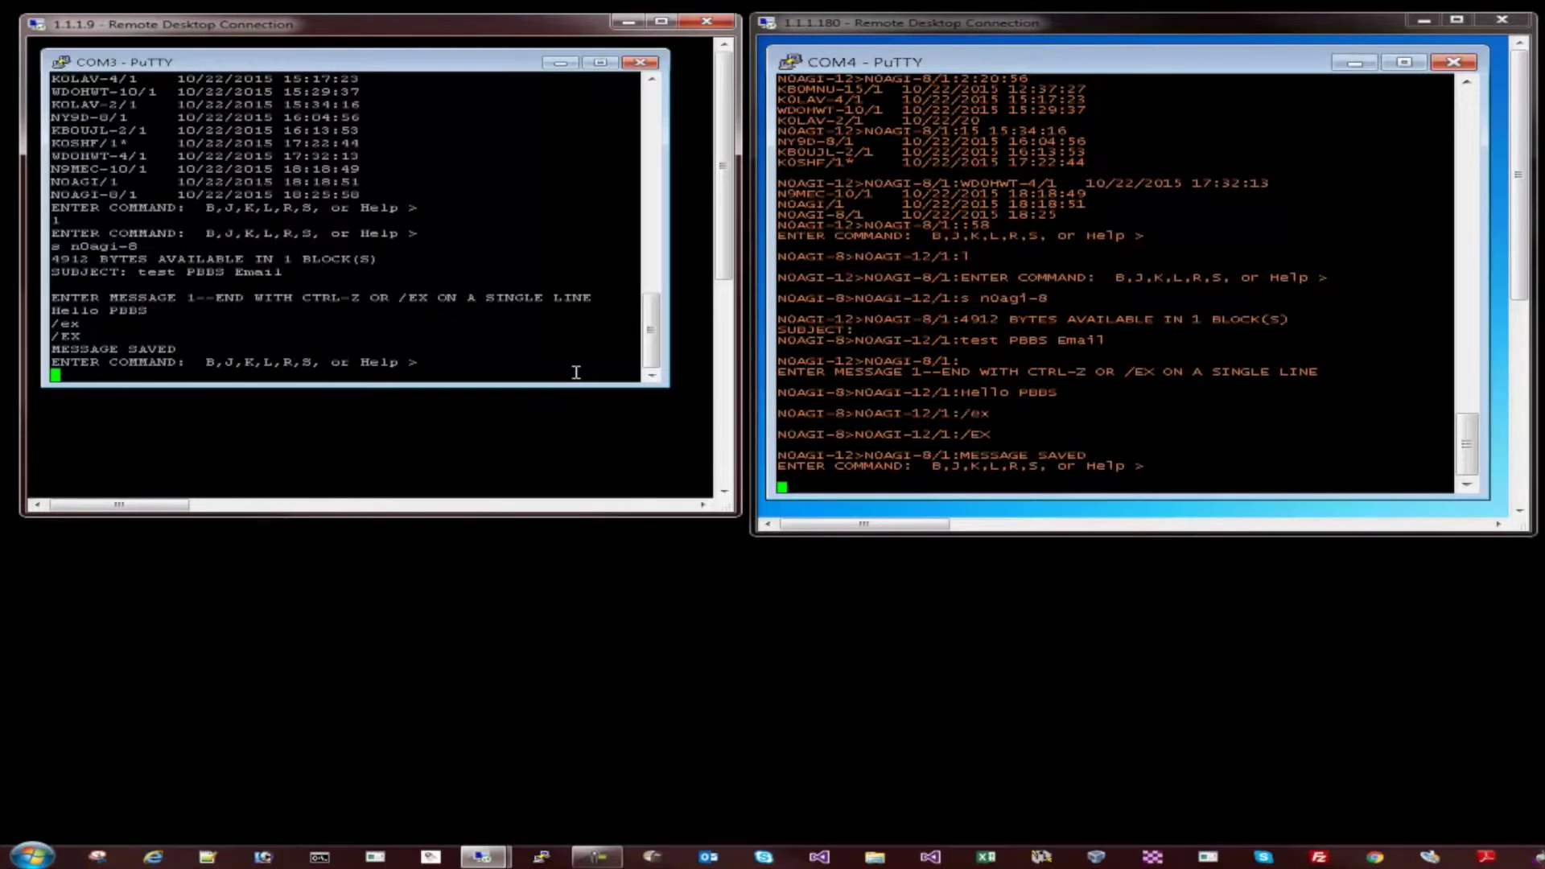
text(l)
key(Return)
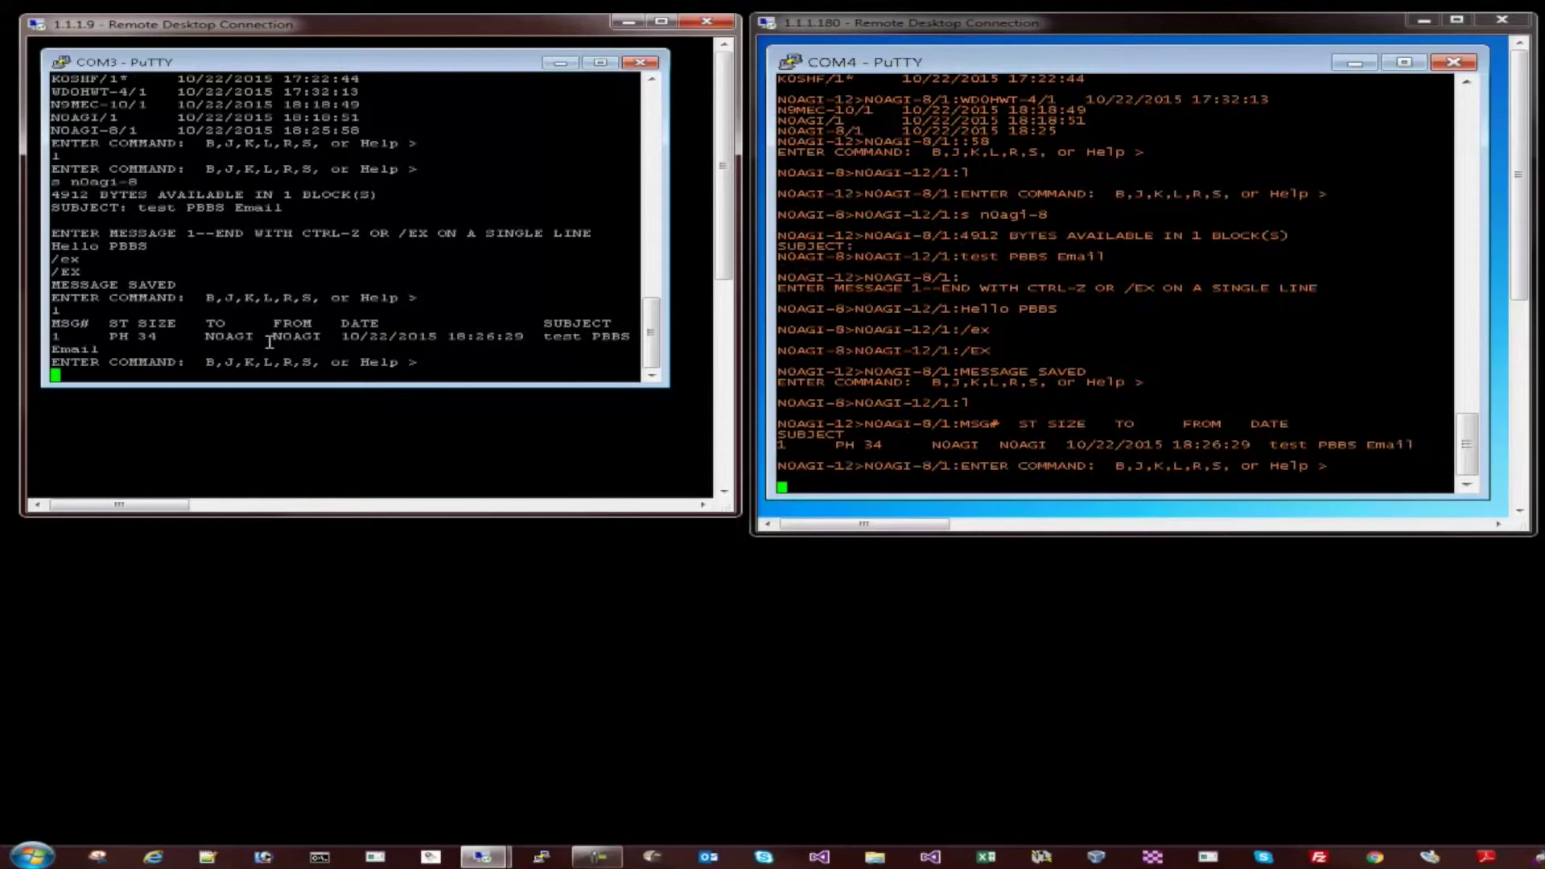
Read stored message 1 with the r 1 command, and examine its header, subject and body.
drag(54, 334, 81, 336)
double_click(218, 335)
double_click(296, 336)
click(449, 377)
text(r 1)
key(Return)
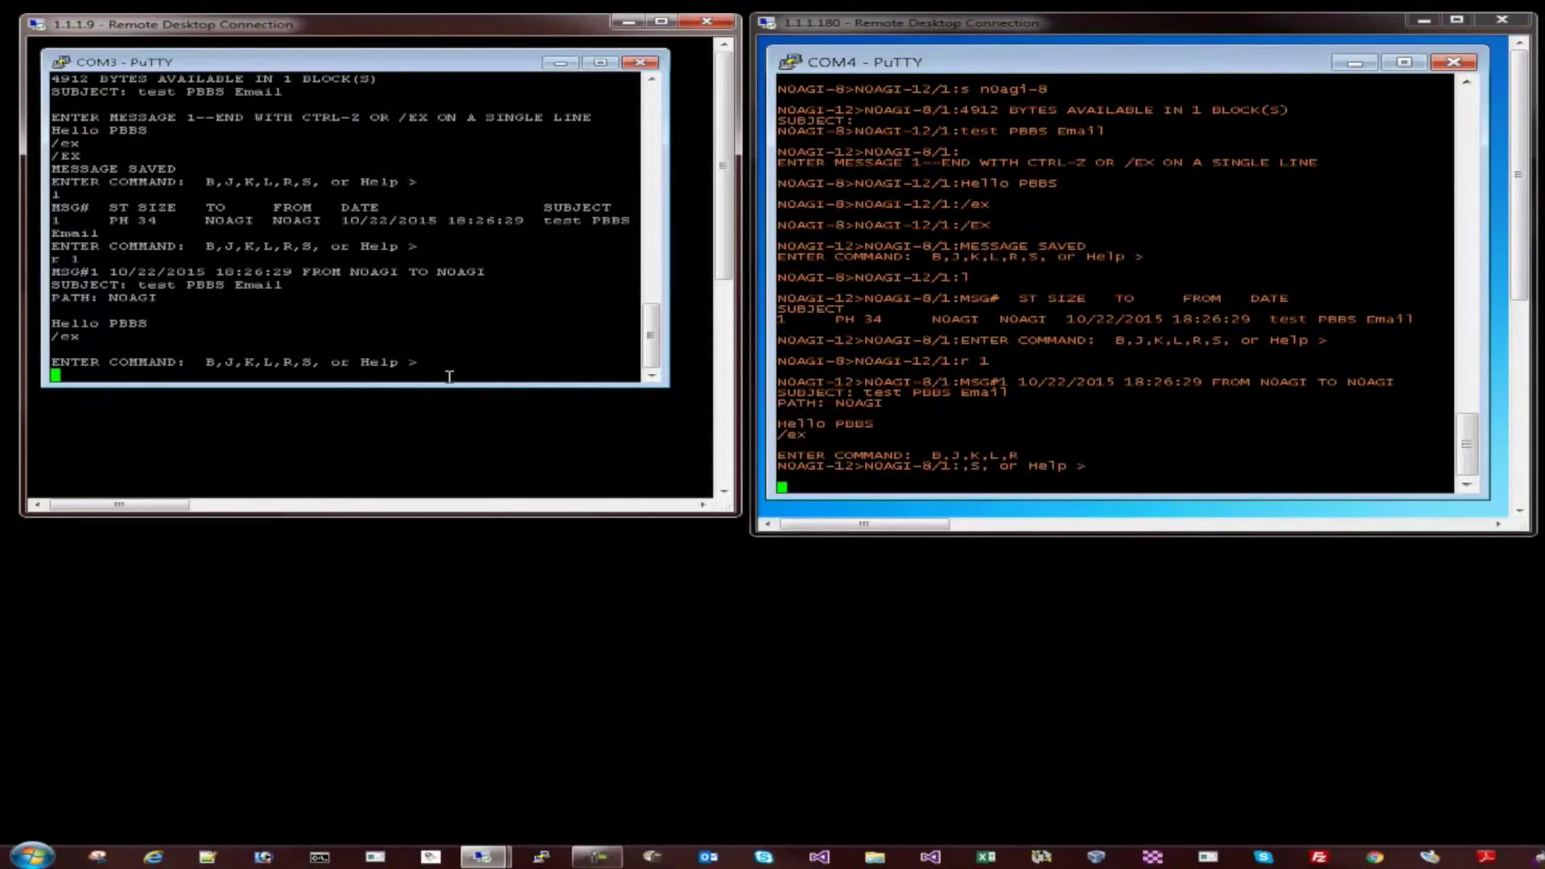
drag(113, 338, 55, 273)
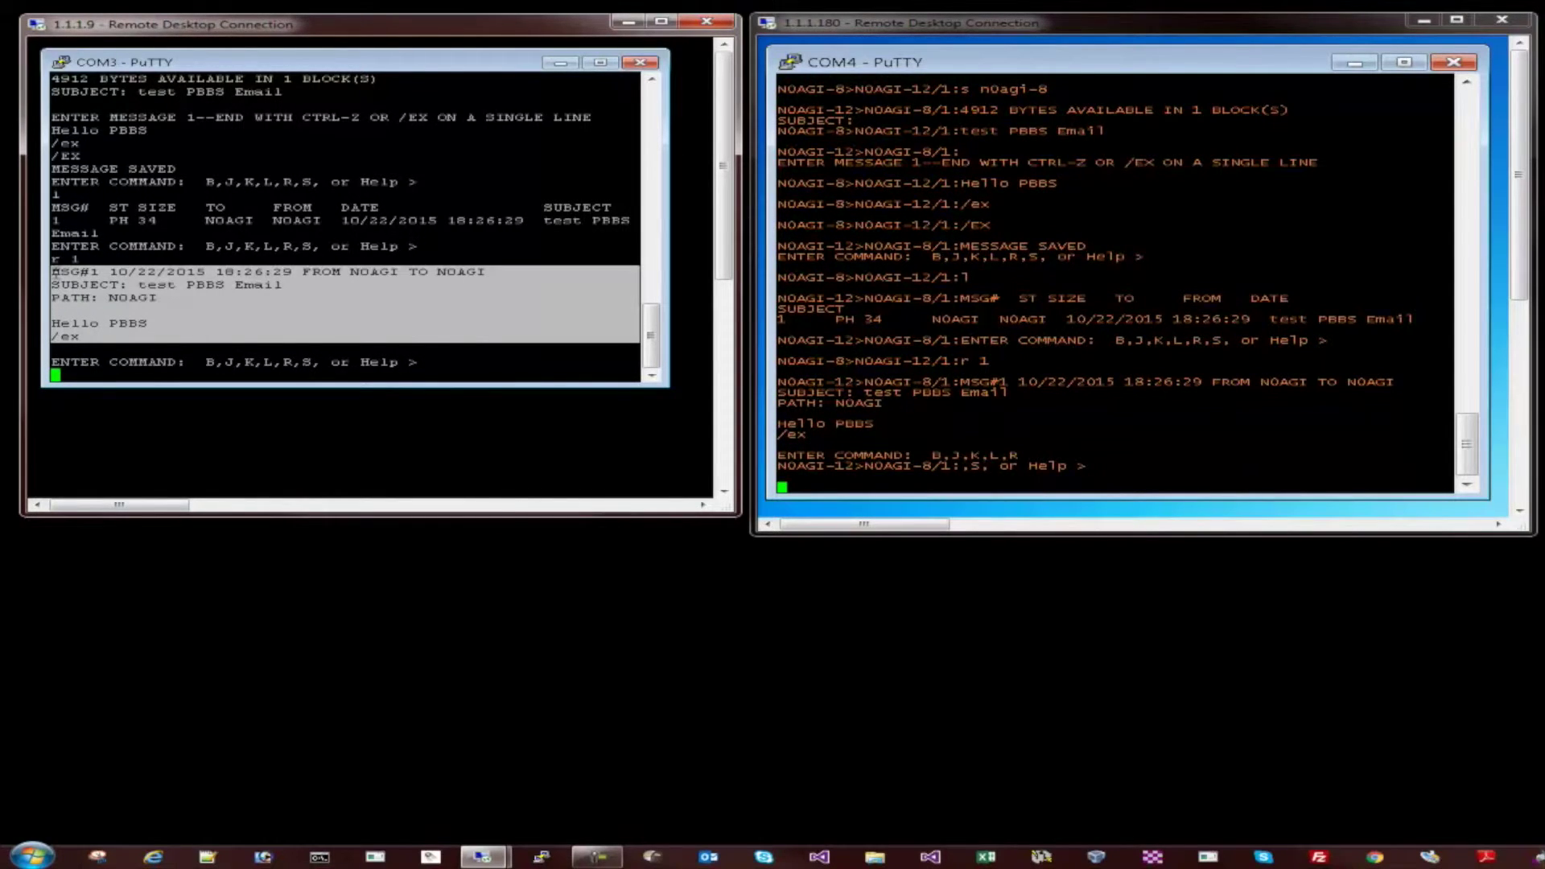
click(499, 353)
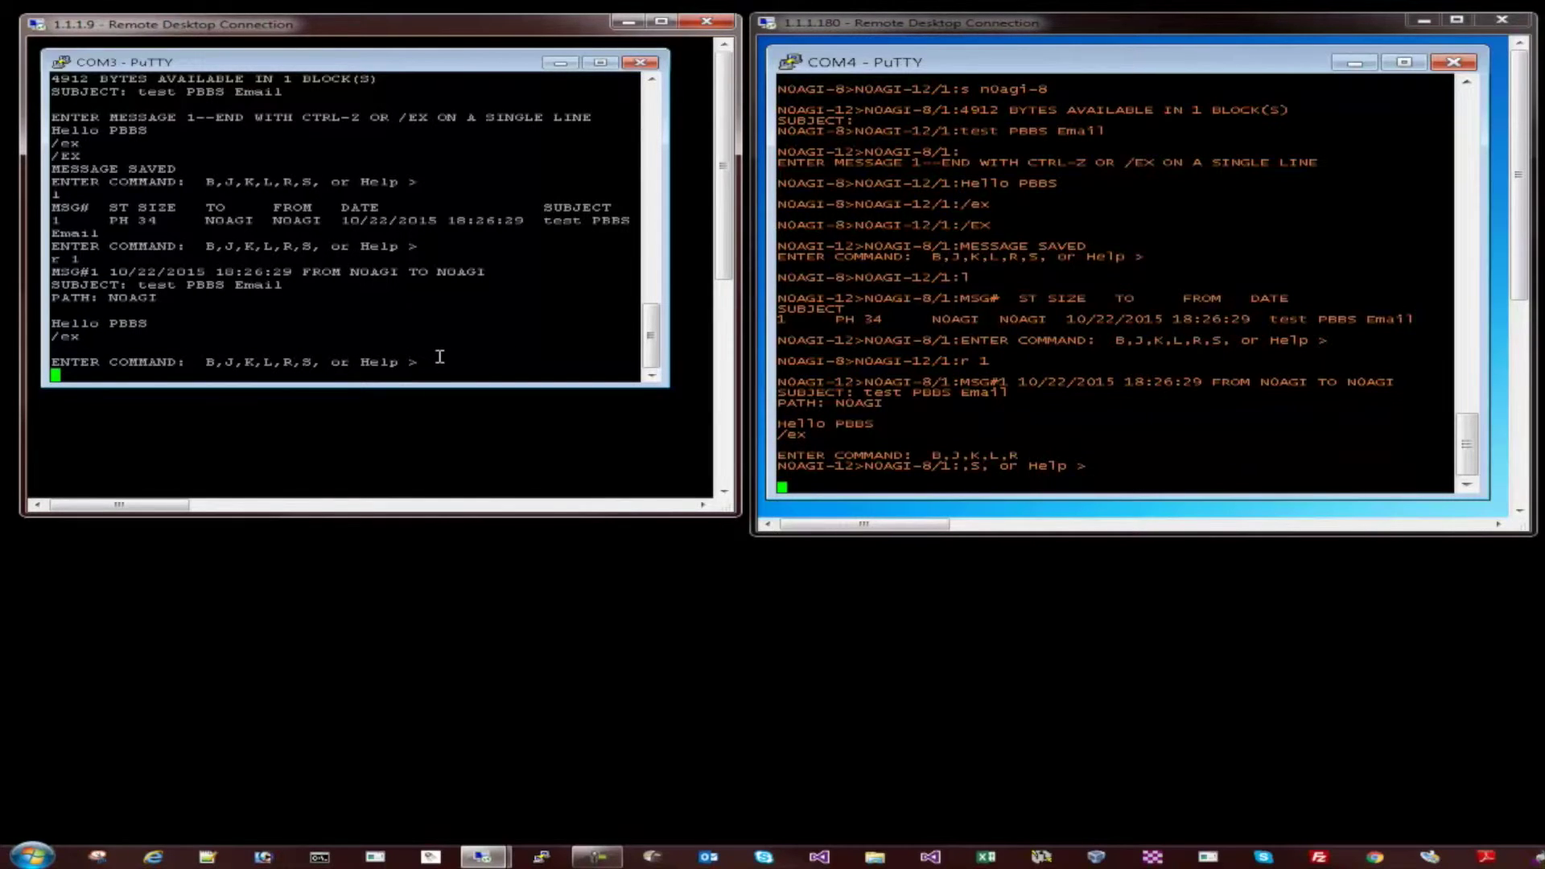
Disconnect from the mailbox with the b command, and bring up the TNC command prompt in the COM3 terminal.
text(b)
key(Return)
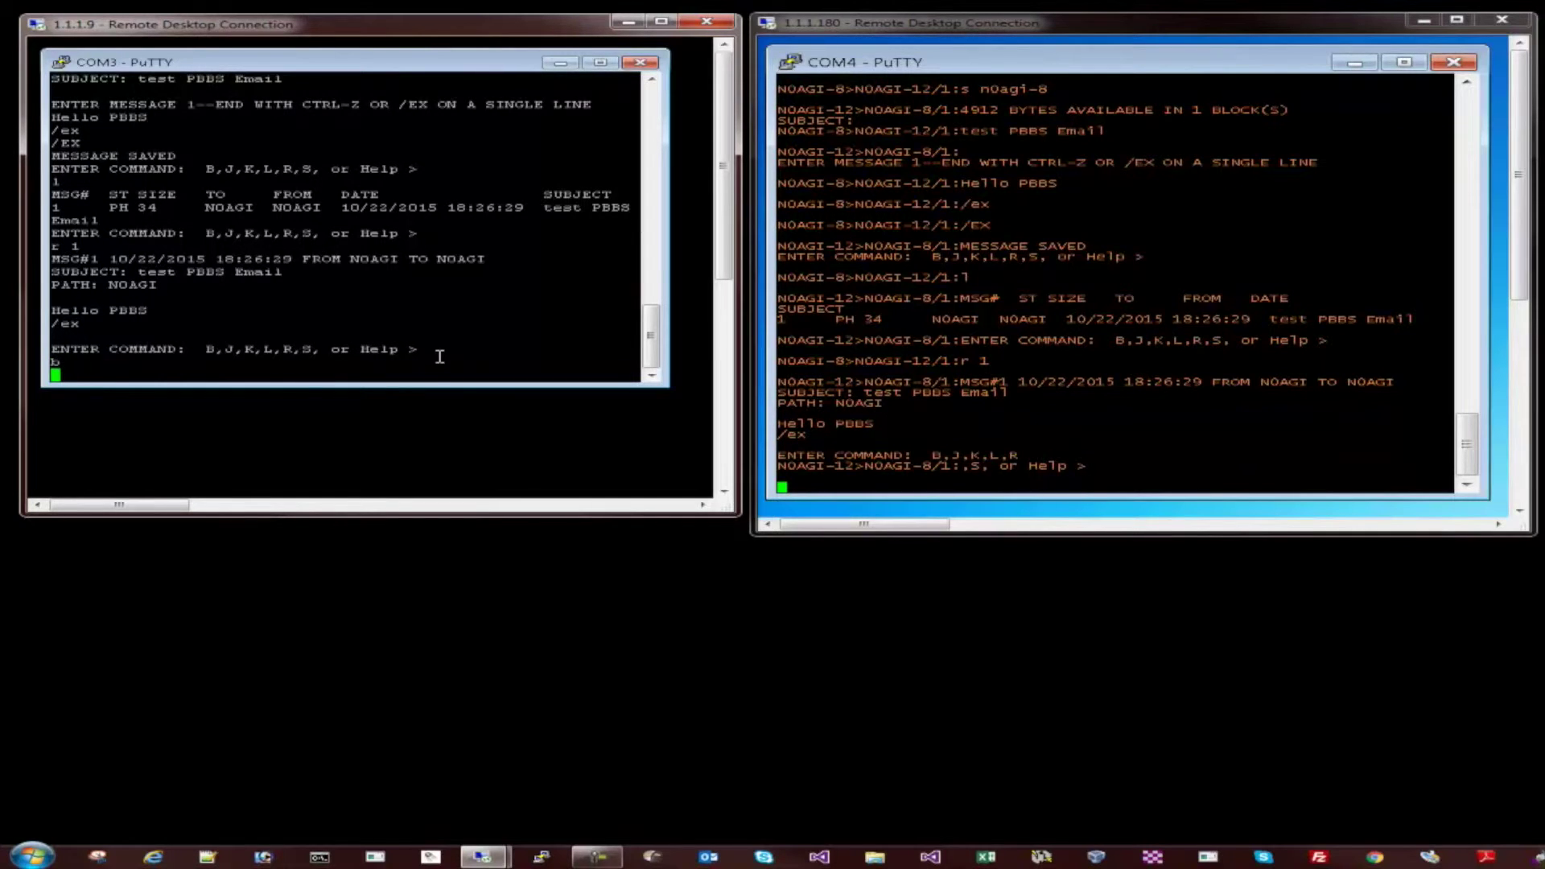
key(Return)
key(Return)
key(Return)
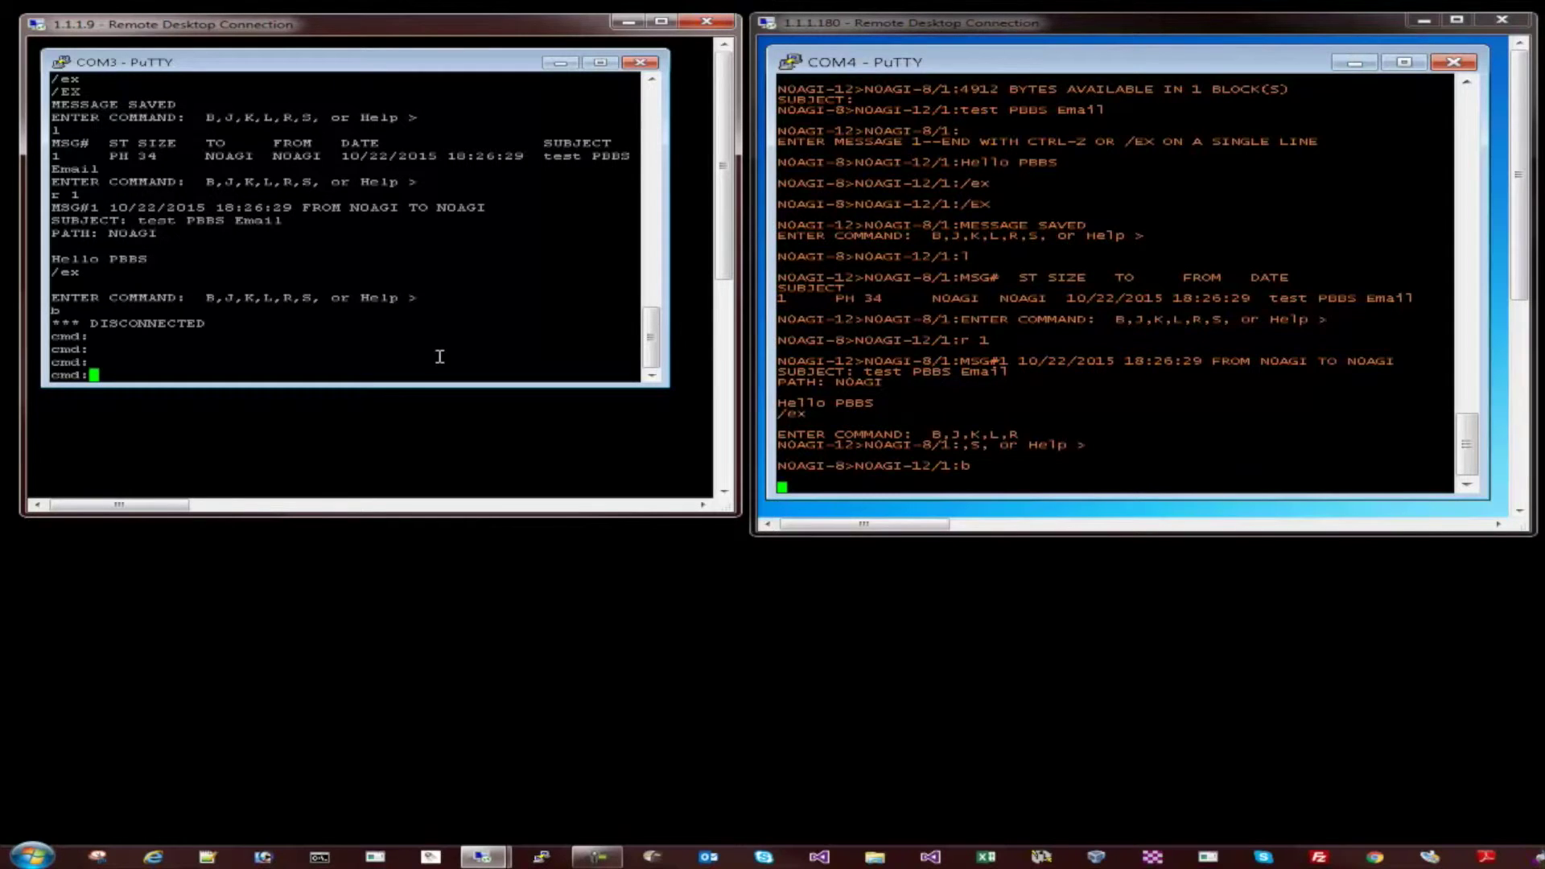
Query the TNC's node name with the mynode command in the COM4 terminal.
click(1264, 478)
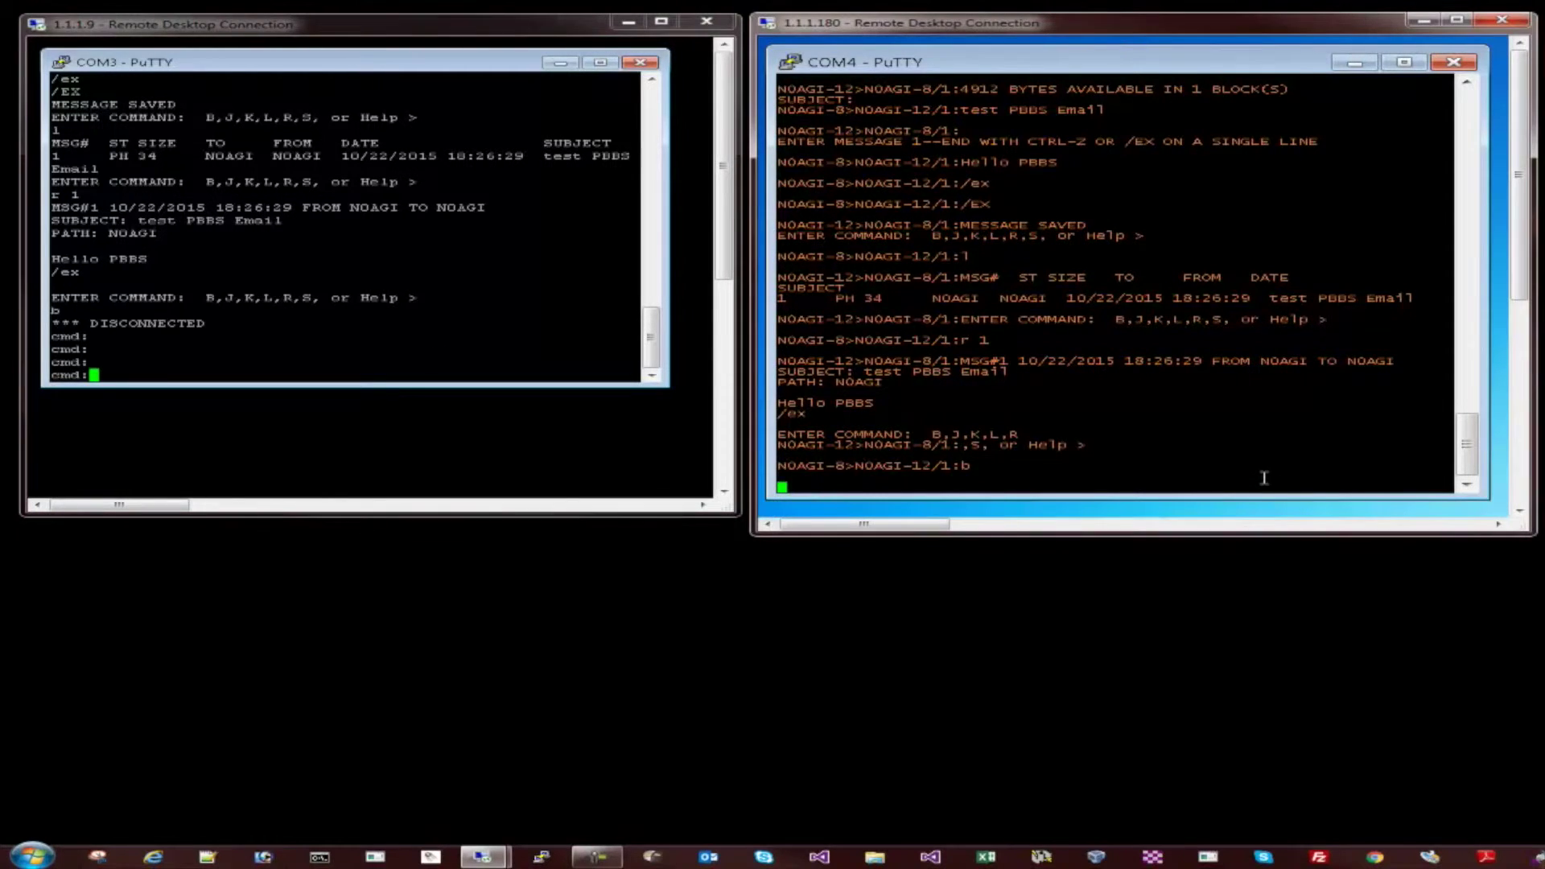
key(Return)
key(Return)
key(Return)
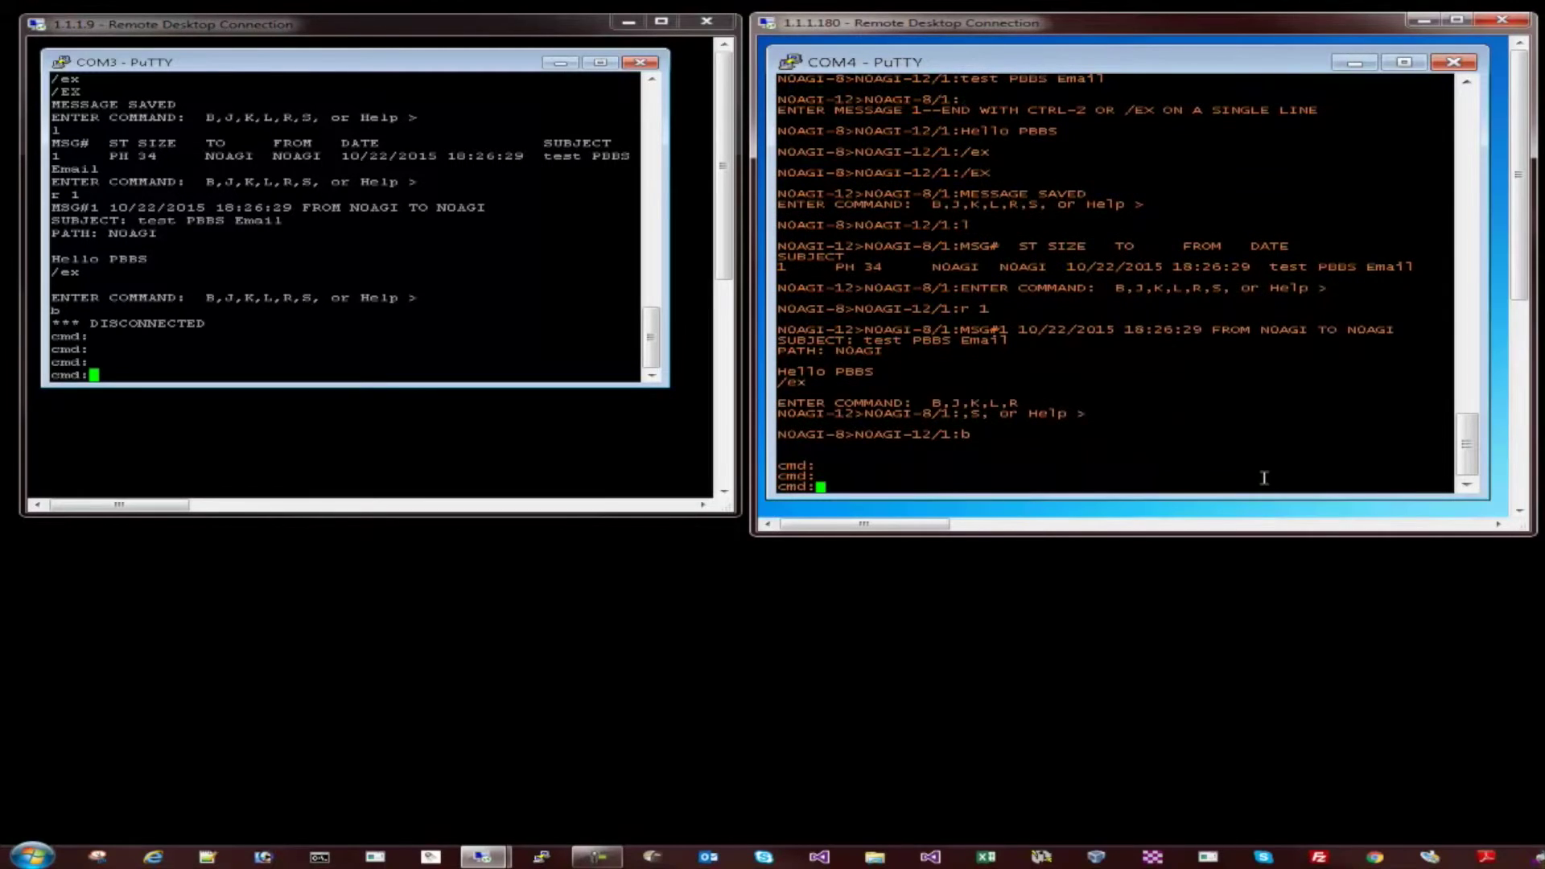
text(mynode)
key(Return)
double_click(883, 476)
click(892, 483)
Connect to the MNPLK node from the COM3 terminal, and examine the node's J and N command options.
click(473, 369)
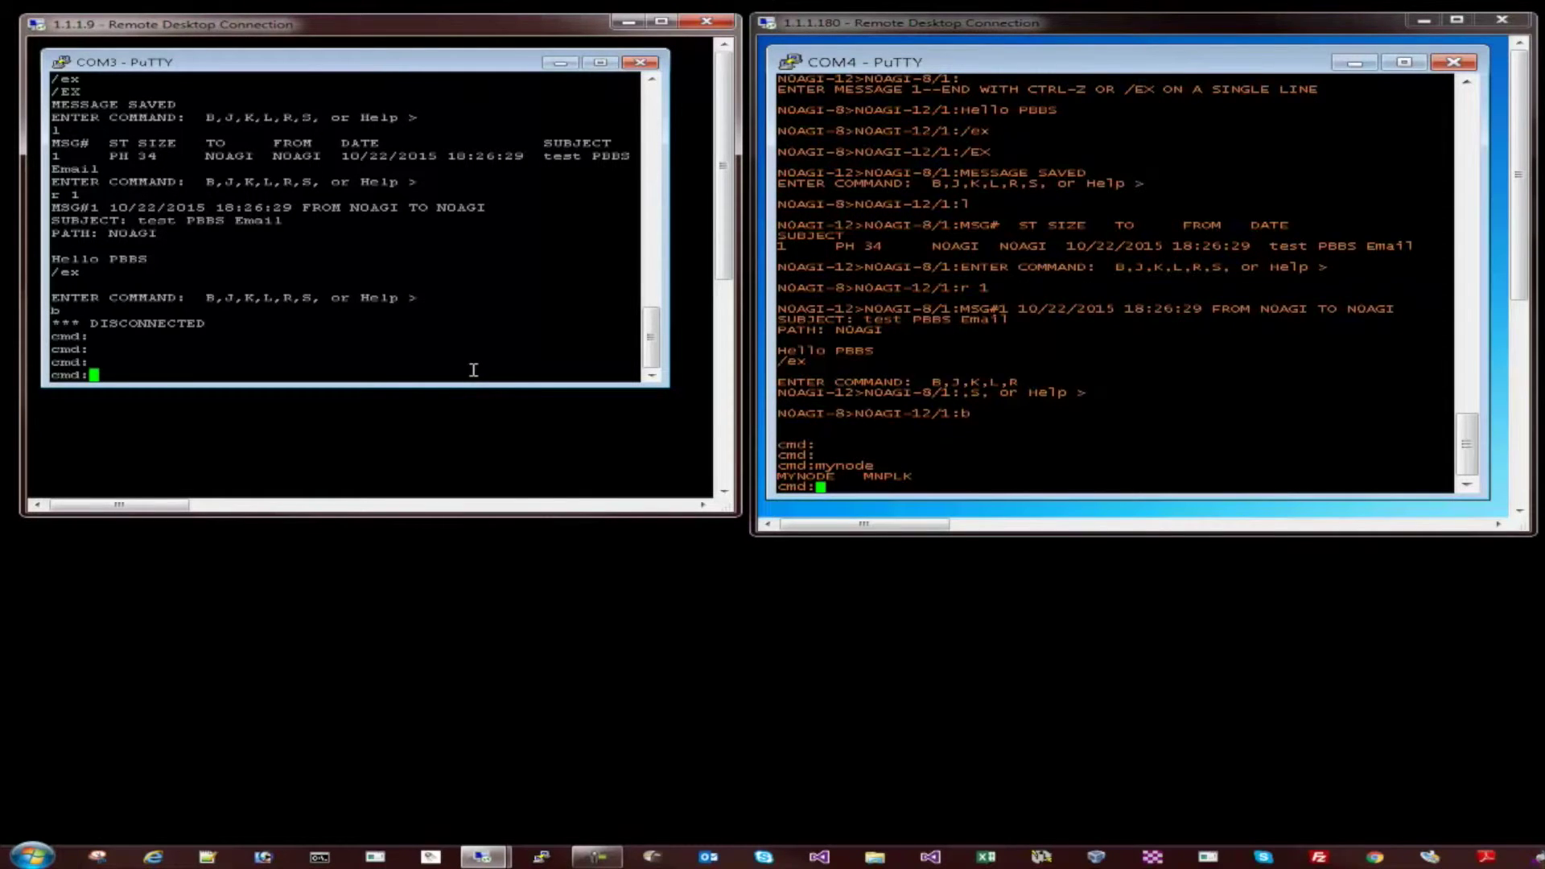
text(c mnplk)
key(Return)
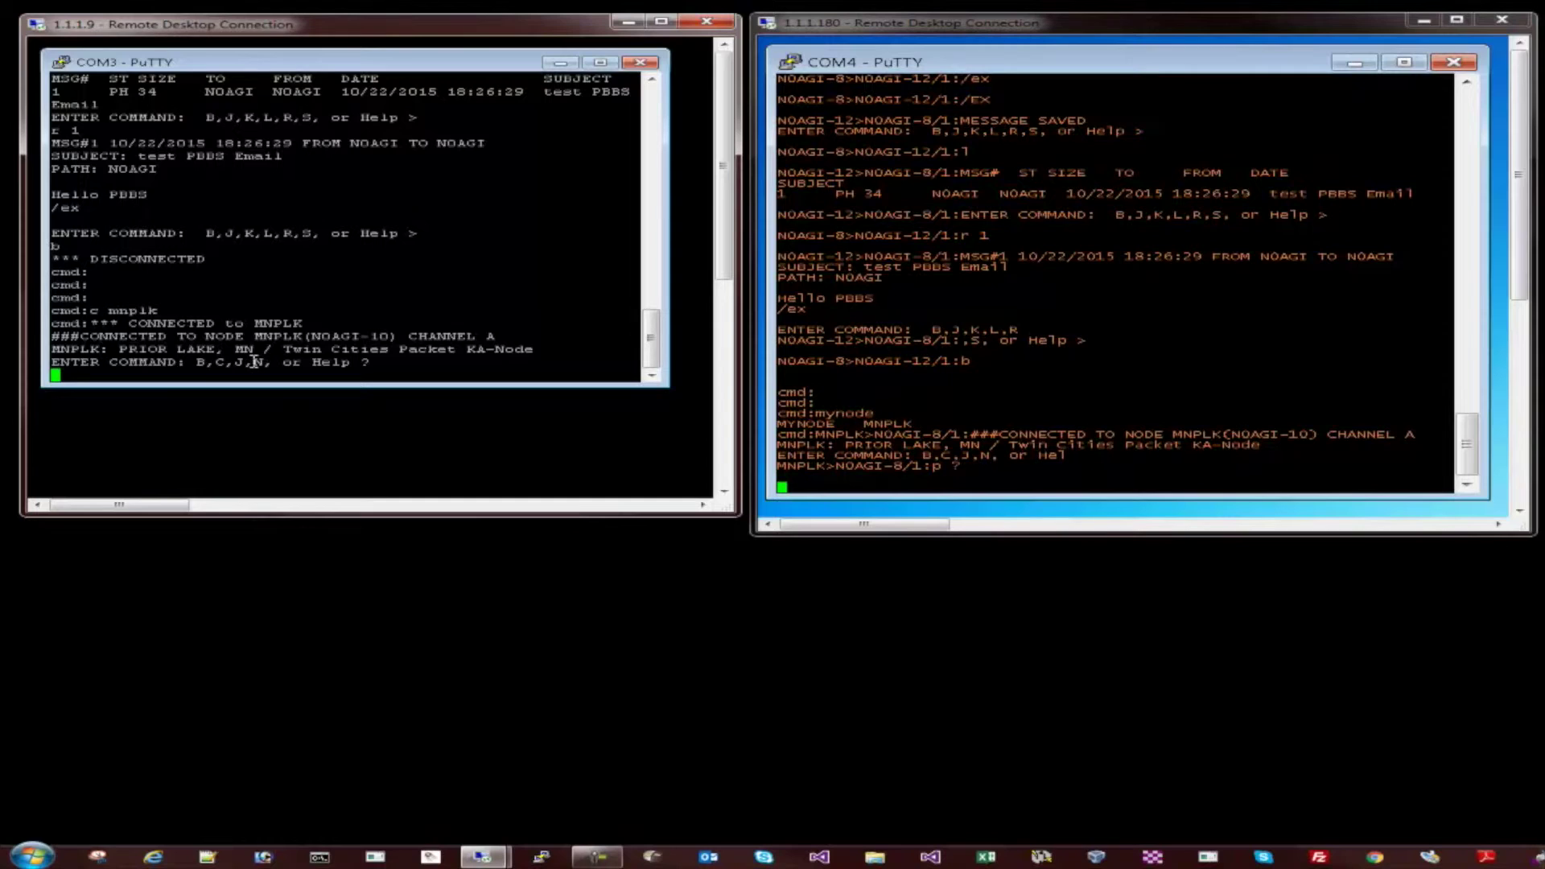
drag(254, 362, 245, 362)
click(241, 362)
drag(242, 362, 225, 362)
List the stations heard by the MNPLK node with J and its known nodes with N, and examine the node list.
click(198, 374)
text(J)
key(Return)
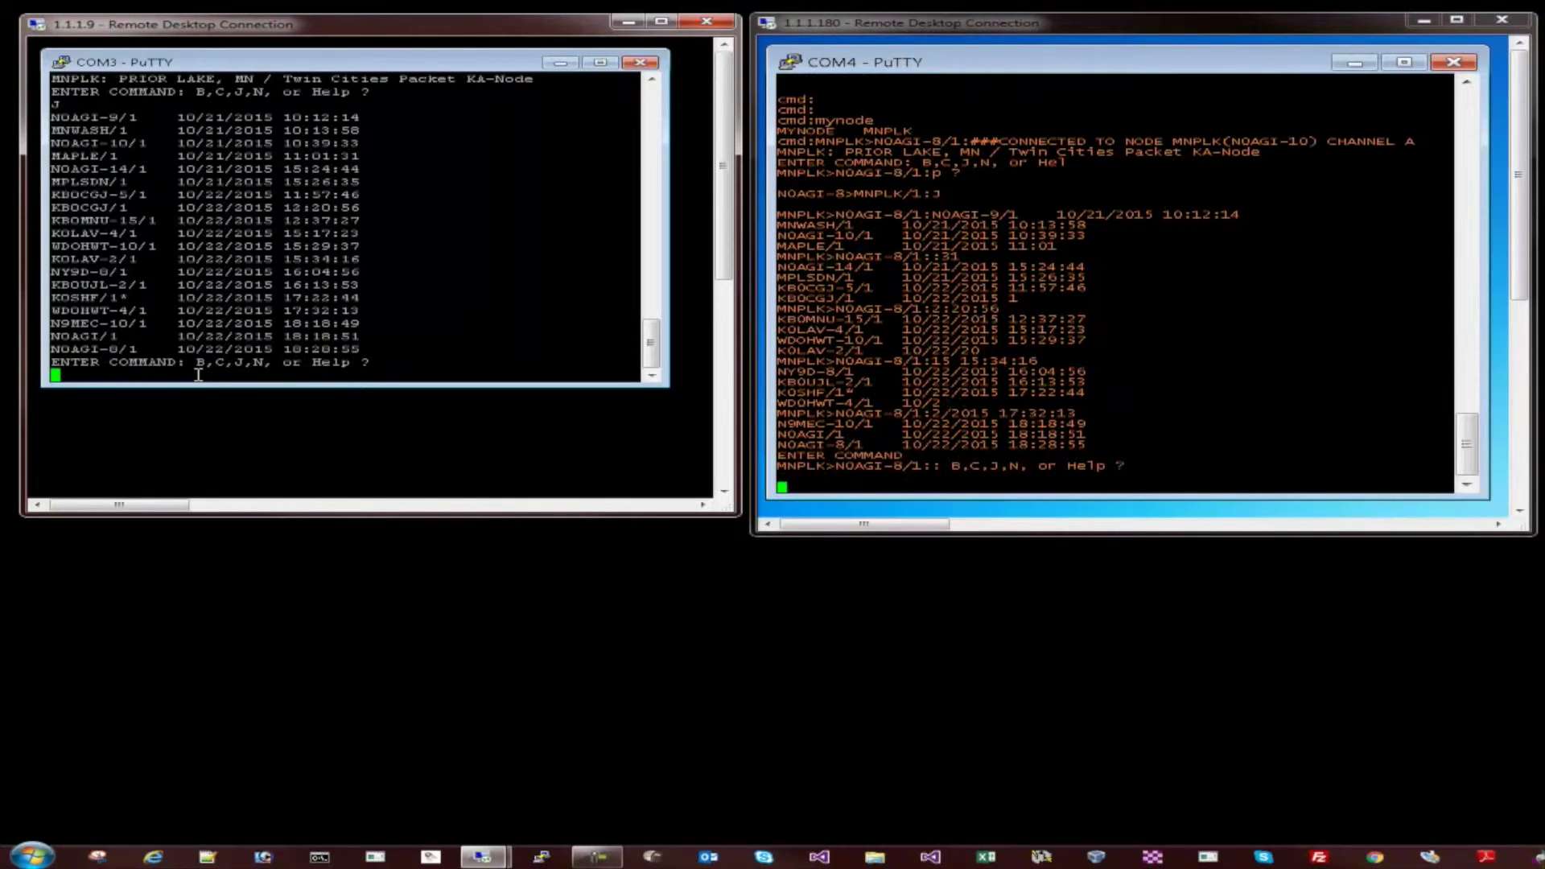
text(N)
key(Return)
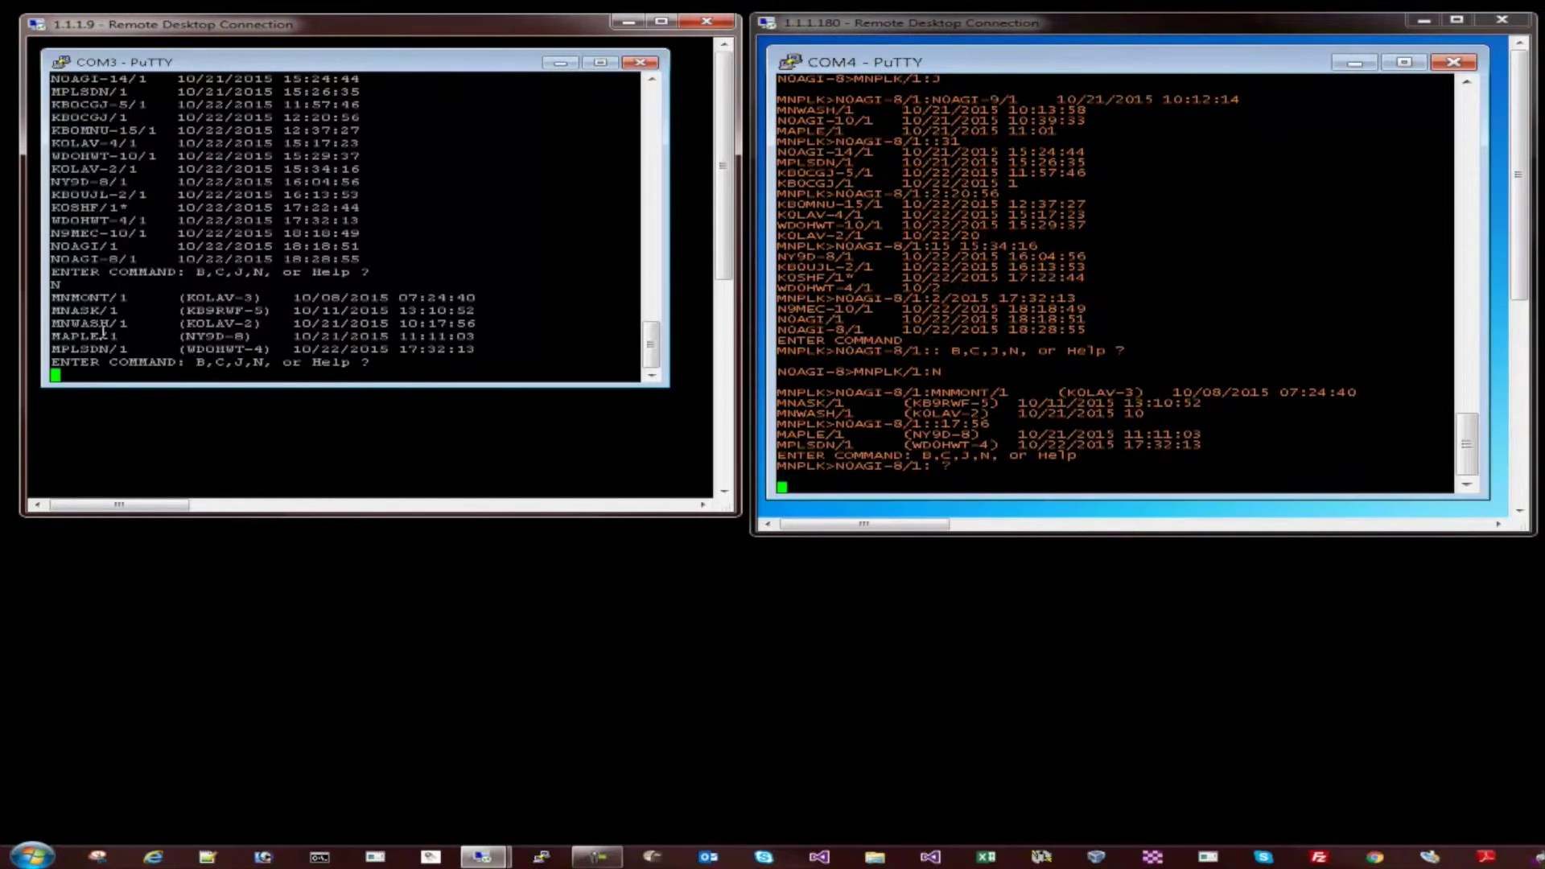
drag(132, 351, 50, 296)
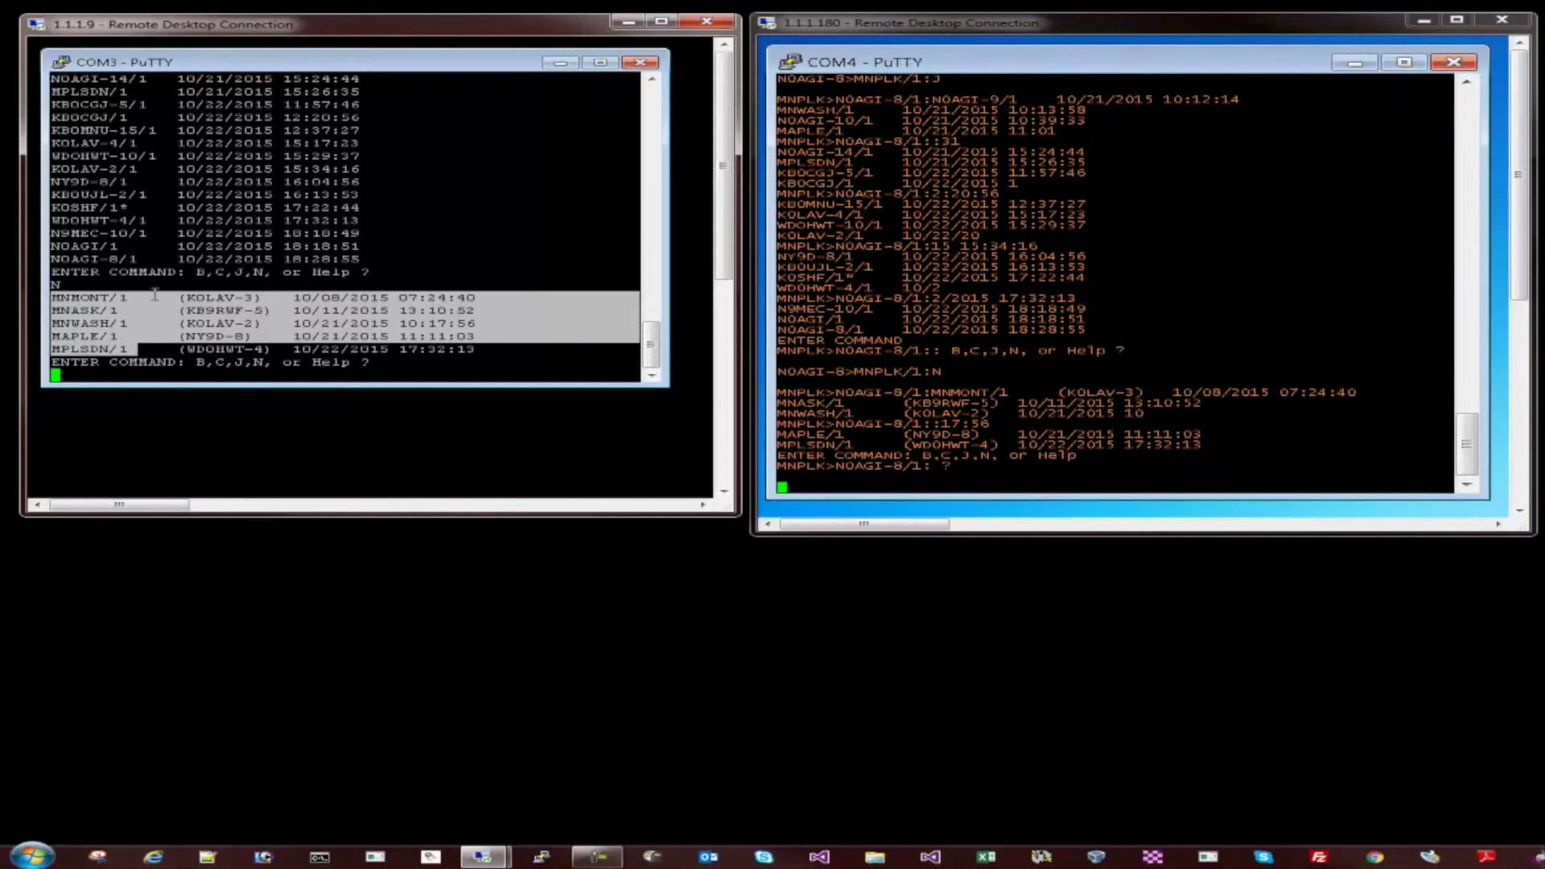
click(118, 377)
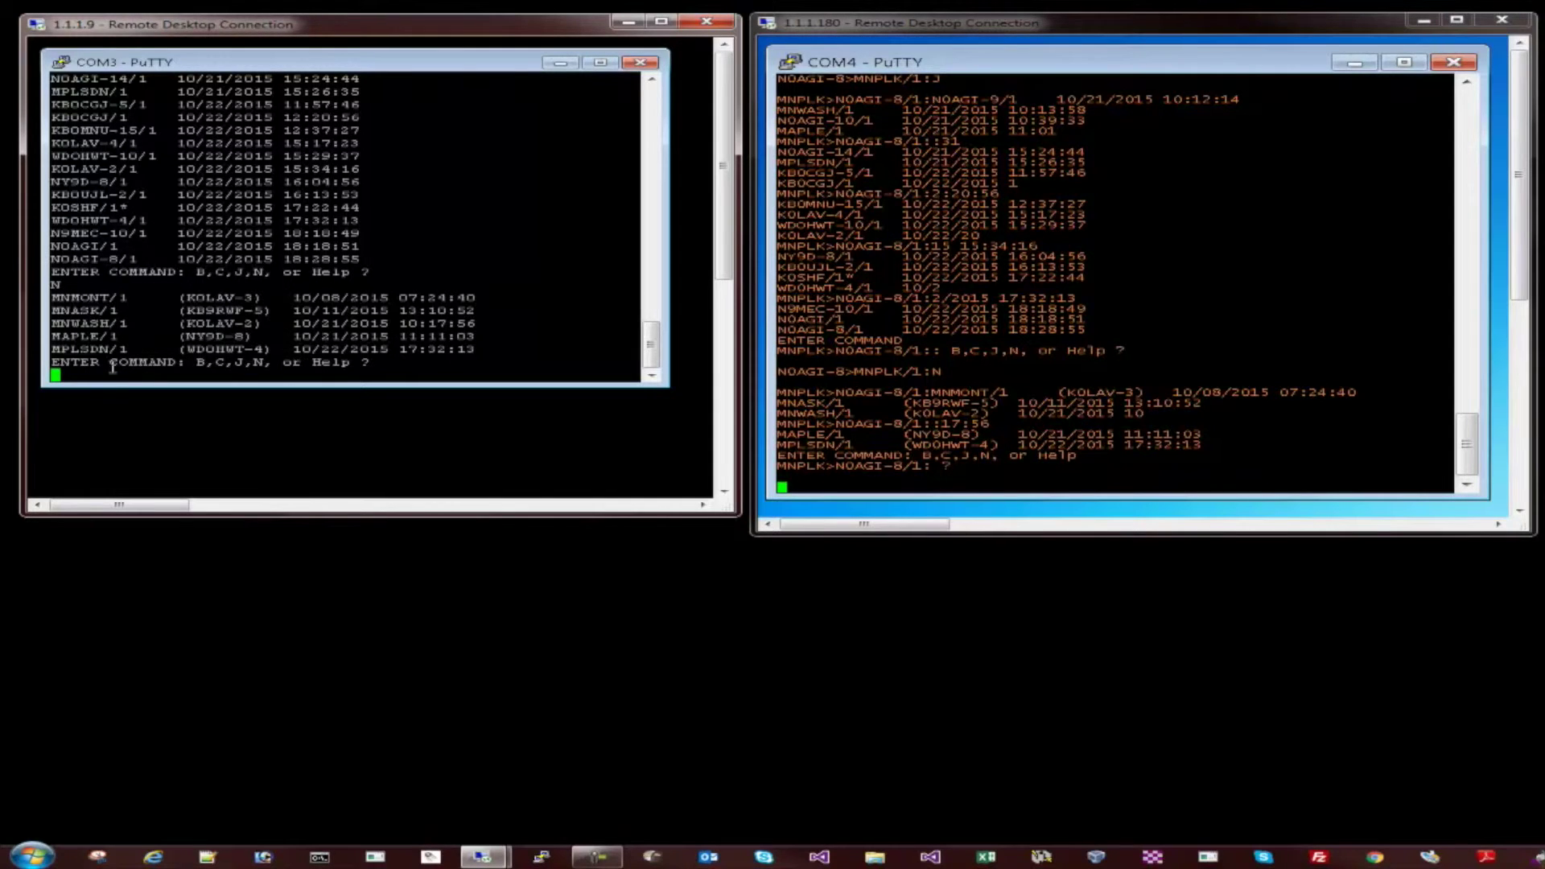
Connect onward from MNPLK to the MPLSDN node with c mplsdn, and check the connection line.
drag(138, 351, 9, 348)
click(91, 373)
text(c mplsdn)
key(Return)
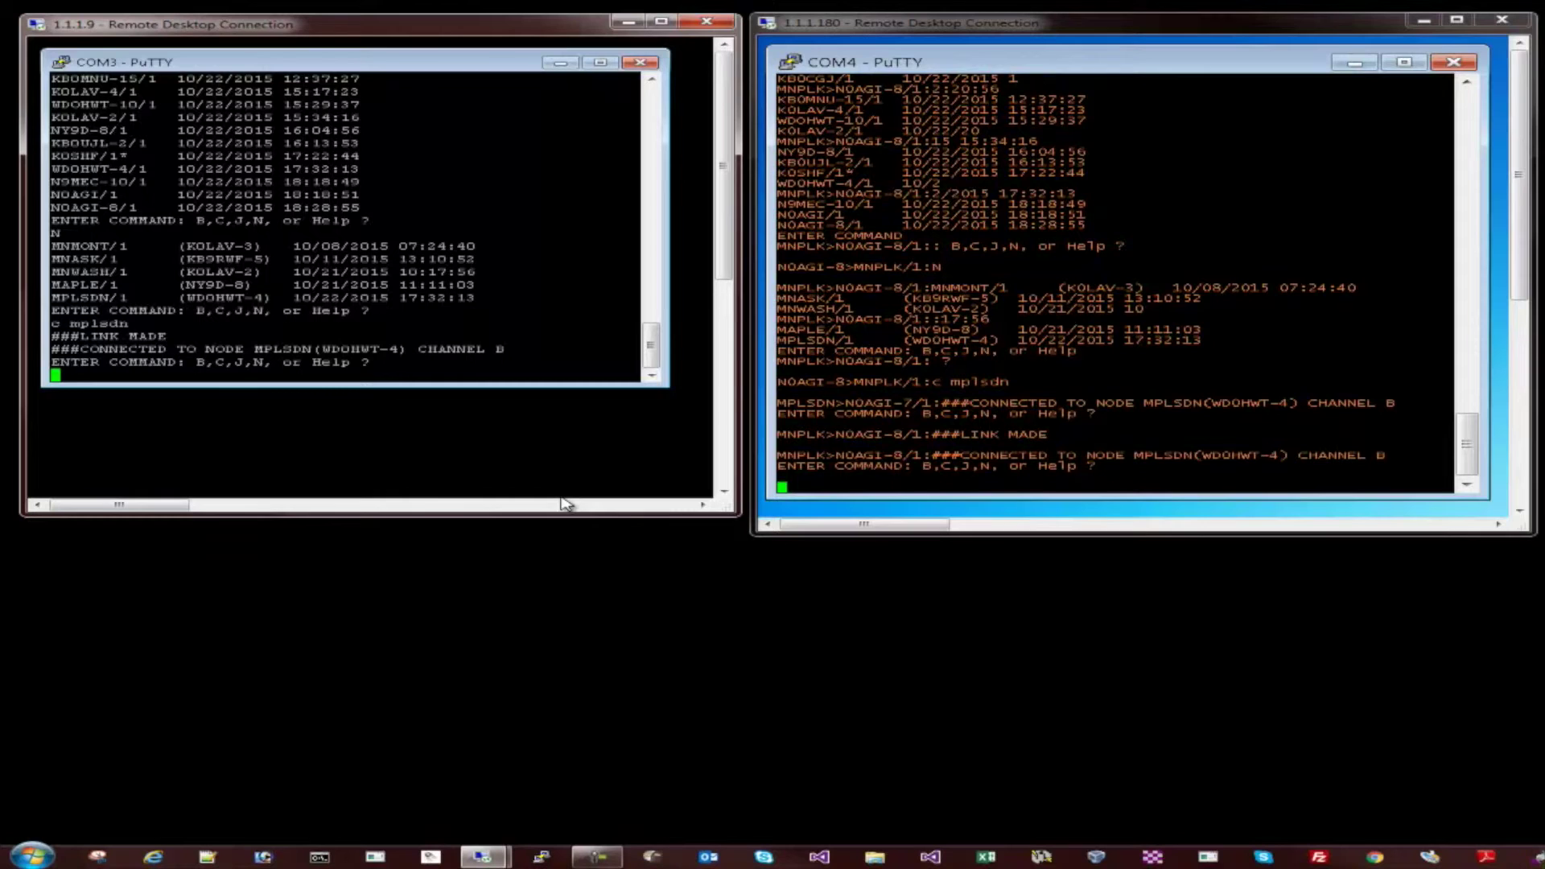
double_click(280, 349)
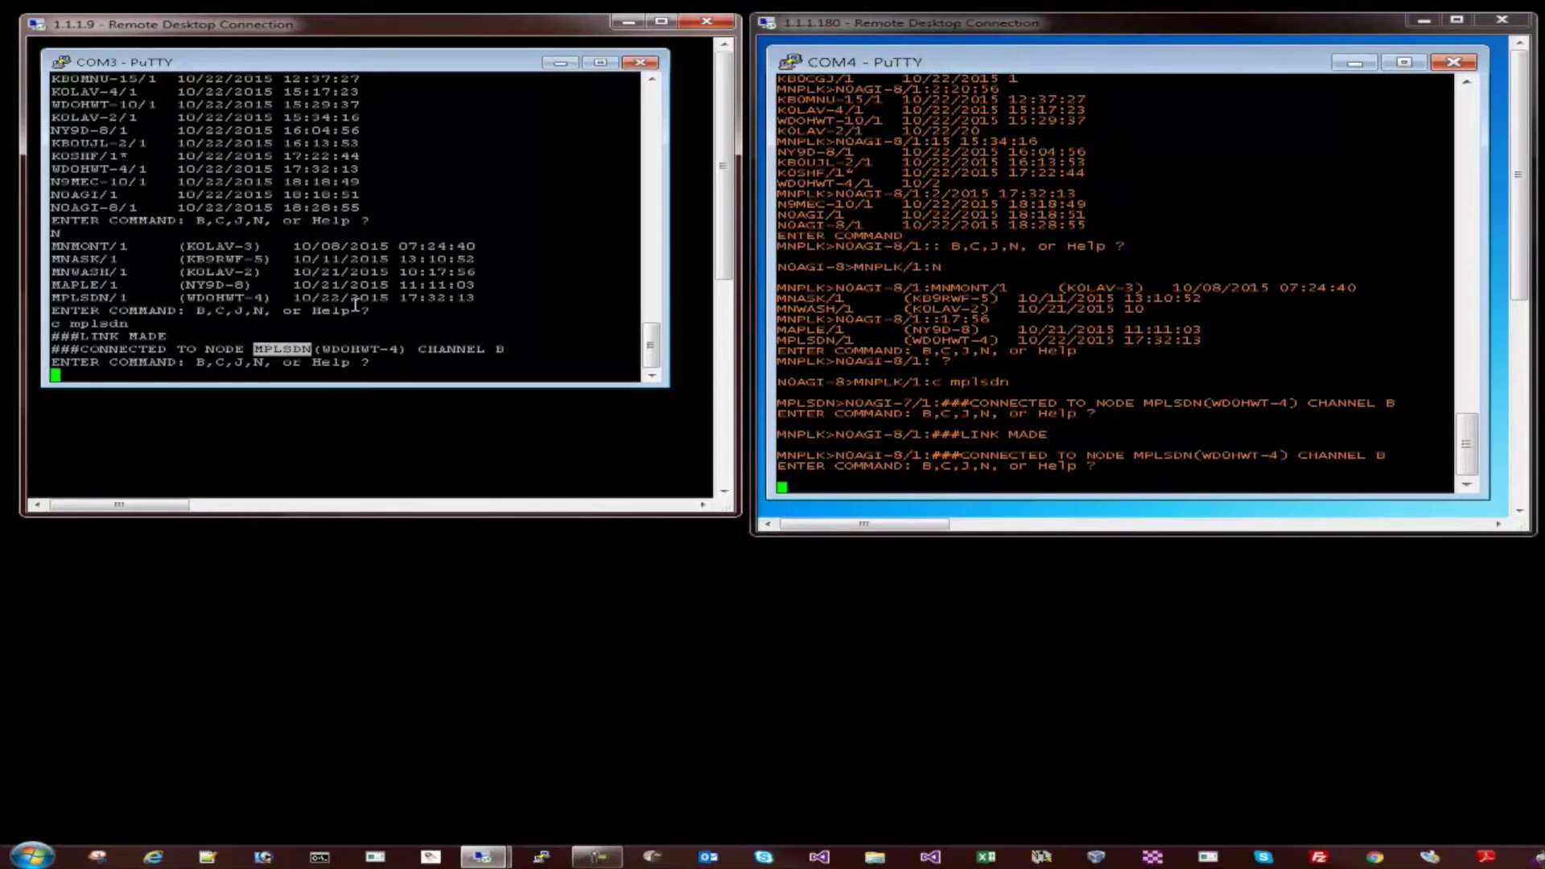
List the nodes known to MPLSDN with the N command, and examine the list.
click(304, 371)
text(N)
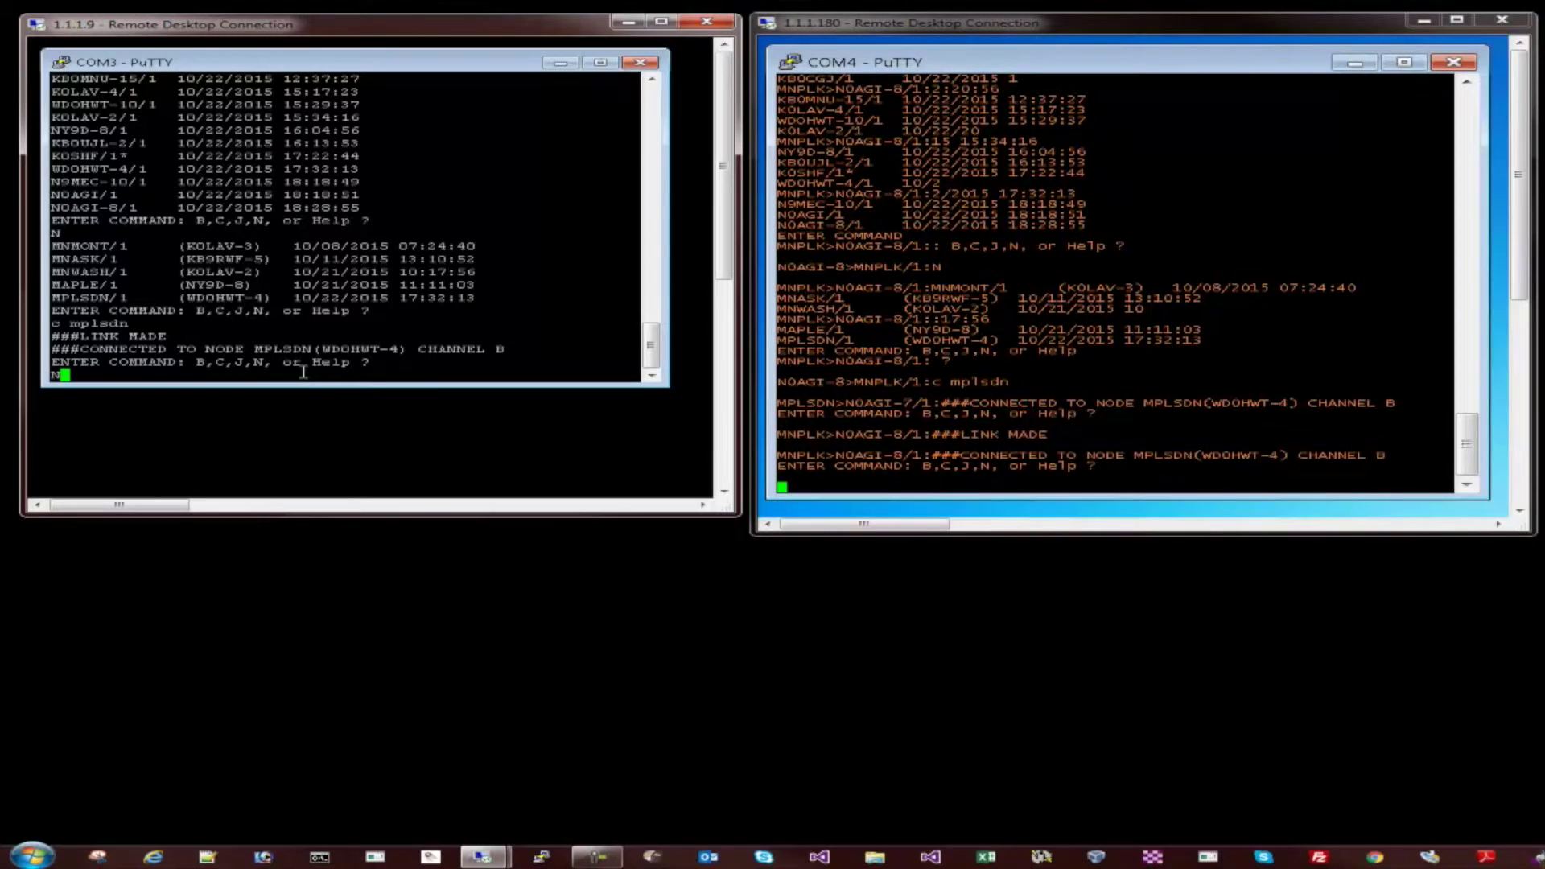
key(Return)
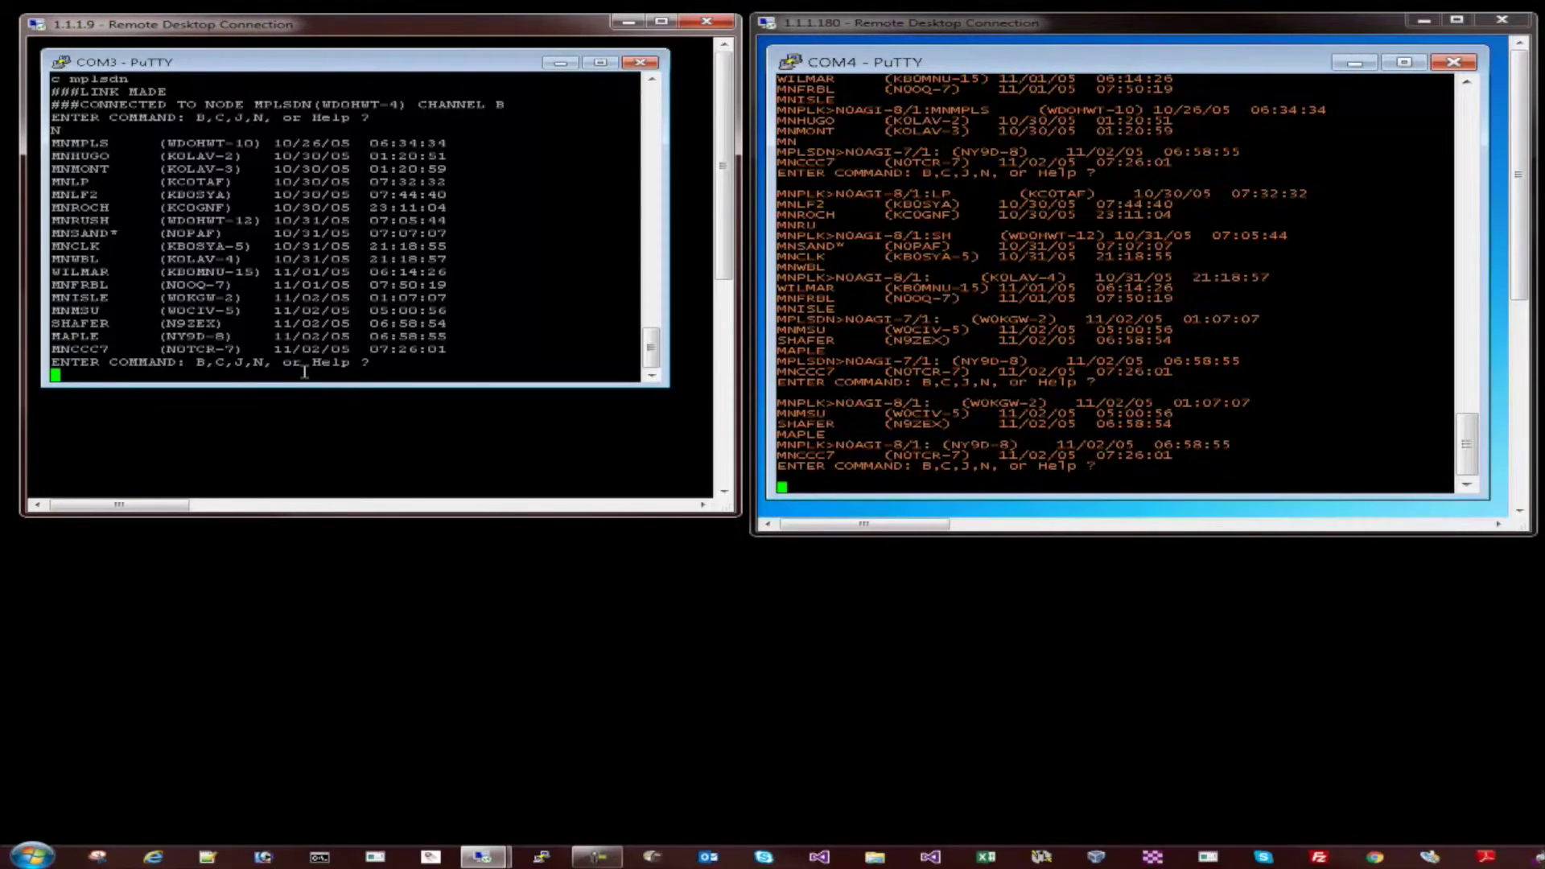
drag(475, 350, 39, 138)
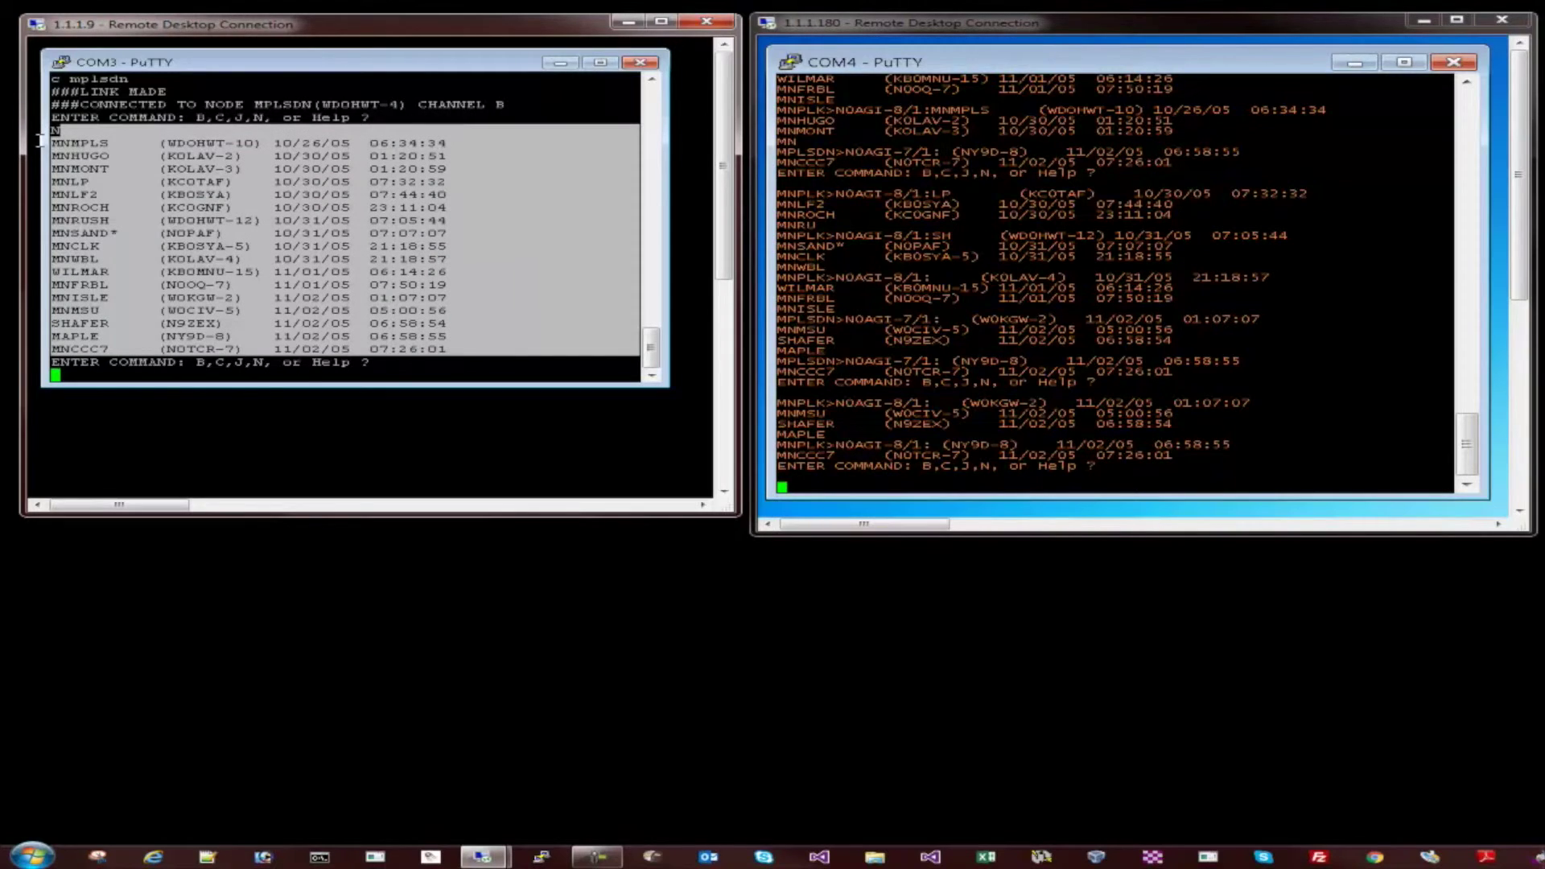
click(292, 372)
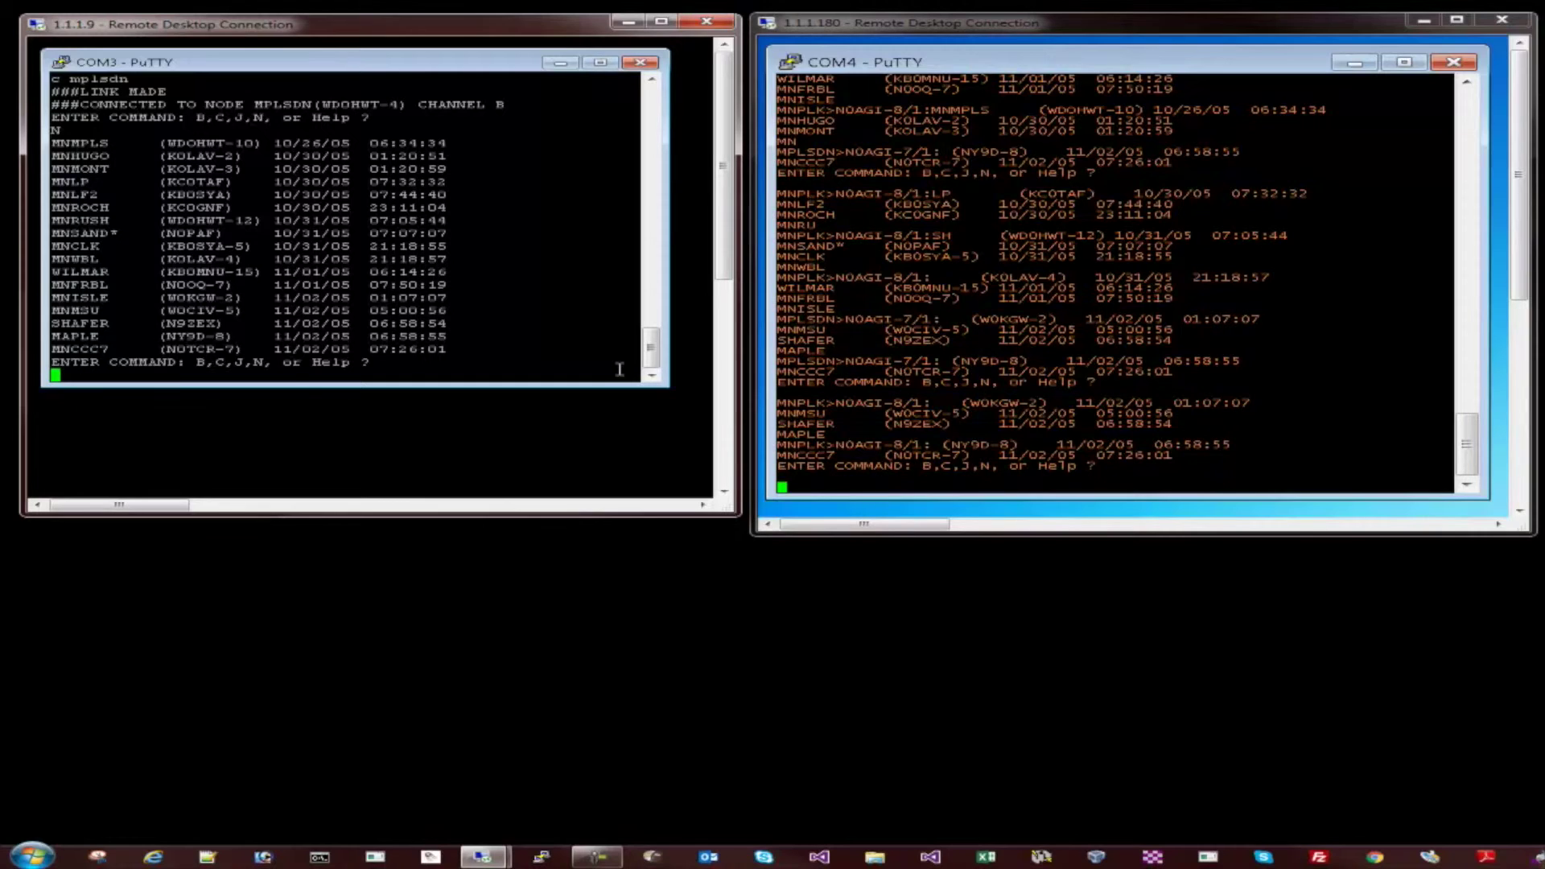
Try to connect onward from the MPLSDN node to MNMONT with c mnmont.
double_click(282, 104)
double_click(87, 168)
text(c mnmont)
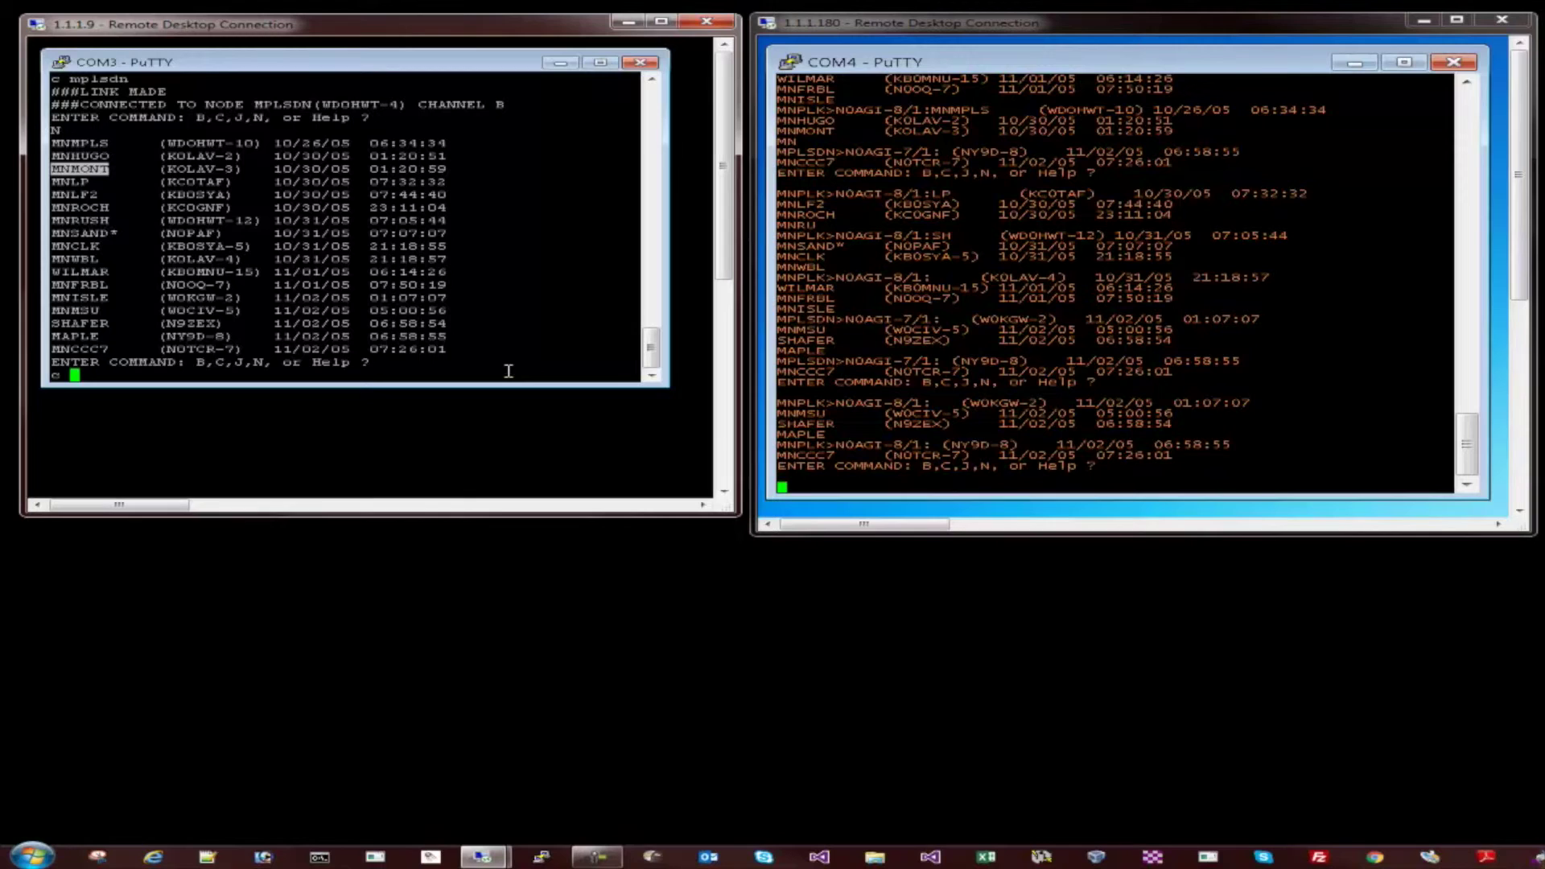
key(Return)
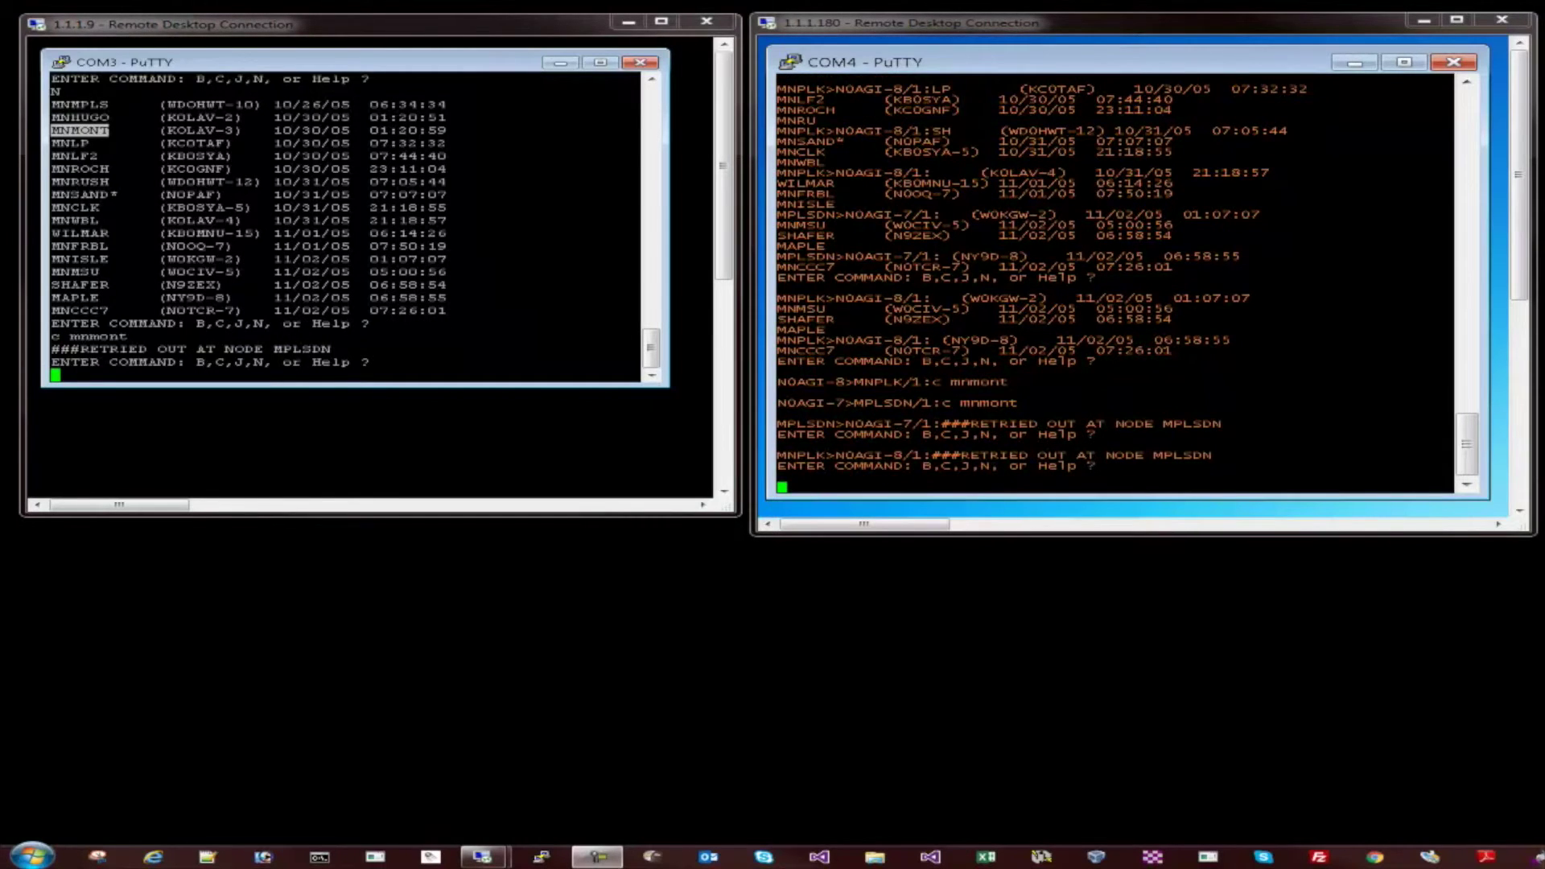
List the MPLSDN node's known nodes again with n, and connect onward to the MAPLE node with c maple.
click(484, 369)
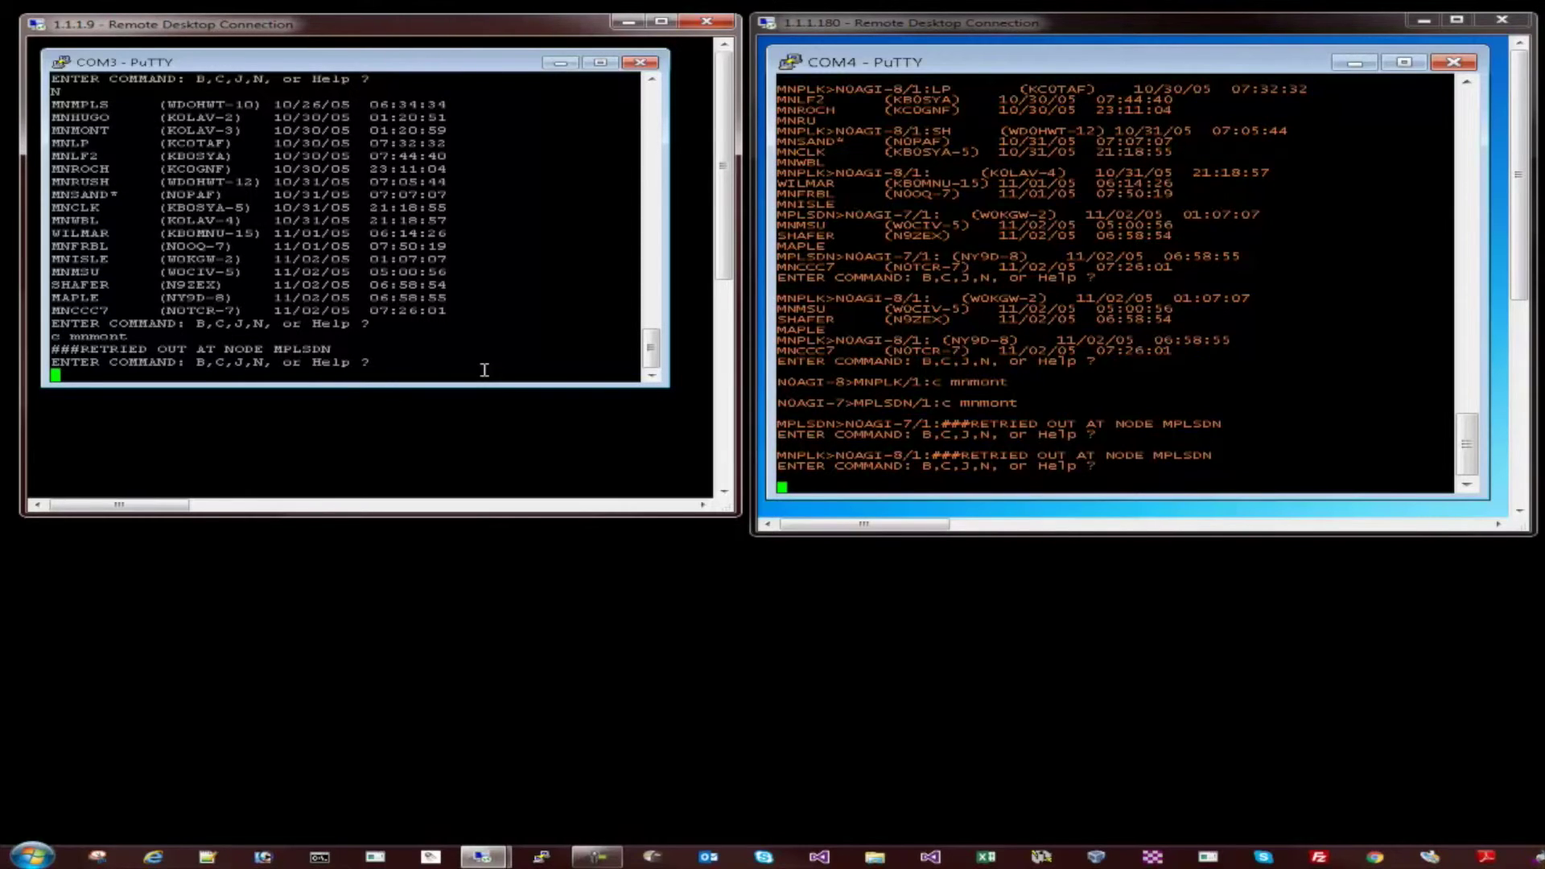
text(n)
key(Return)
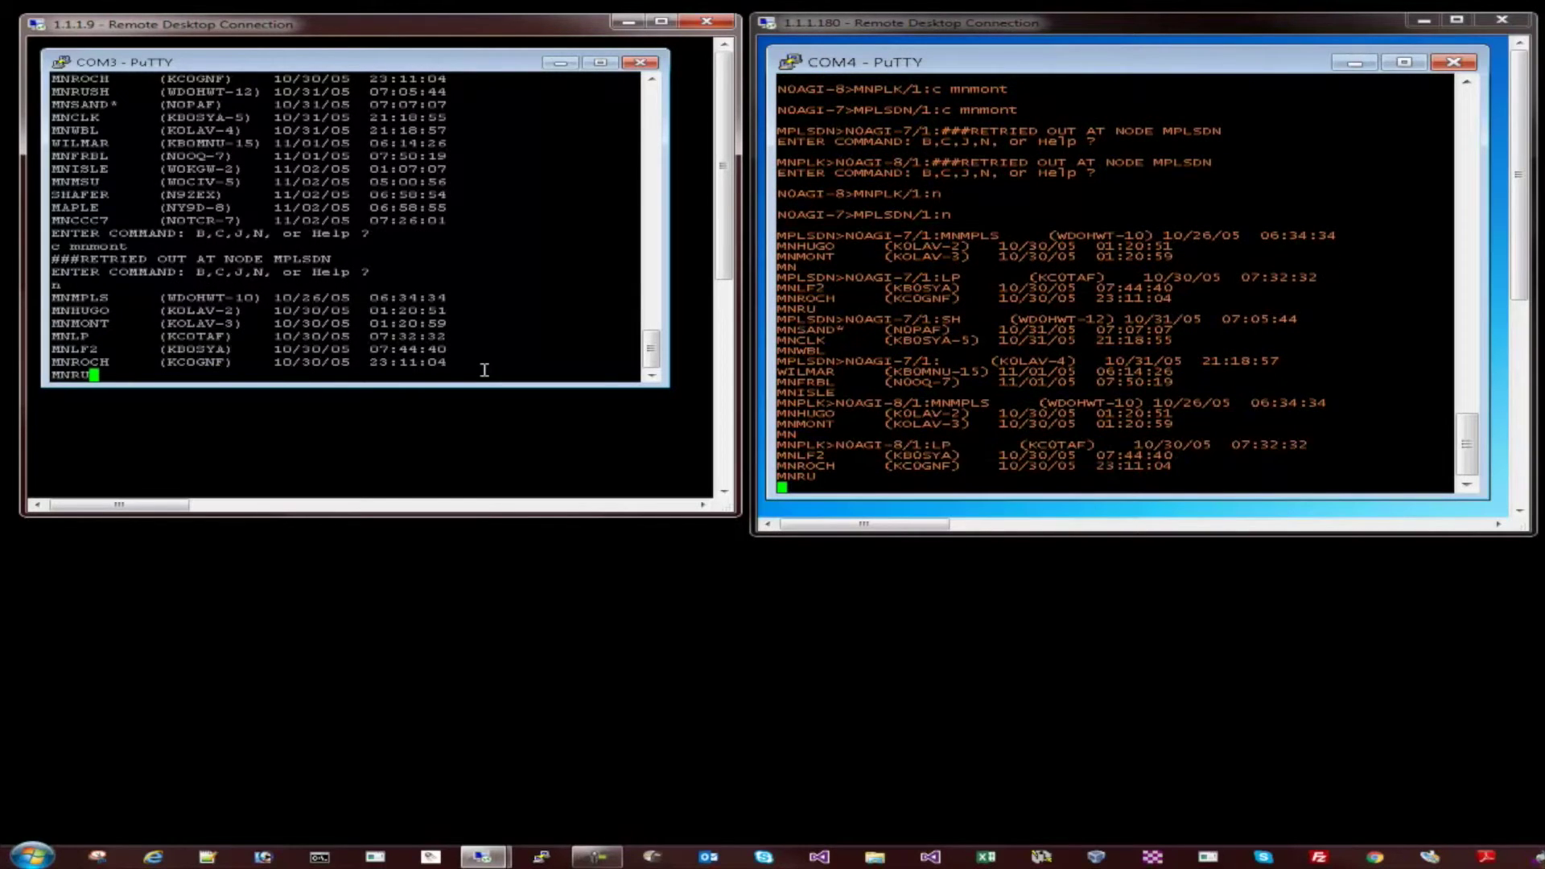
text(c maple)
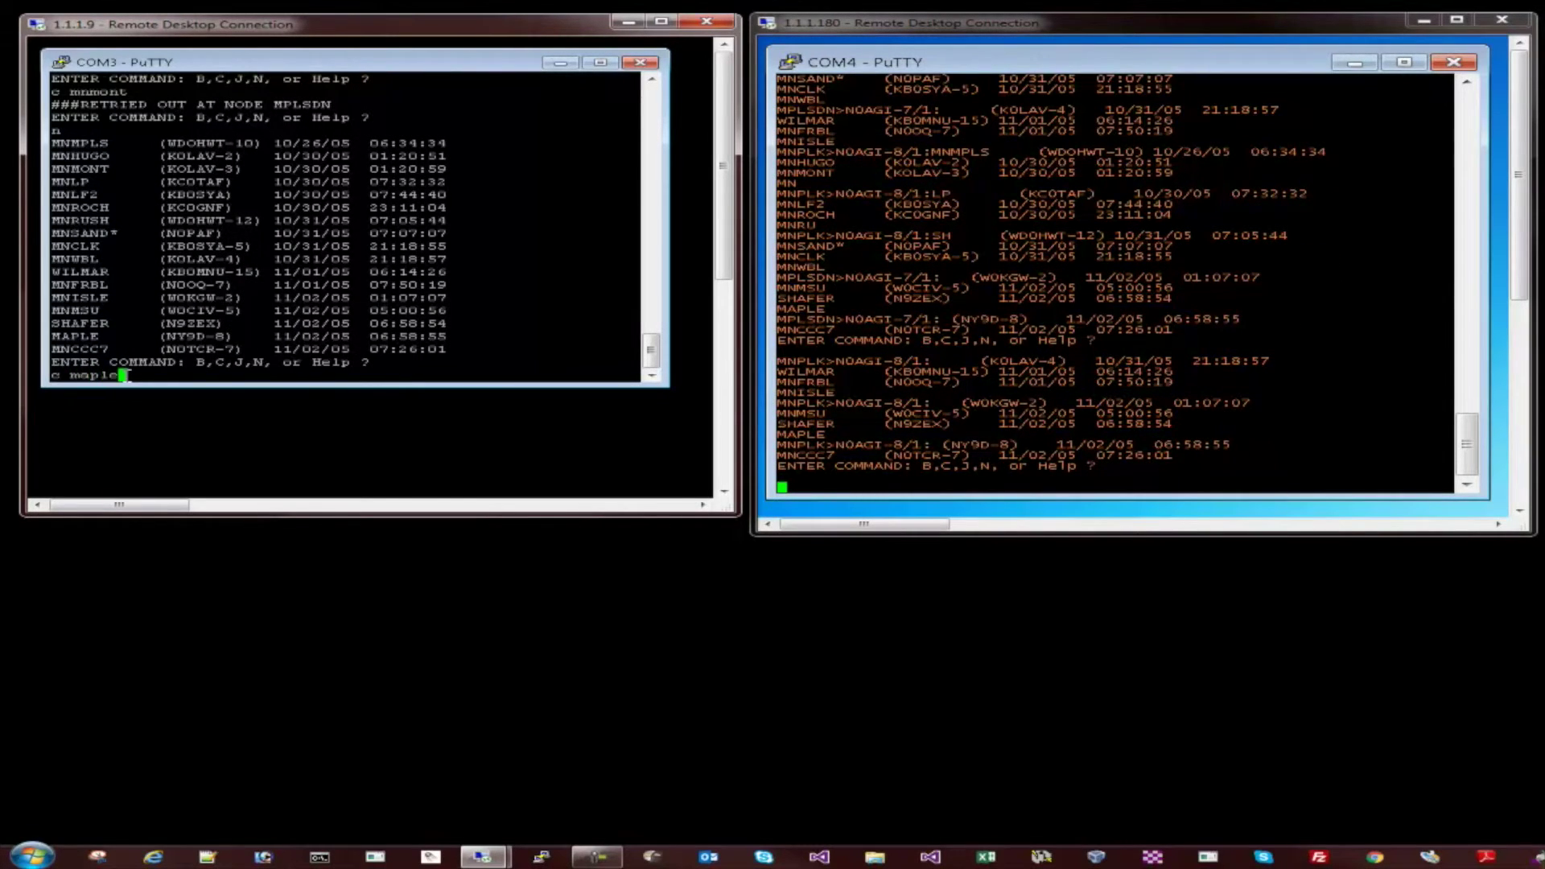
key(Return)
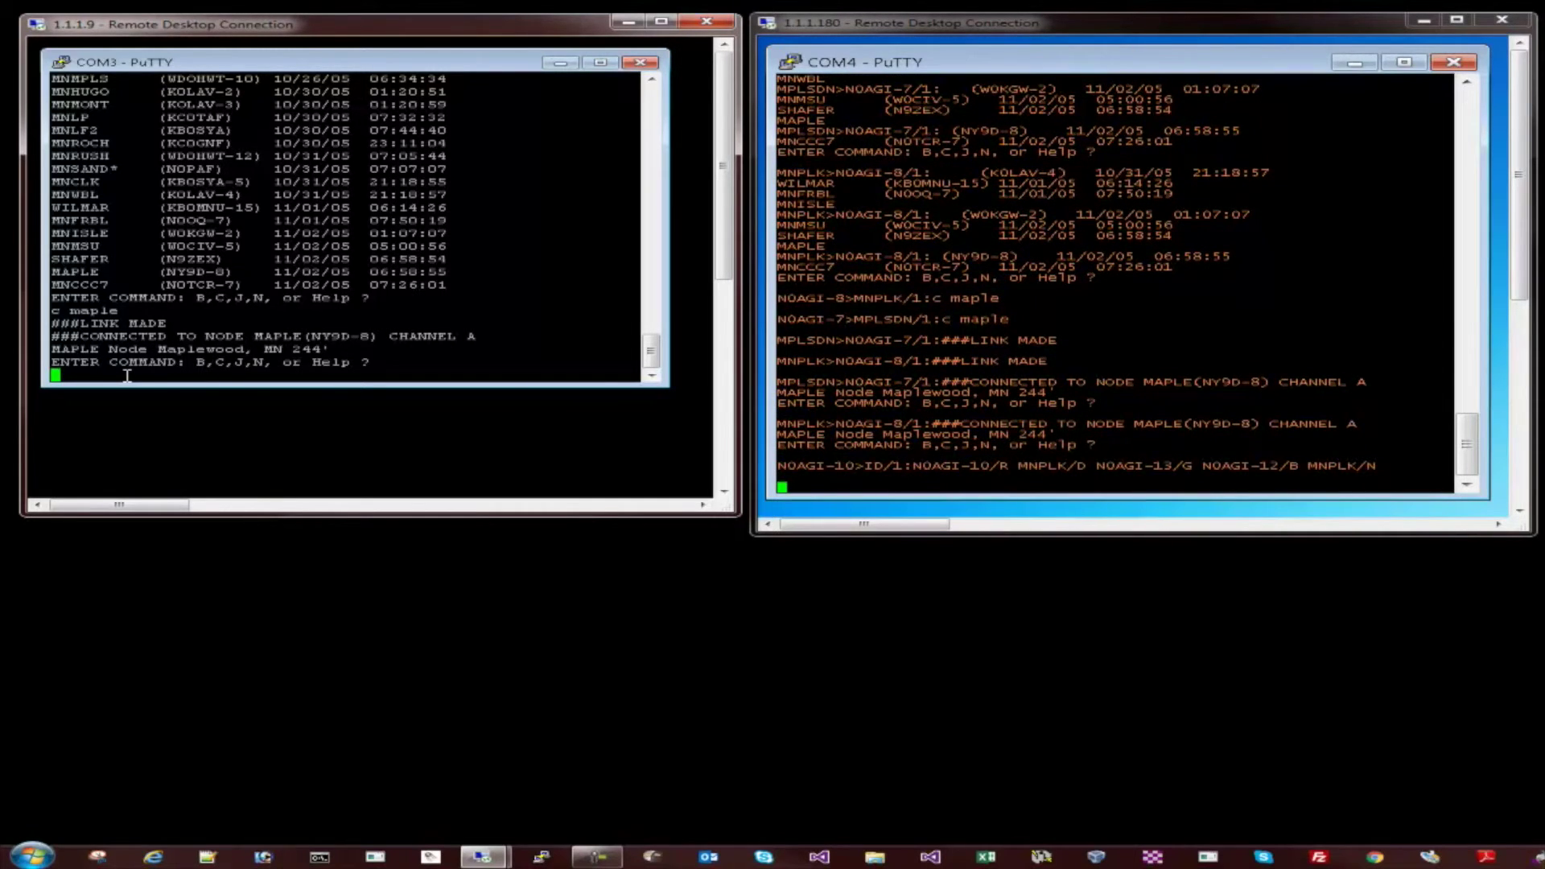
List the nodes known to MAPLE with the n command, and locate MNPLK in the list.
text(n)
key(Return)
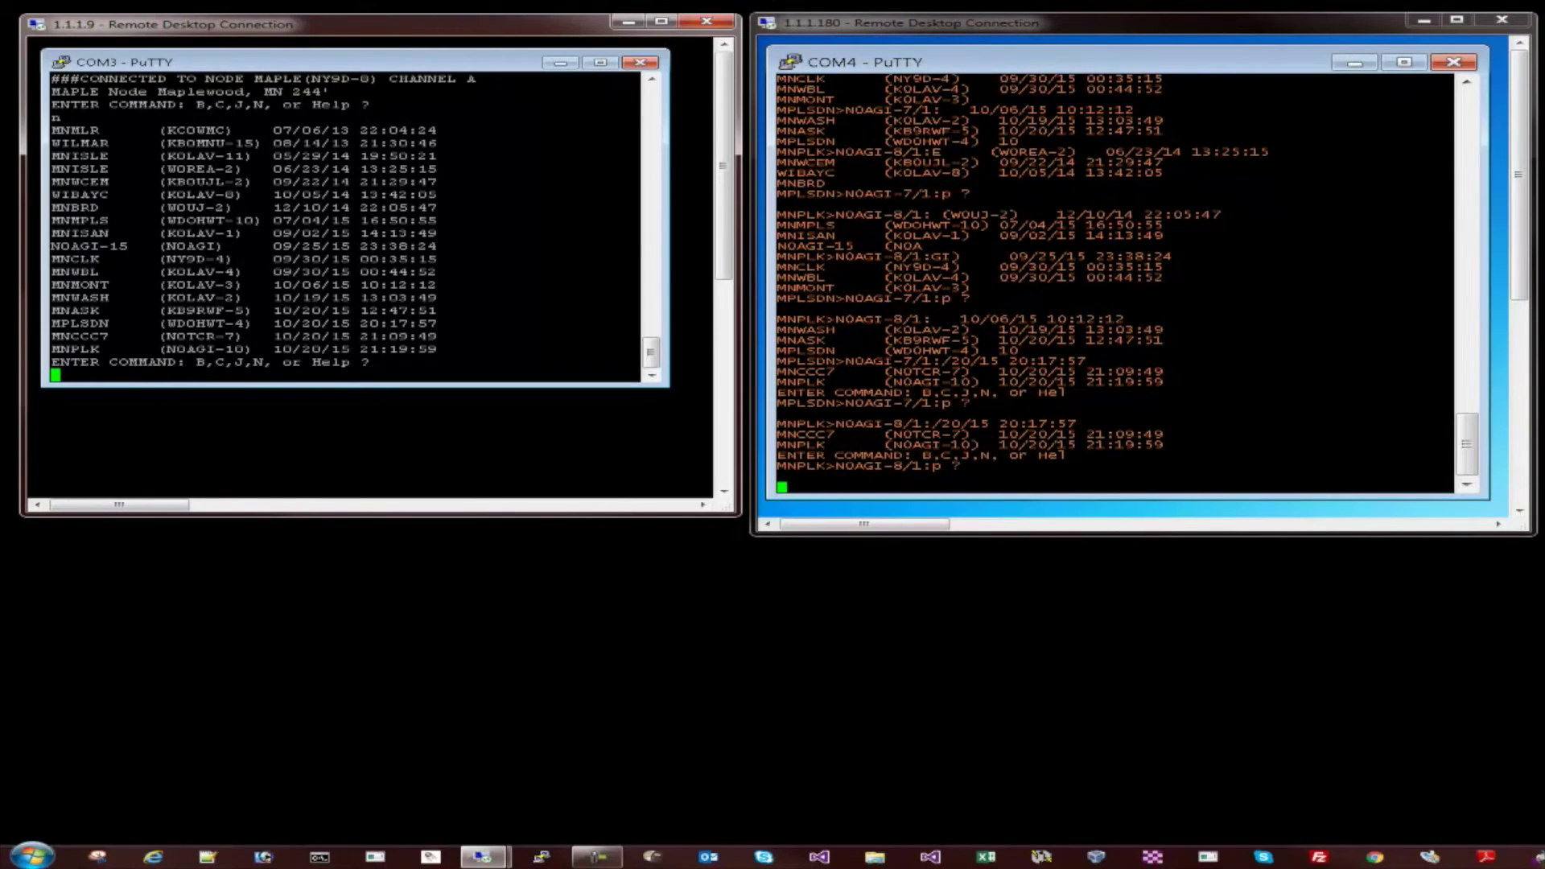
double_click(85, 349)
Disconnect from the MAPLE node and the whole chain of node links with the b command.
click(201, 366)
text(b)
key(Return)
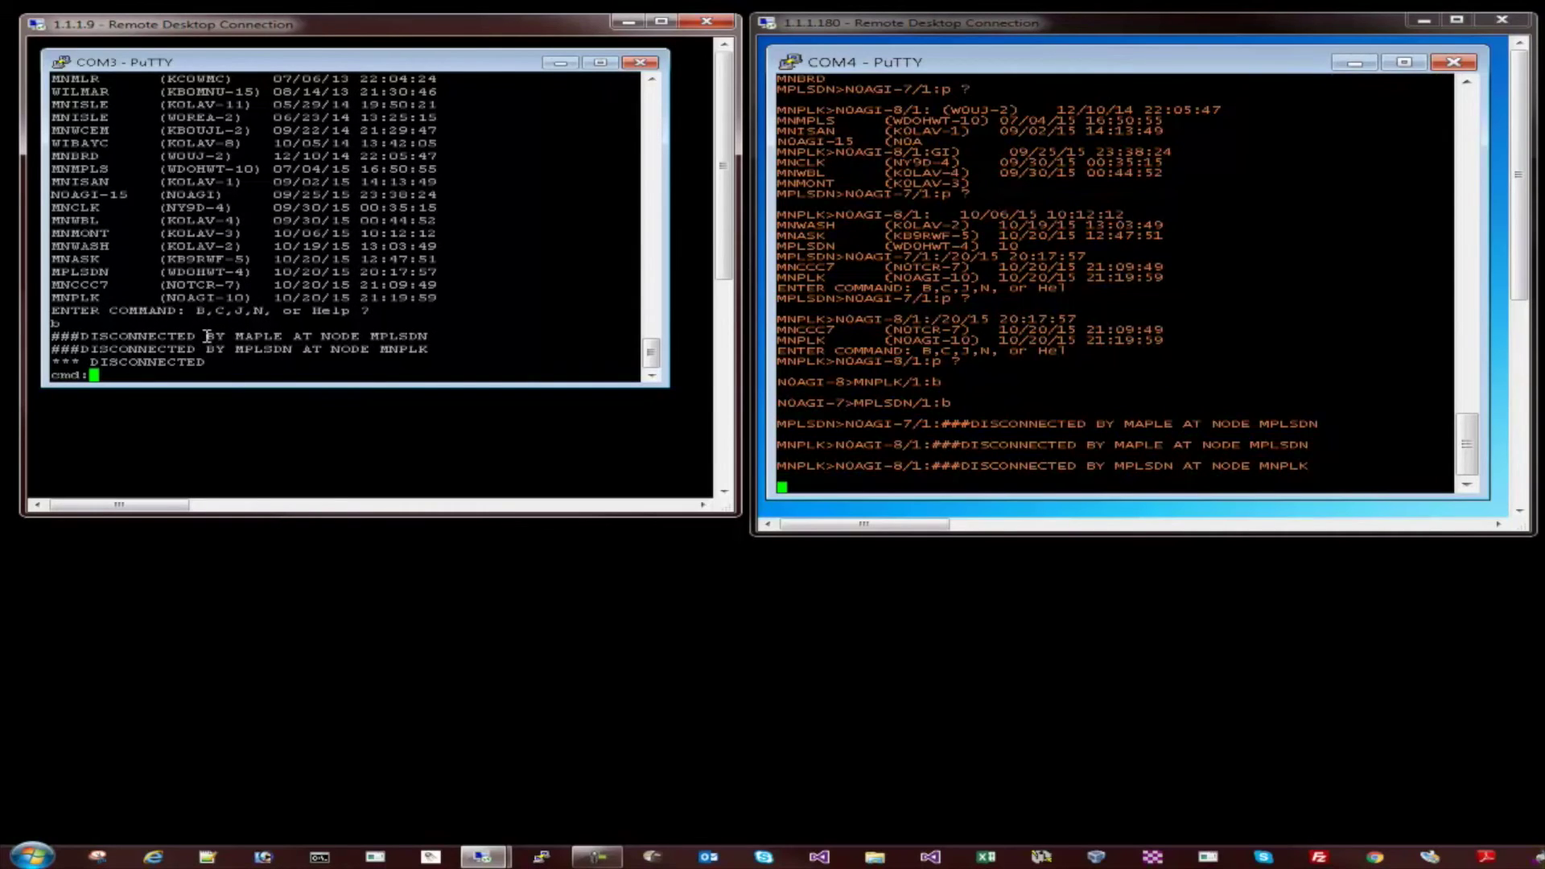
Examine the b command and the sequence of node disconnect messages in the COM3 terminal.
drag(71, 326, 44, 321)
click(69, 325)
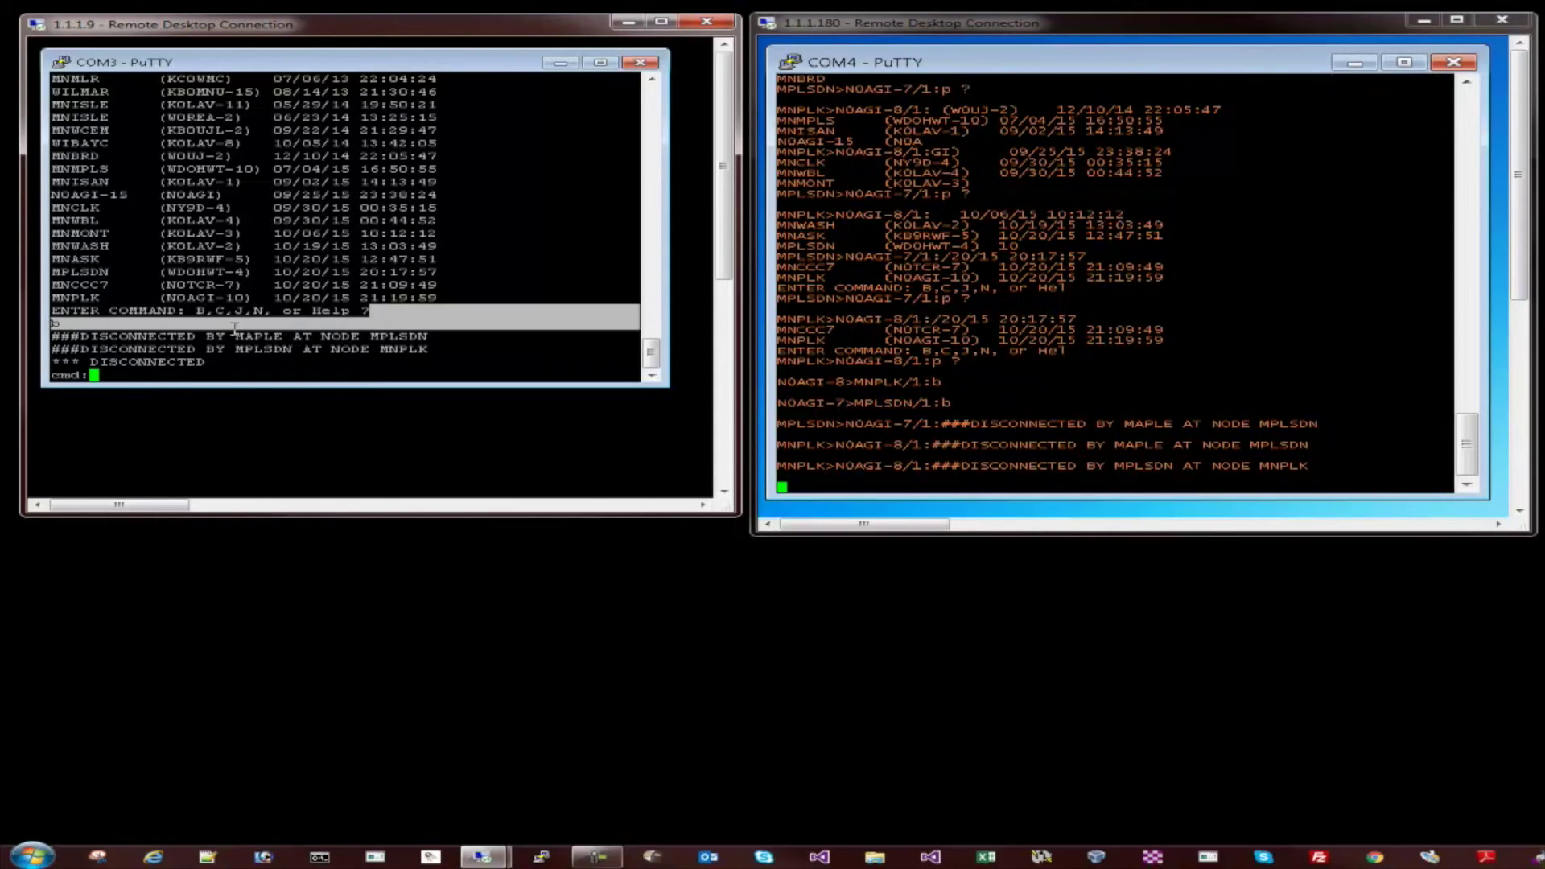
click(205, 335)
double_click(252, 336)
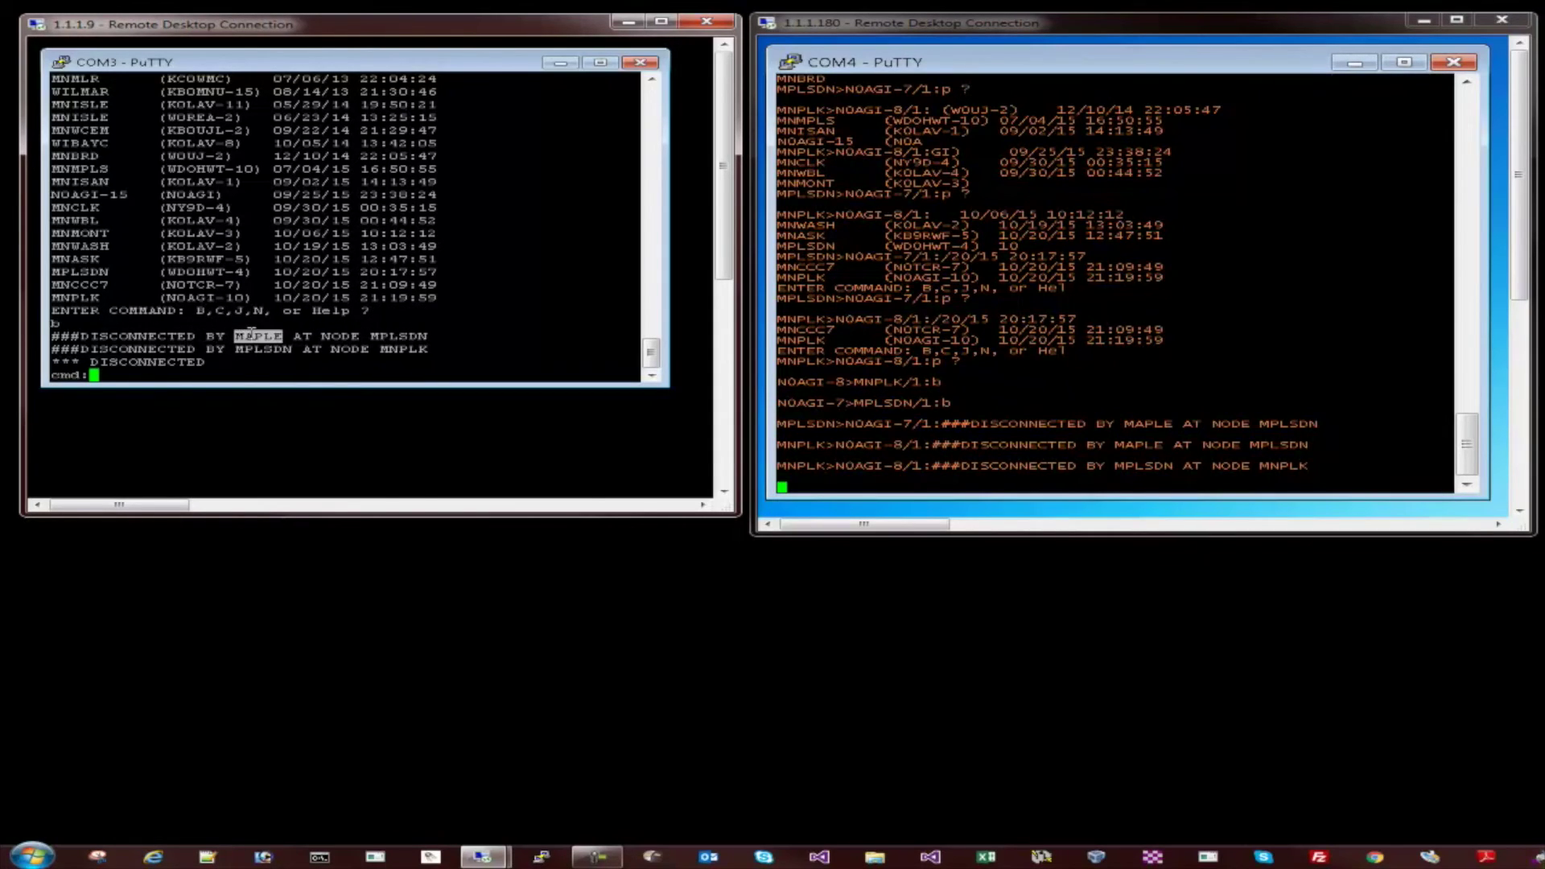
double_click(258, 349)
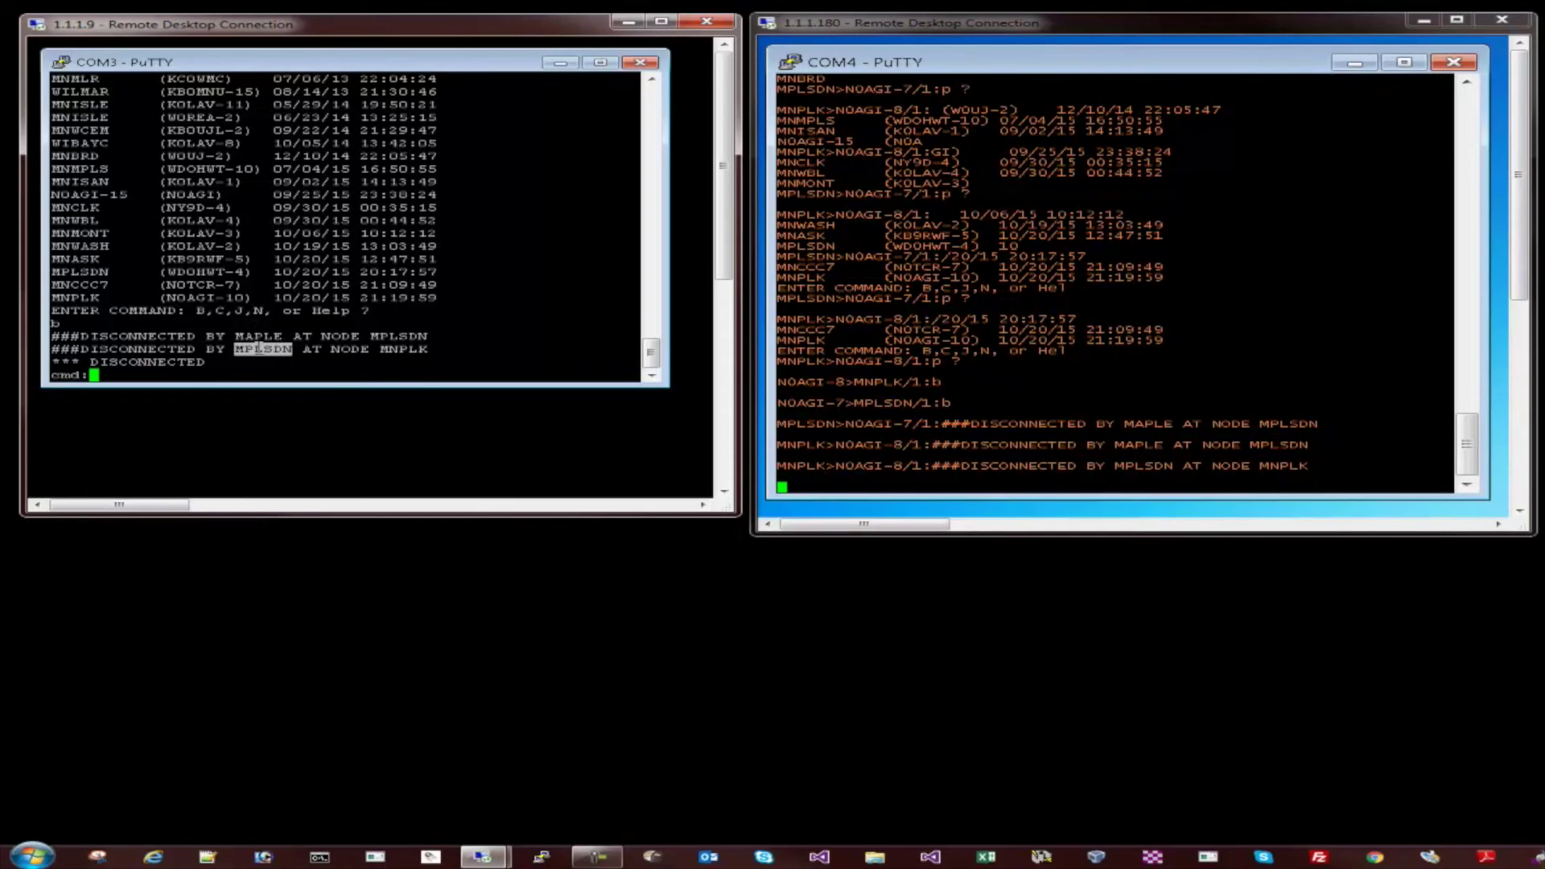
double_click(200, 362)
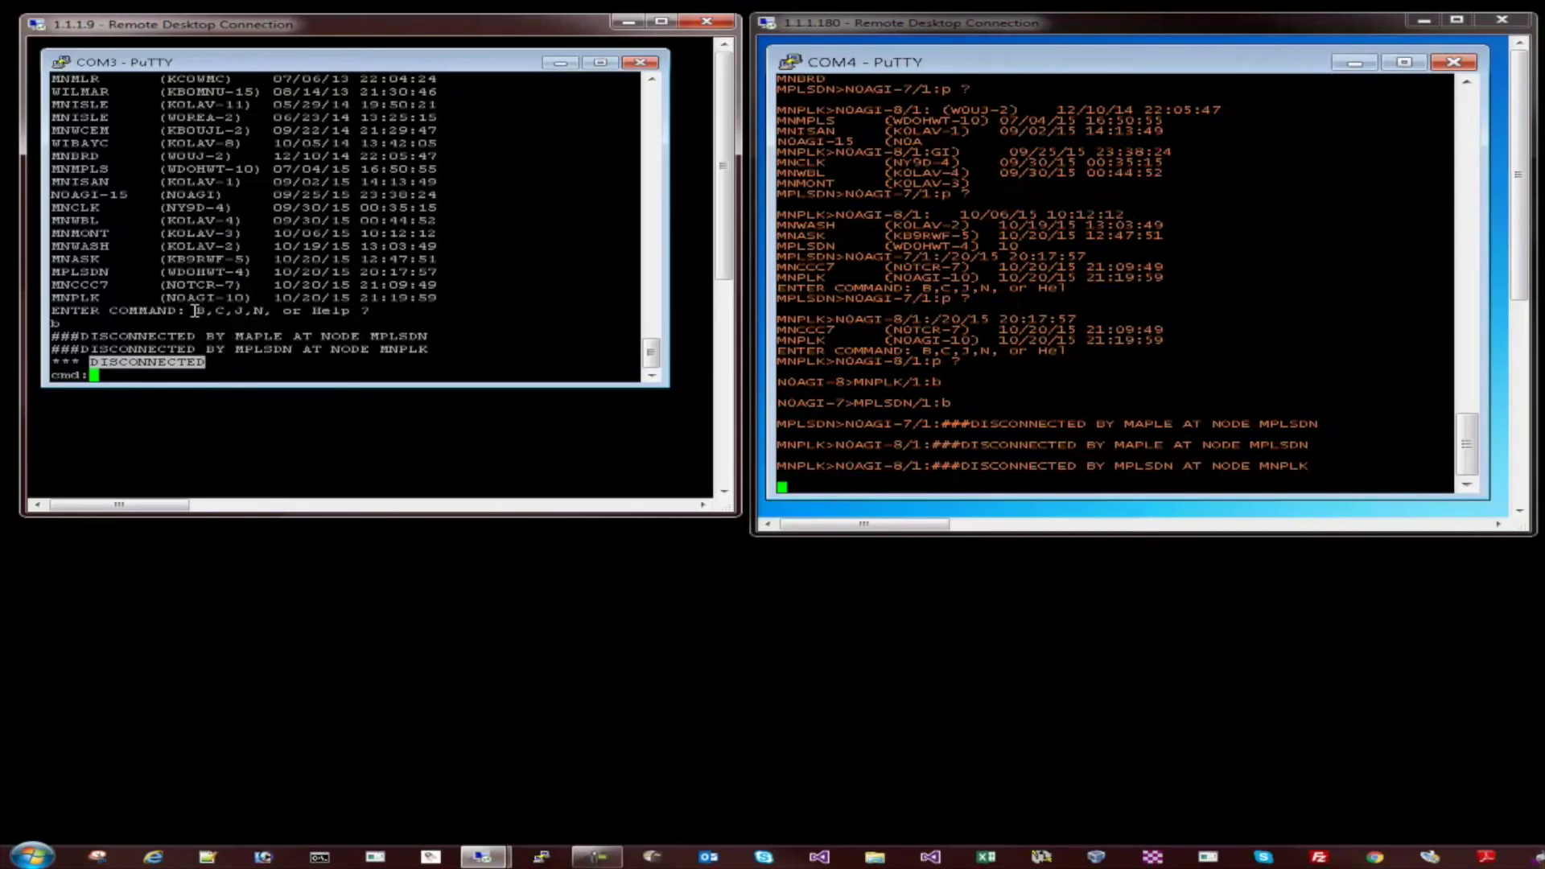
drag(194, 310, 186, 311)
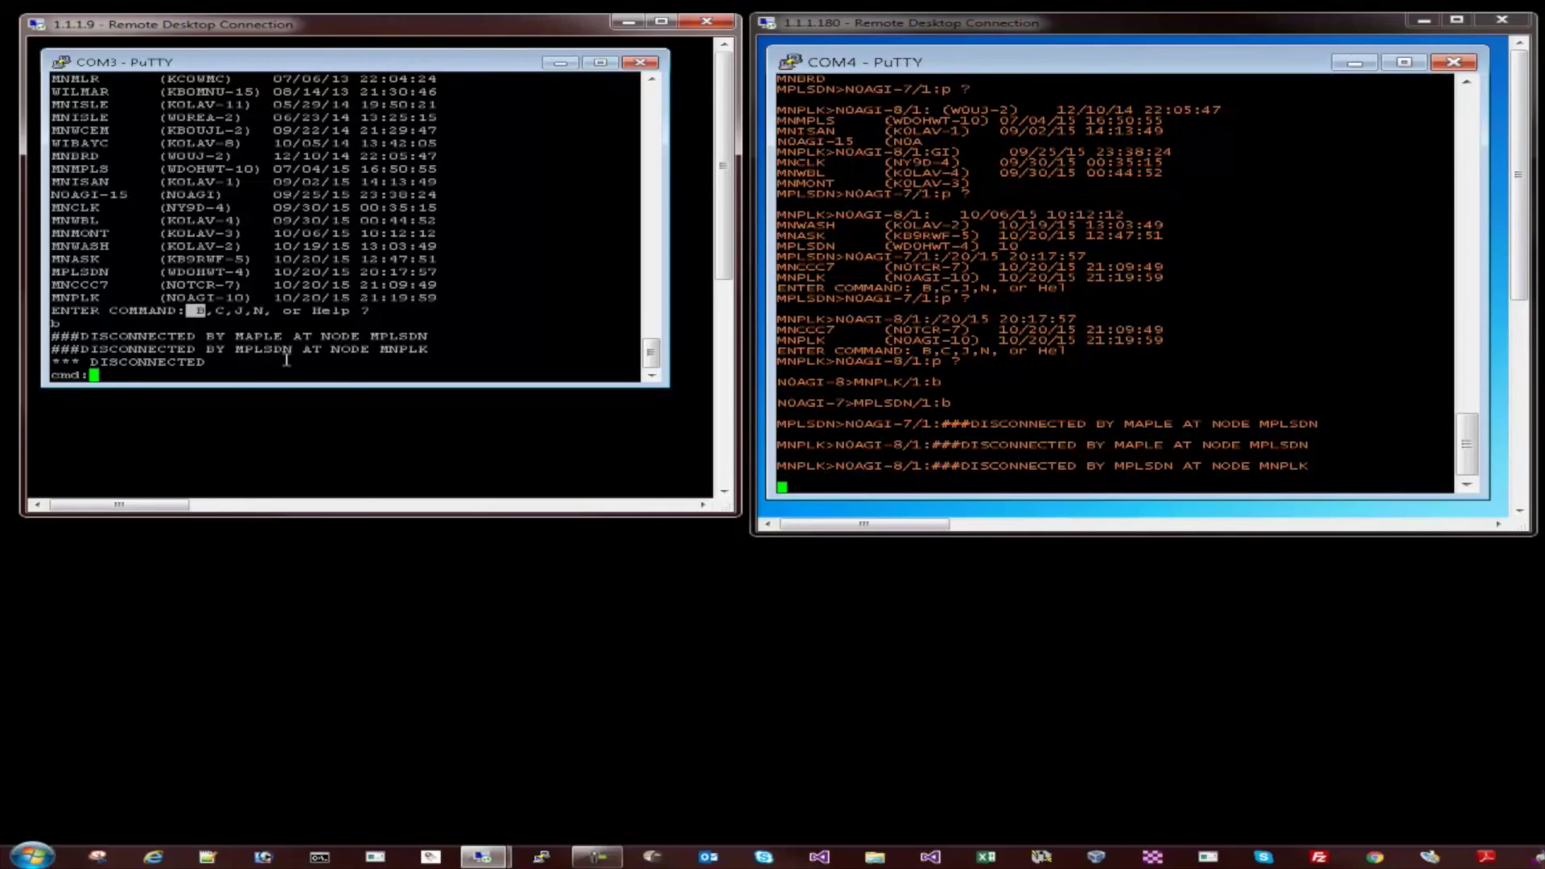
drag(235, 360, 34, 338)
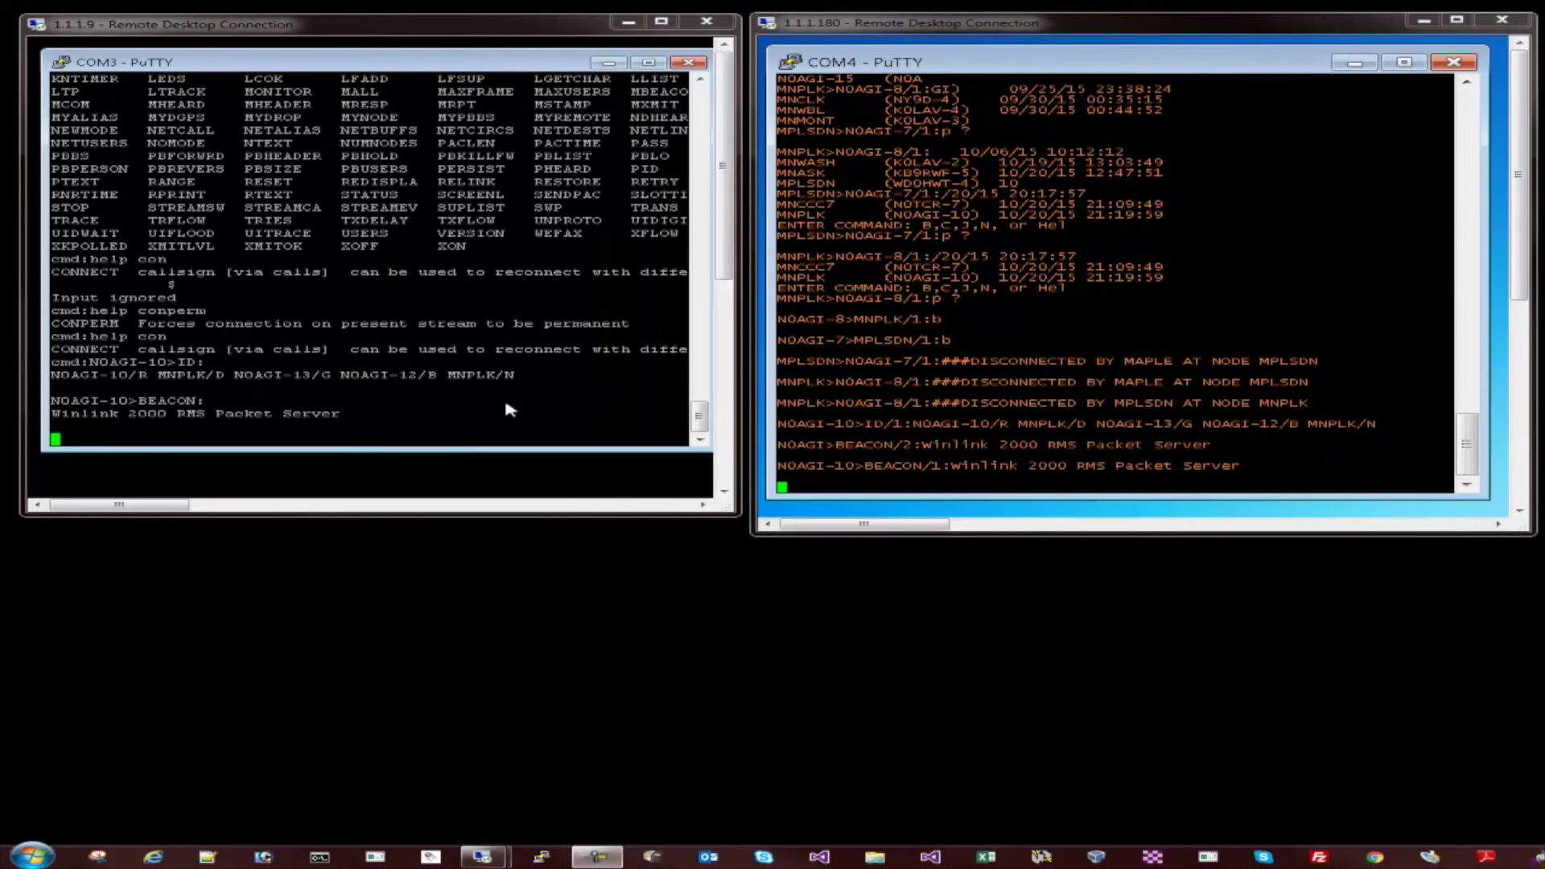
click(428, 424)
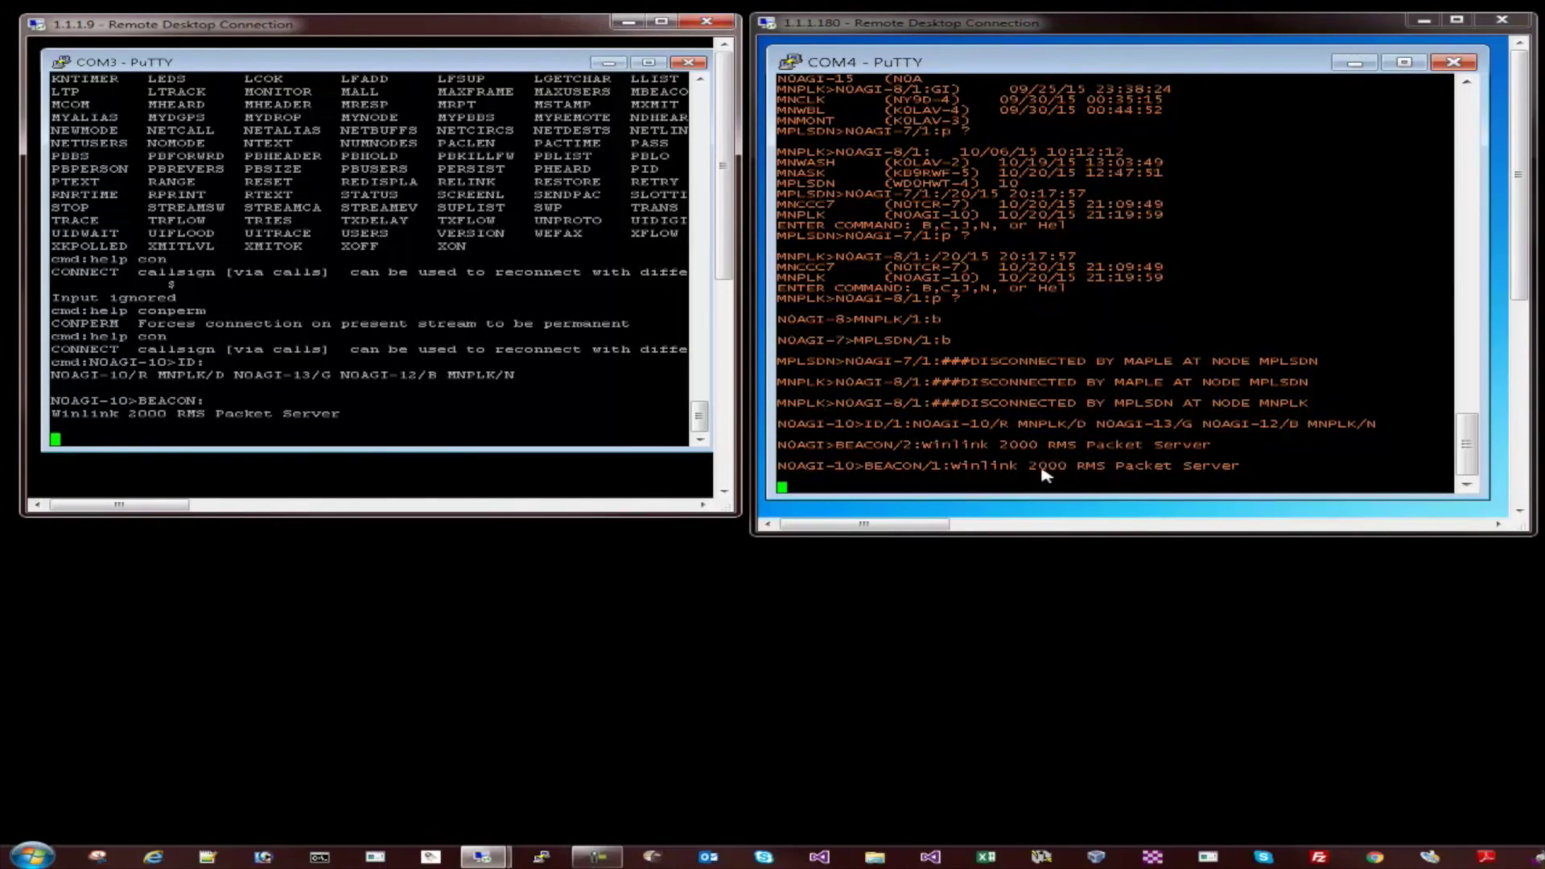